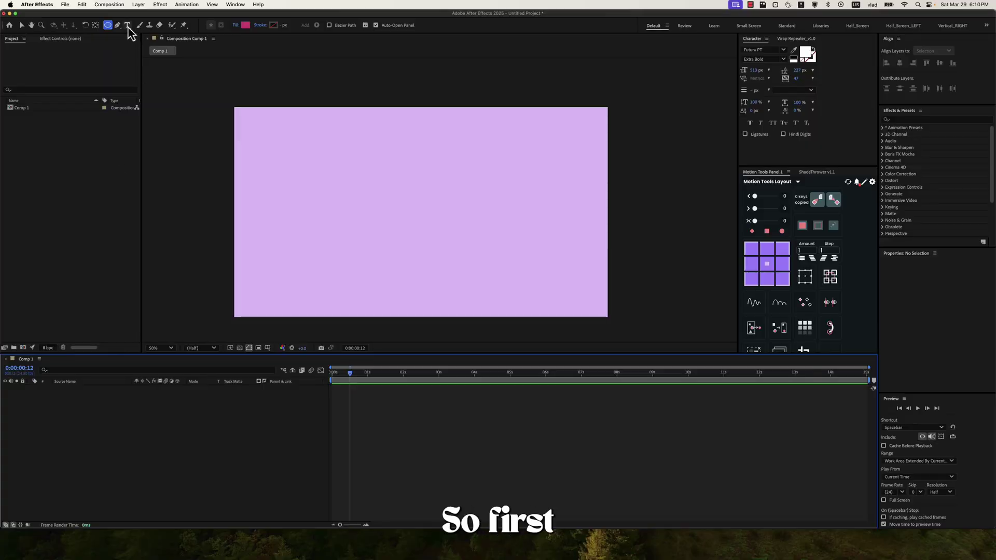
# Add the text "COOL" and centre it horizontally and vertically in the composition
pyautogui.click(346, 208)
pyautogui.write('COOL')
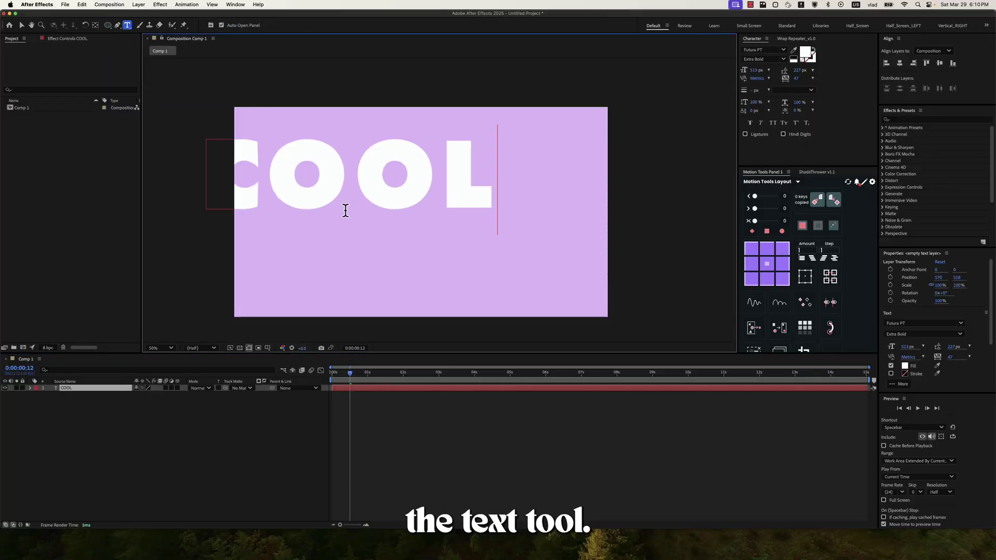
pyautogui.press('Escape')
pyautogui.click(900, 63)
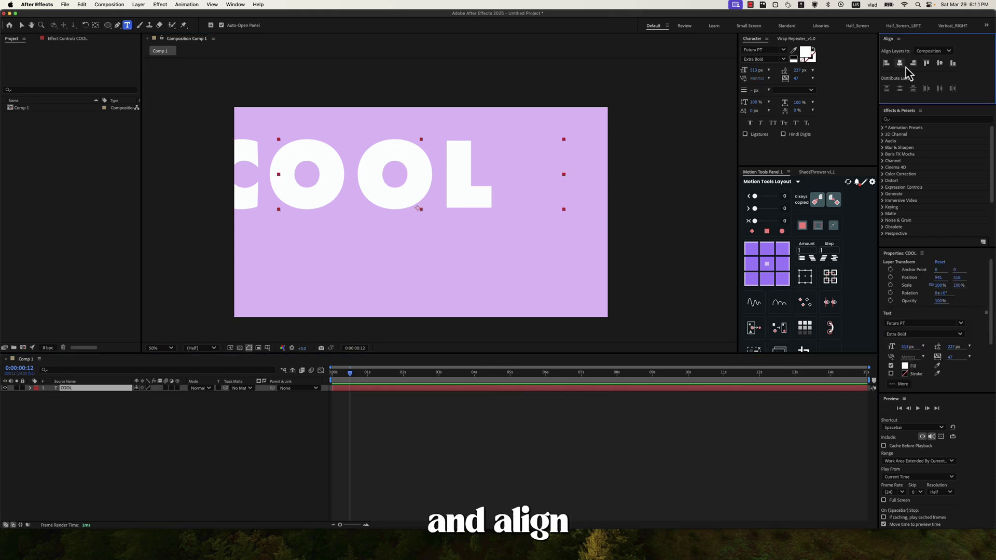
pyautogui.click(940, 63)
pyautogui.click(175, 399)
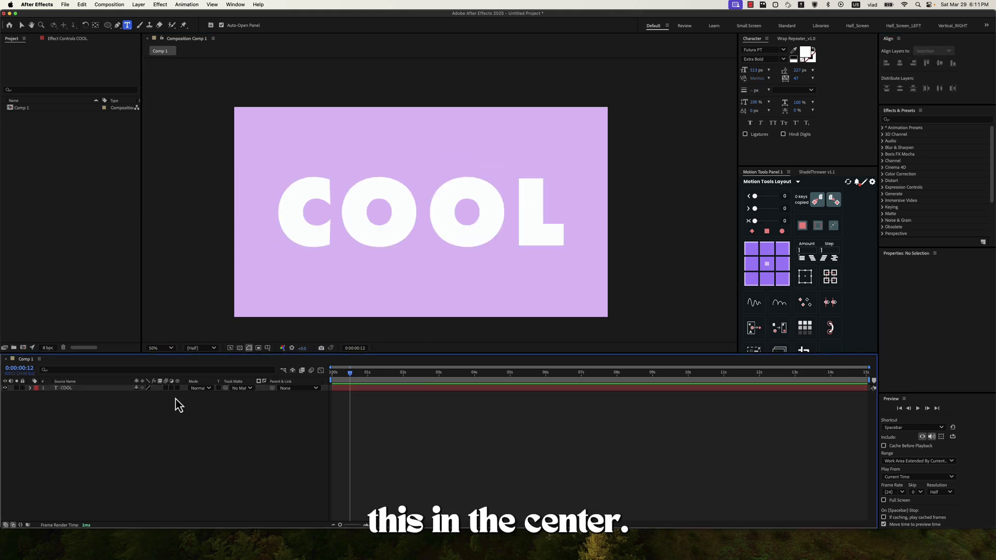
# Draw a small circle as a new shape layer above the text's first O and set its size to 50 by 50
pyautogui.click(108, 26)
pyautogui.moveTo(366, 128)
pyautogui.mouseDown()
pyautogui.moveTo(397, 159)
pyautogui.moveTo(385, 146)
pyautogui.mouseUp()
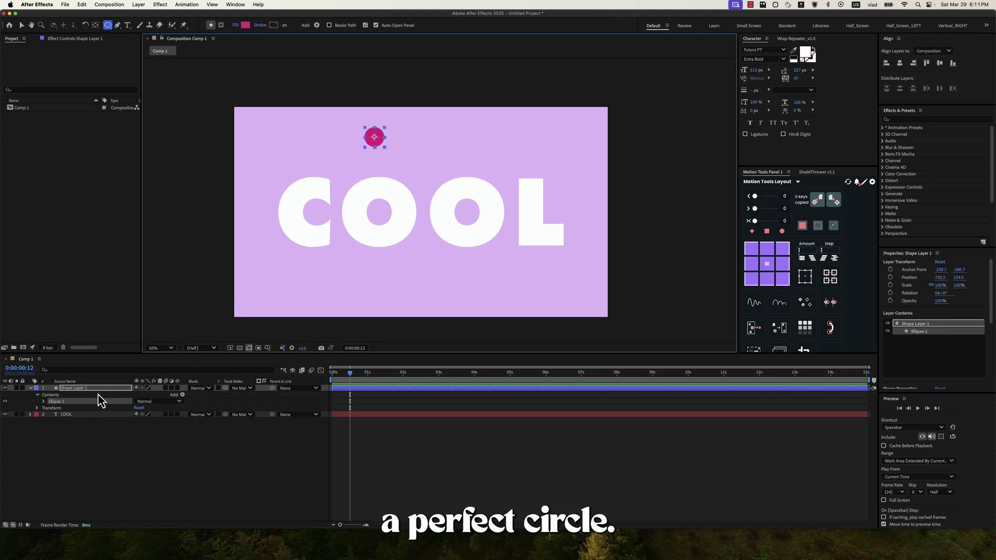
pyautogui.press('u')
pyautogui.press('u')
pyautogui.click(151, 415)
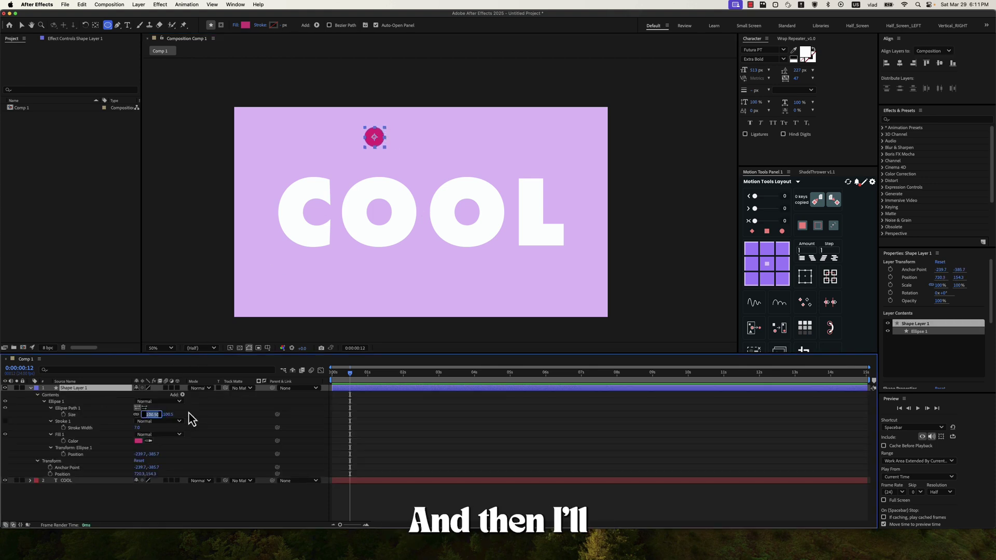
pyautogui.write('50')
pyautogui.press('Return')
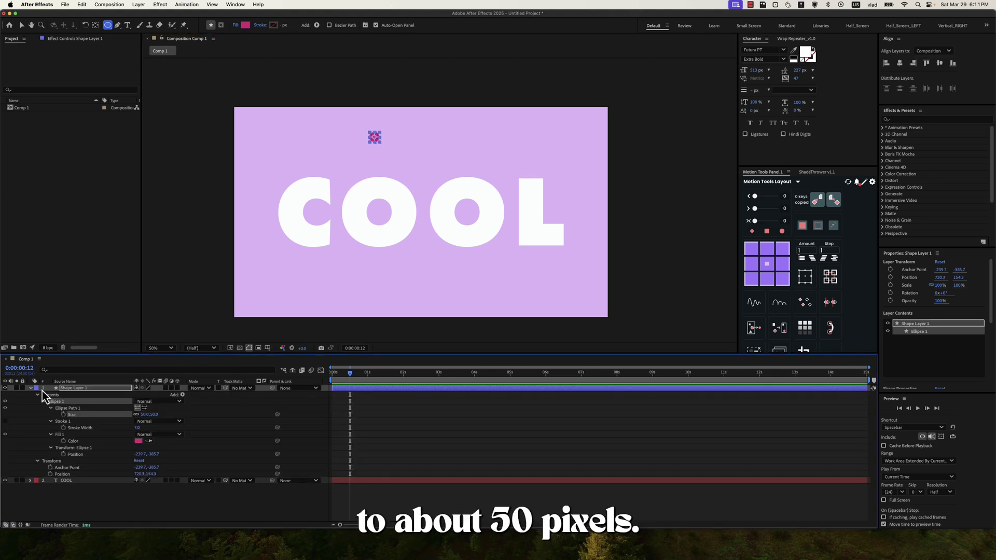
pyautogui.click(30, 388)
pyautogui.click(76, 413)
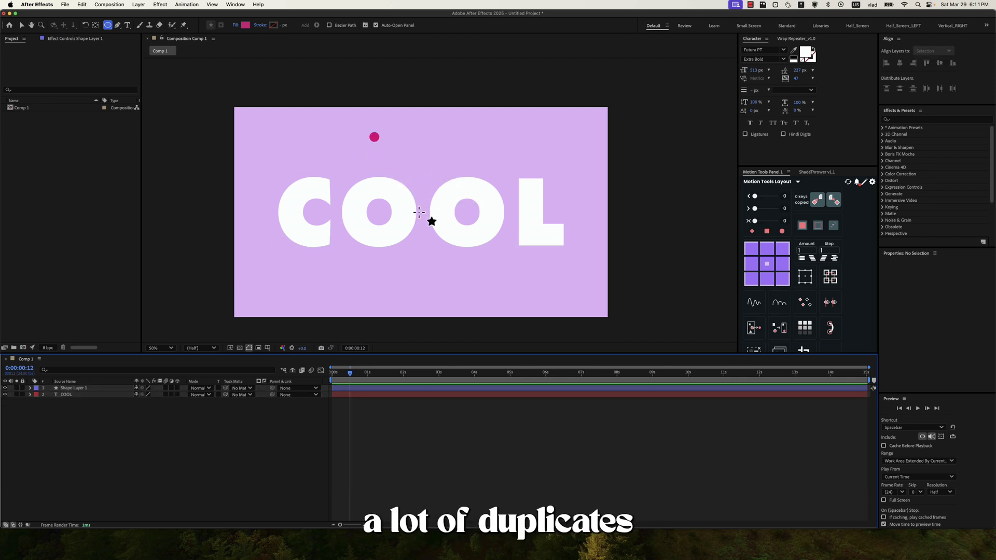
pyautogui.click(91, 395)
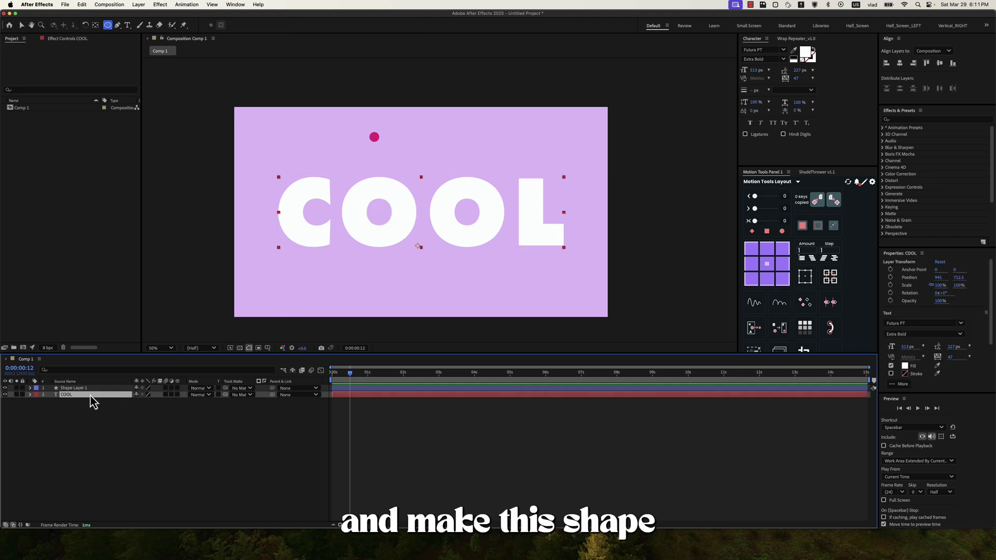
pyautogui.click(86, 389)
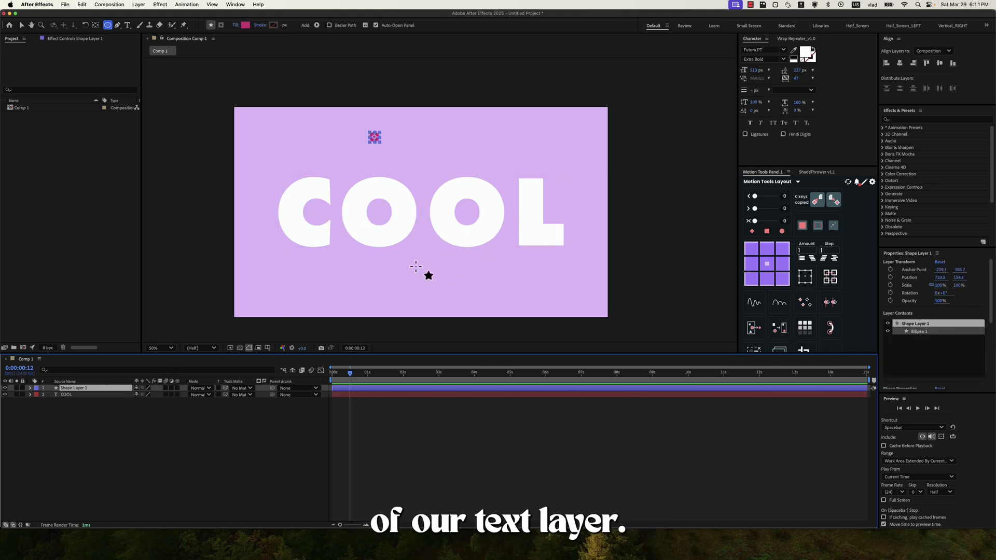
pyautogui.click(188, 440)
# Try to fill the letter C by hand, duplicating the circle seven times and spreading the copies over its upper part
pyautogui.press('.')
pyautogui.press('h')
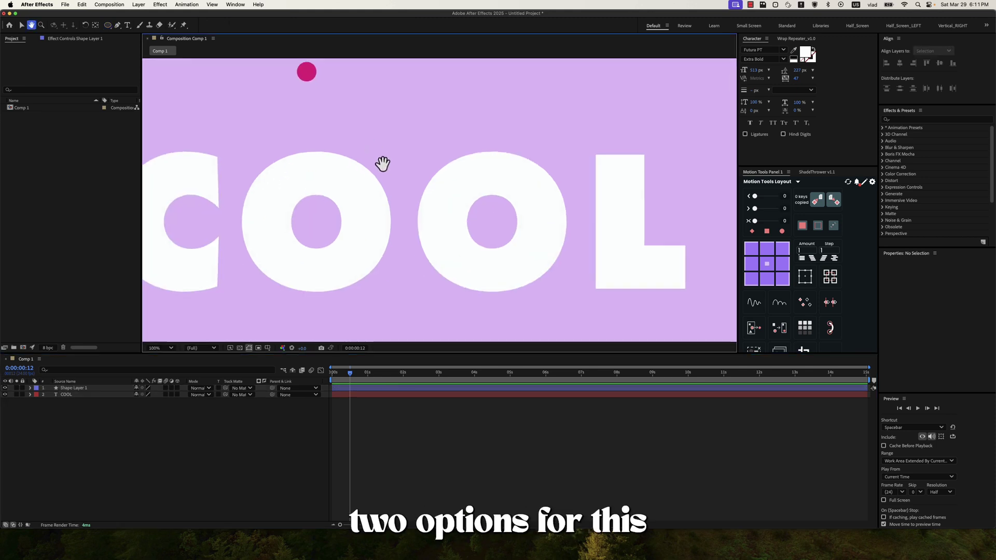
pyautogui.moveTo(382, 163); pyautogui.dragTo(444, 184)
pyautogui.press('q')
pyautogui.moveTo(360, 372); pyautogui.dragTo(332, 373)
pyautogui.moveTo(364, 91); pyautogui.dragTo(207, 236)
pyautogui.press('v')
pyautogui.press('super+d')
pyautogui.press('super+d')
pyautogui.press('super+d')
pyautogui.press('super+d')
pyautogui.press('super+d')
pyautogui.press('super+d')
pyautogui.press('super+d')
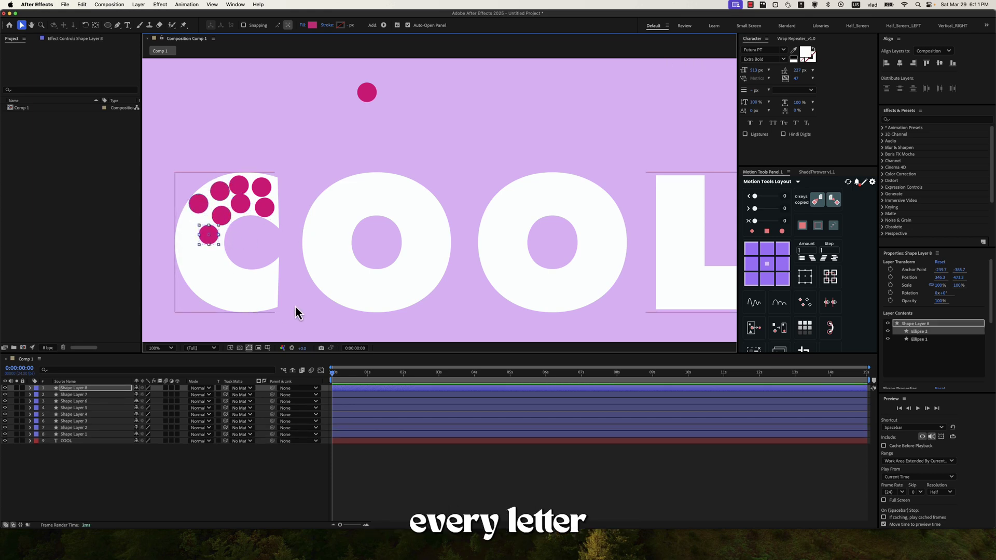
# Delete the duplicated circle layers, Shape Layer 2 through Shape Layer 8, keeping the original circle
pyautogui.click(73, 389)
pyautogui.keyDown('shift'); pyautogui.click(97, 429); pyautogui.keyUp('shift')
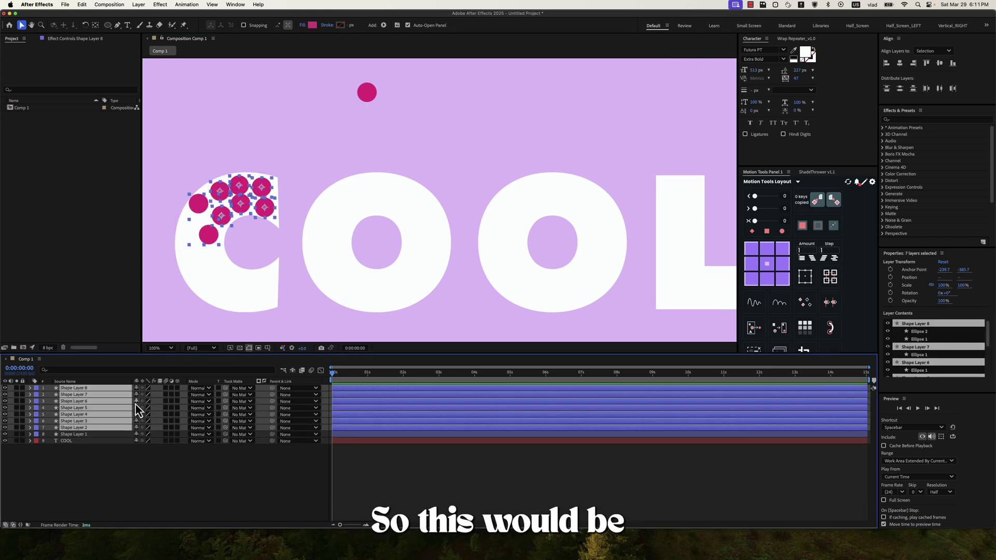
pyautogui.press('Delete')
pyautogui.scroll(-2, 394, 195)
pyautogui.moveTo(394, 195)
pyautogui.mouseDown()
pyautogui.moveTo(371, 193)
pyautogui.moveTo(387, 190)
pyautogui.mouseUp()
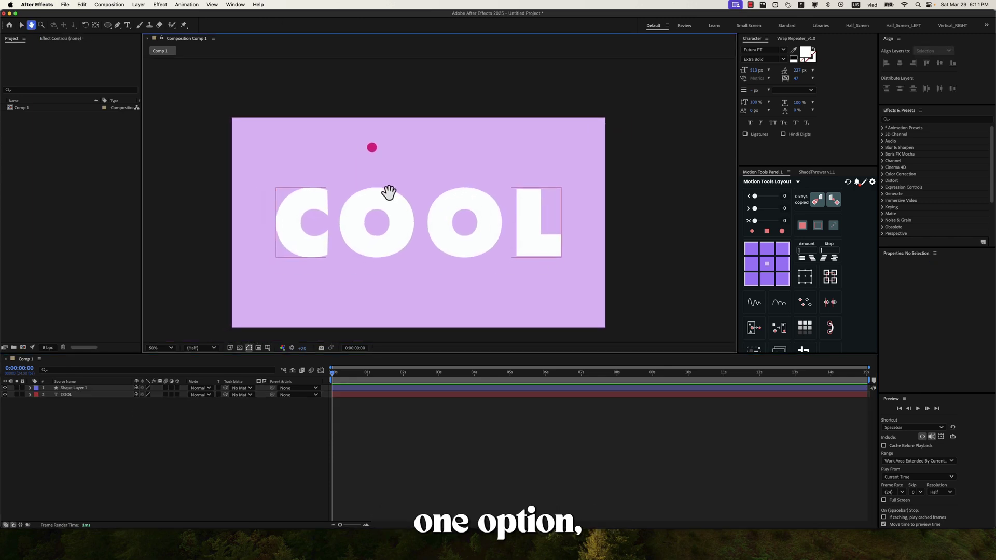
pyautogui.press('v')
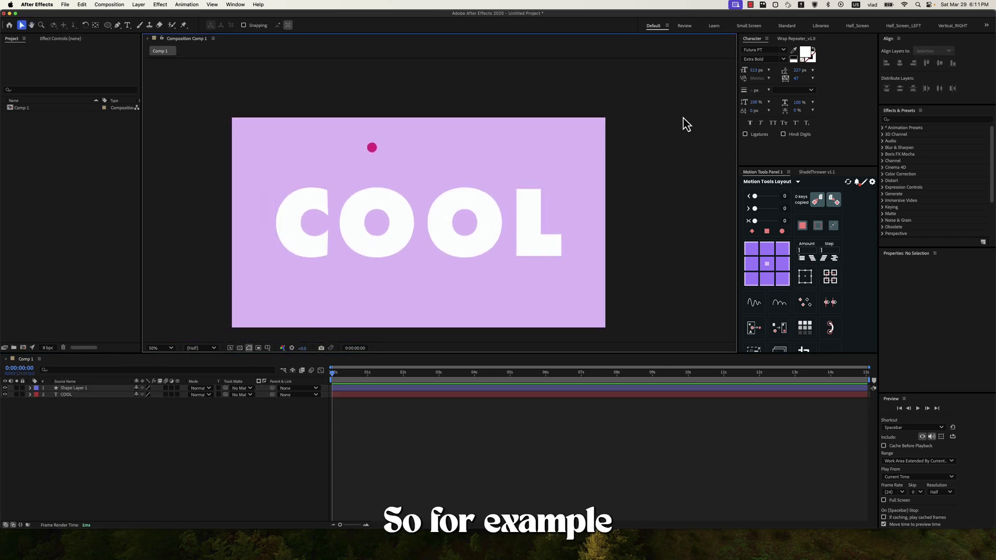
# Fill the COOL text with instances of the circle using Wrap Repeater, with a distance of 5 between shapes
pyautogui.click(797, 39)
pyautogui.click(812, 50)
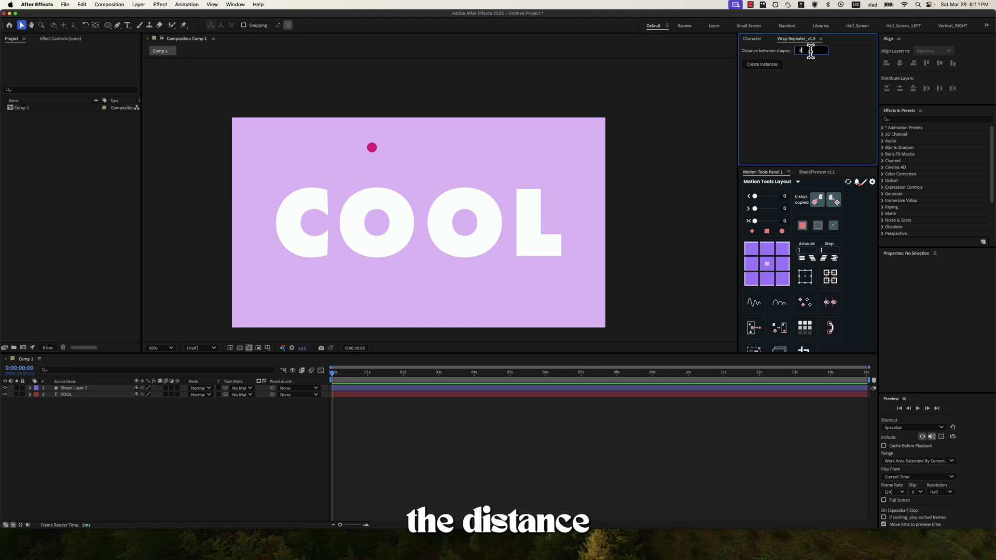
pyautogui.click(95, 396)
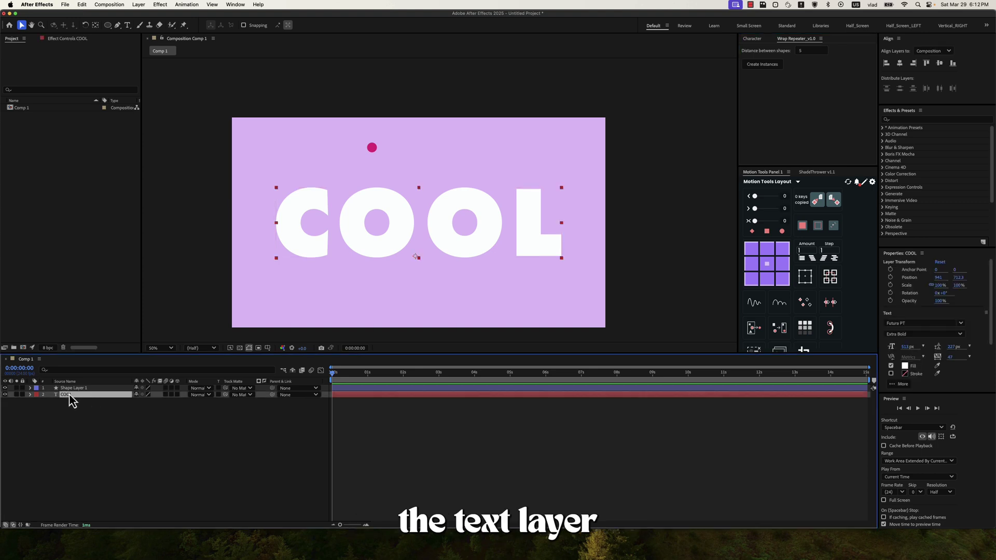
pyautogui.keyDown('shift'); pyautogui.click(85, 391); pyautogui.keyUp('shift')
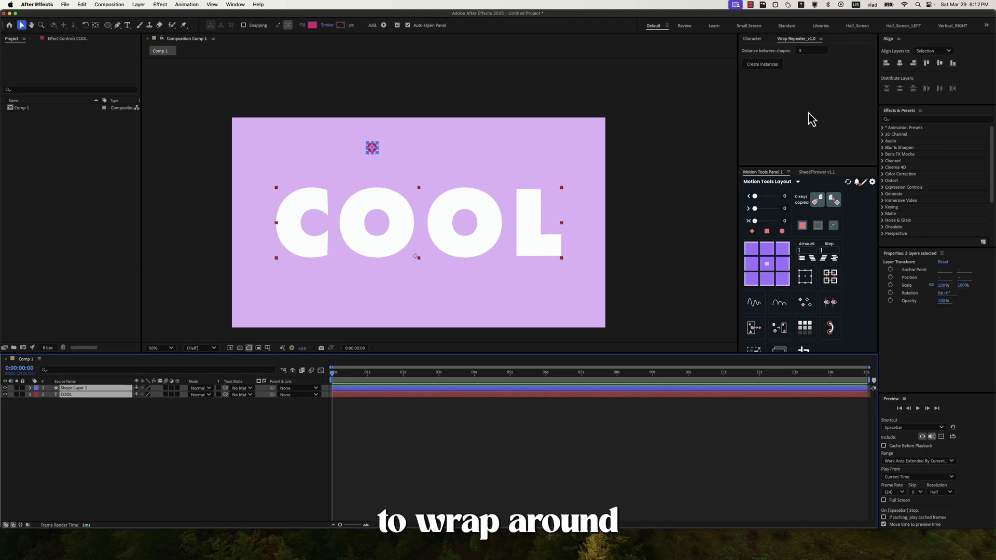
pyautogui.click(762, 64)
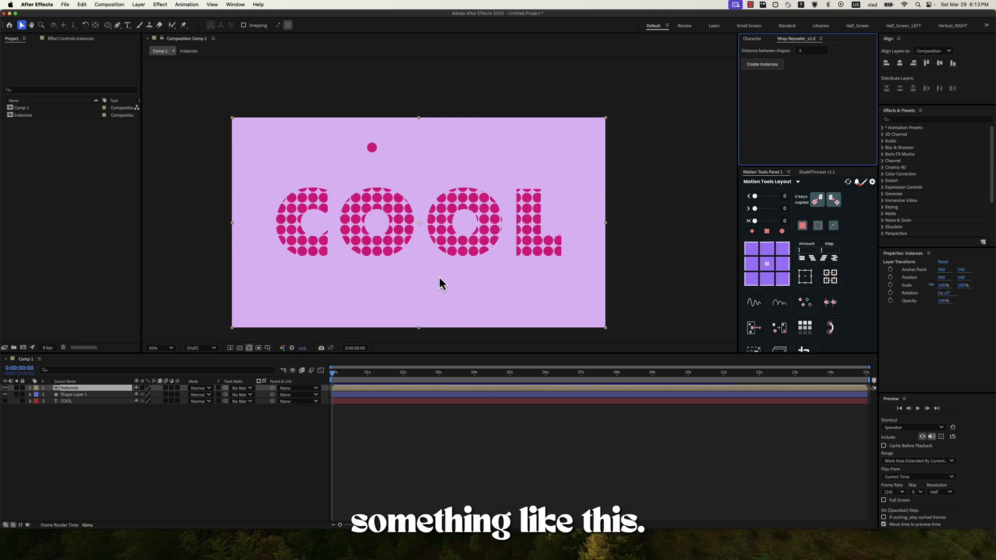
# Open the Instances composition that contains the circle duplicates and clear the layer selection
pyautogui.click(151, 419)
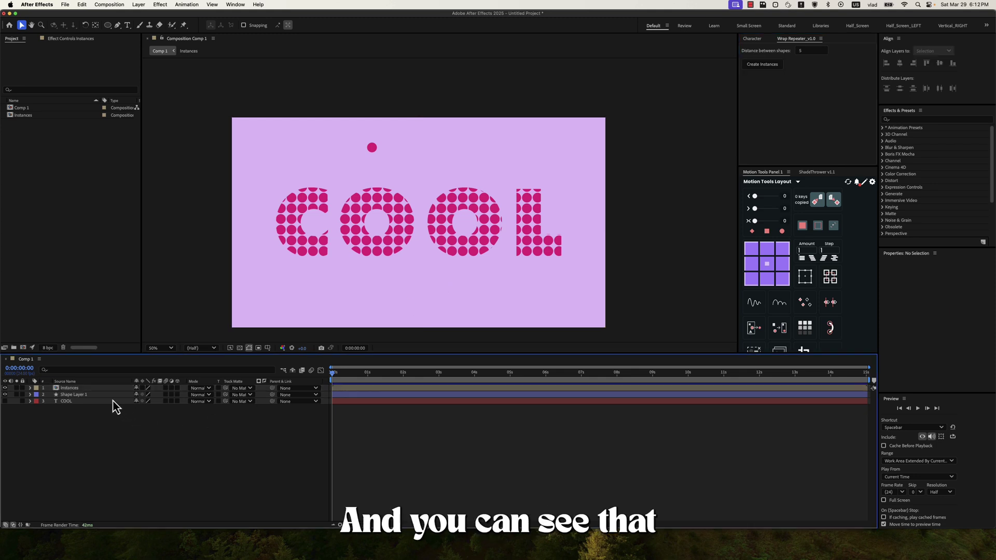
pyautogui.click(99, 389)
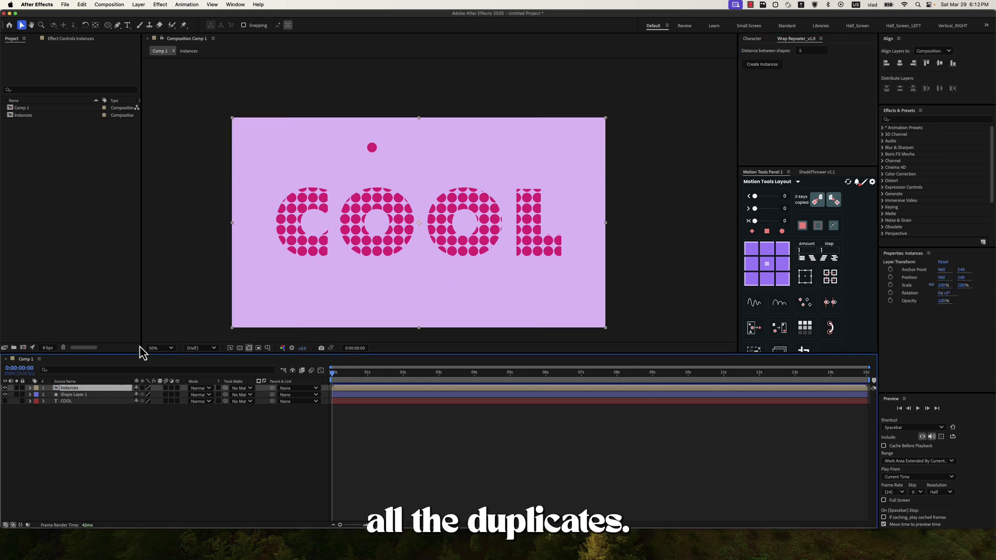
pyautogui.click(140, 415)
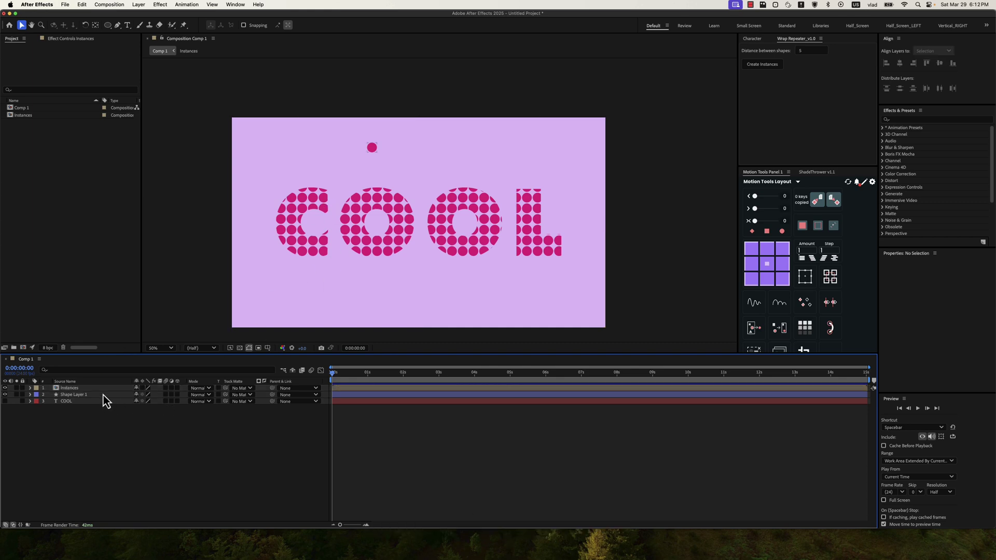
pyautogui.doubleClick(96, 389)
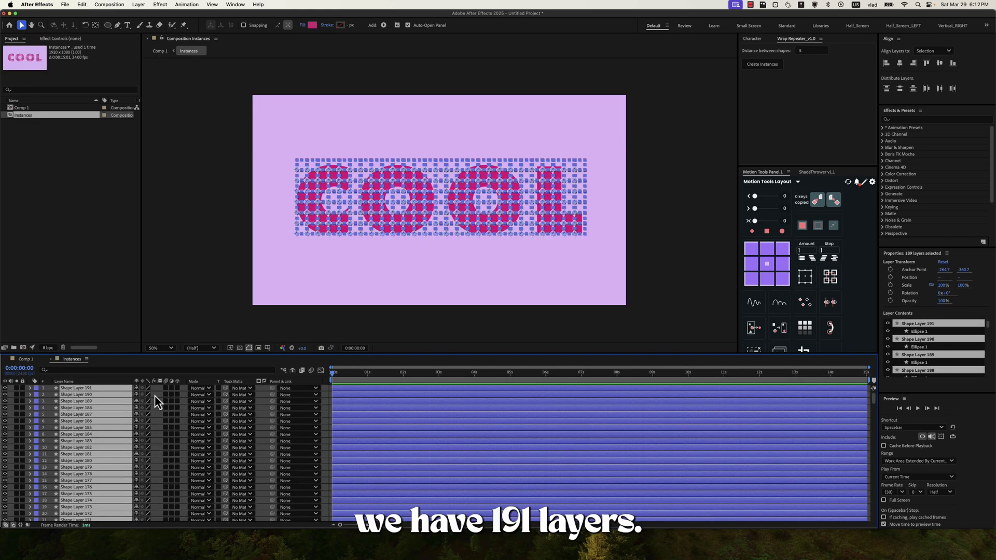
pyautogui.press('F2')
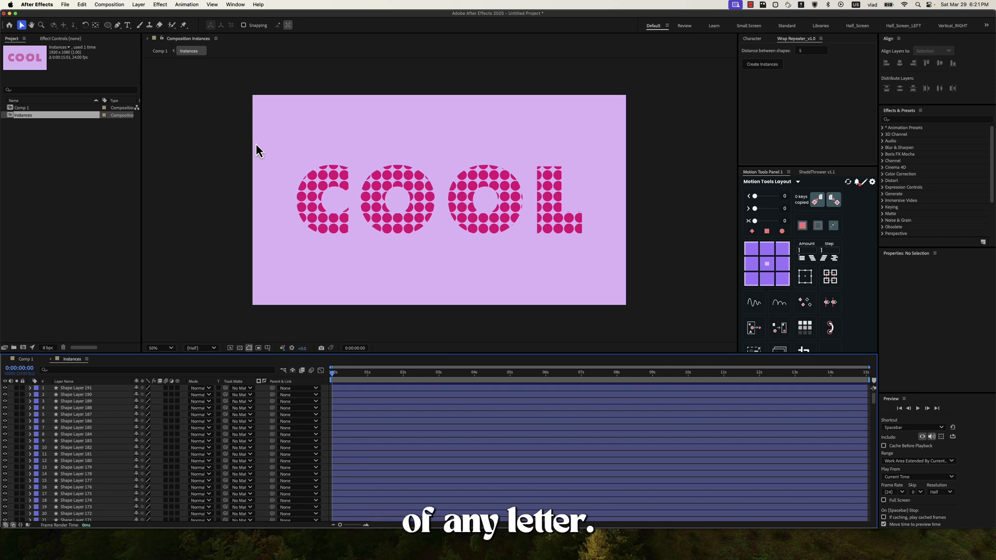
# Find the circles that lie outside the letters and delete those in the empty area above the foot of the L
pyautogui.moveTo(257, 146); pyautogui.dragTo(634, 279)
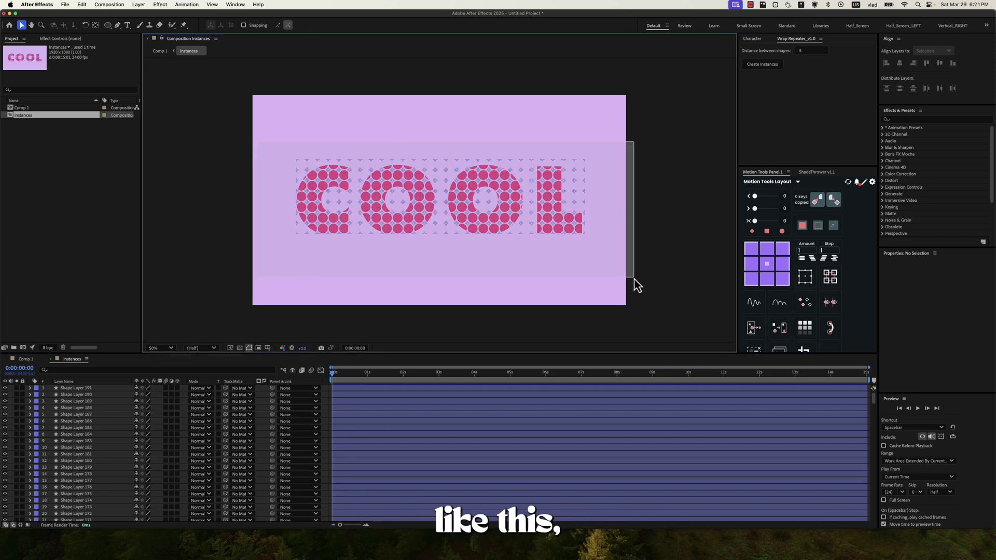
pyautogui.moveTo(581, 172); pyautogui.dragTo(573, 176)
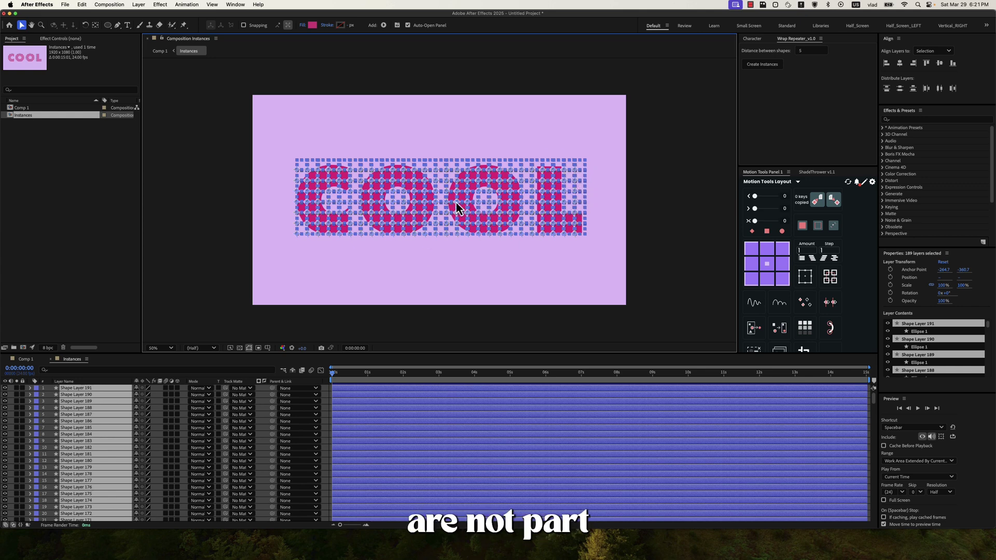
pyautogui.click(186, 394)
pyautogui.press('Delete')
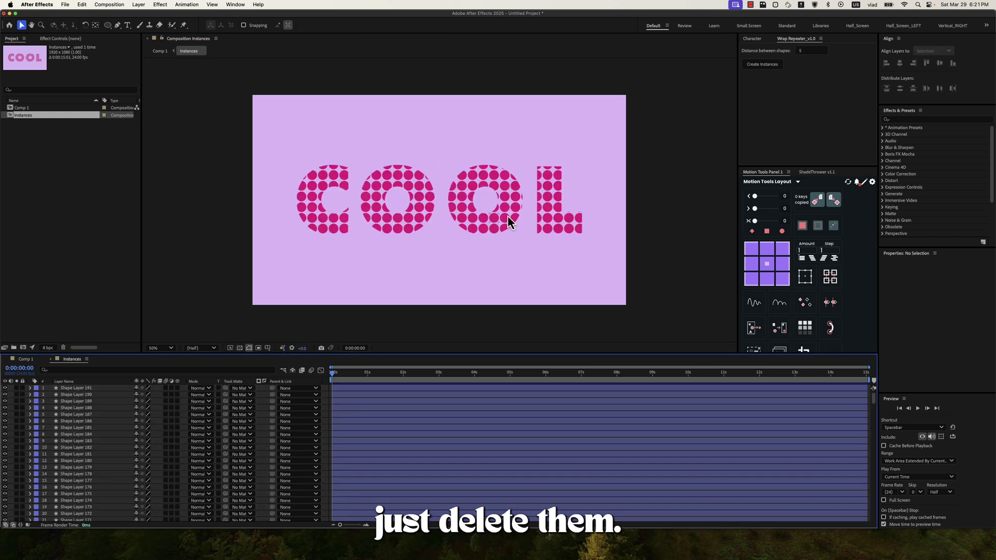
pyautogui.moveTo(596, 157); pyautogui.dragTo(569, 207)
pyautogui.press('Delete')
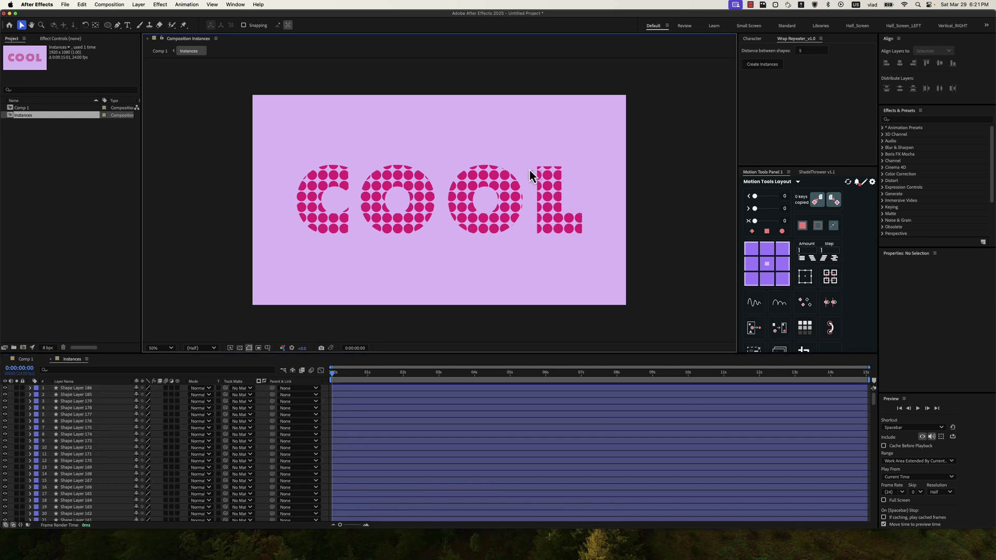
# Delete the stray circles at the outer upper corners of the two O letters and in the gap beside the C
pyautogui.moveTo(511, 160); pyautogui.dragTo(518, 166)
pyautogui.click(526, 166)
pyautogui.press('Delete')
pyautogui.click(448, 166)
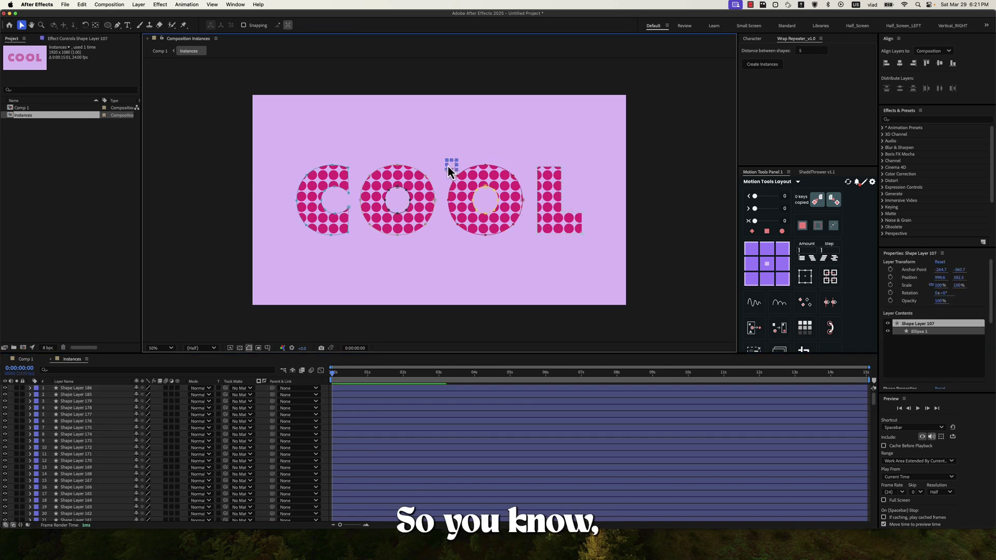
pyautogui.press('Delete')
pyautogui.click(427, 163)
pyautogui.moveTo(427, 163); pyautogui.dragTo(425, 165)
pyautogui.moveTo(359, 167)
pyautogui.mouseDown()
pyautogui.moveTo(356, 230)
pyautogui.moveTo(320, 241)
pyautogui.mouseUp()
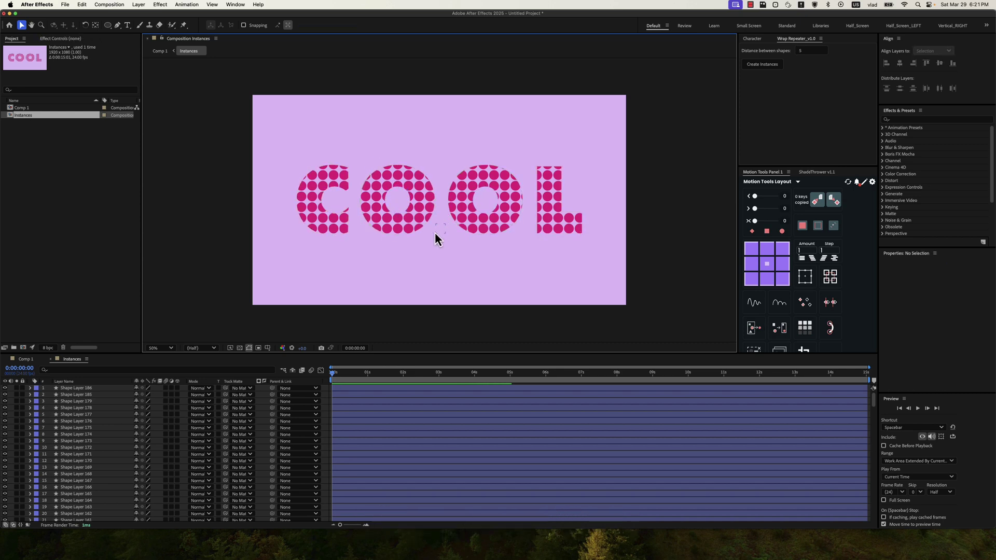
# Delete the stray circles below and inside the second O and in the gap between it and the L
pyautogui.click(503, 241)
pyautogui.press('Delete')
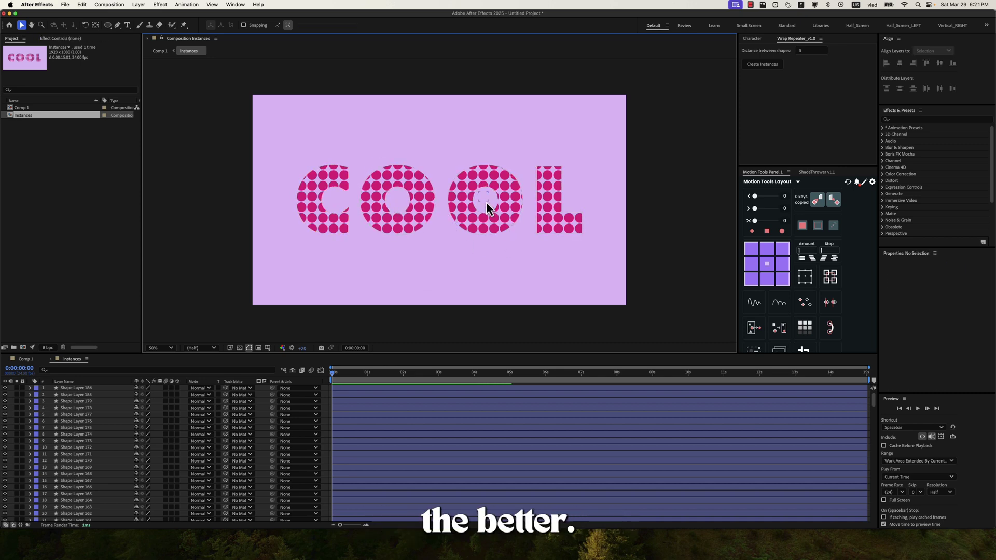
pyautogui.click(486, 201)
pyautogui.press('Delete')
pyautogui.click(487, 207)
pyautogui.press('Delete')
pyautogui.click(527, 186)
pyautogui.press('Delete')
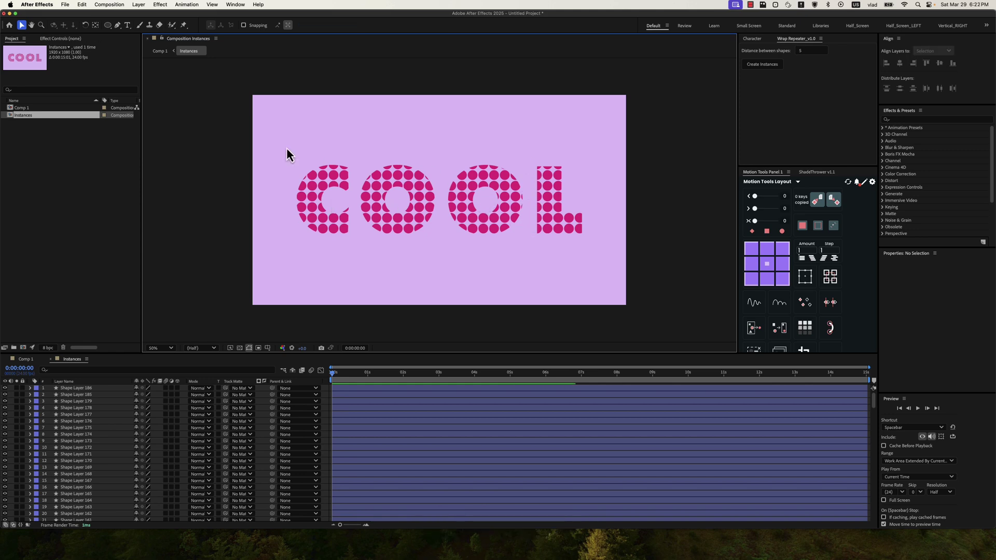
# Check all instances for remaining strays and delete those above the second O and between the two O letters
pyautogui.moveTo(286, 147); pyautogui.dragTo(591, 244)
pyautogui.click(443, 244)
pyautogui.click(466, 158)
pyautogui.press('Delete')
pyautogui.click(441, 174)
pyautogui.press('Delete')
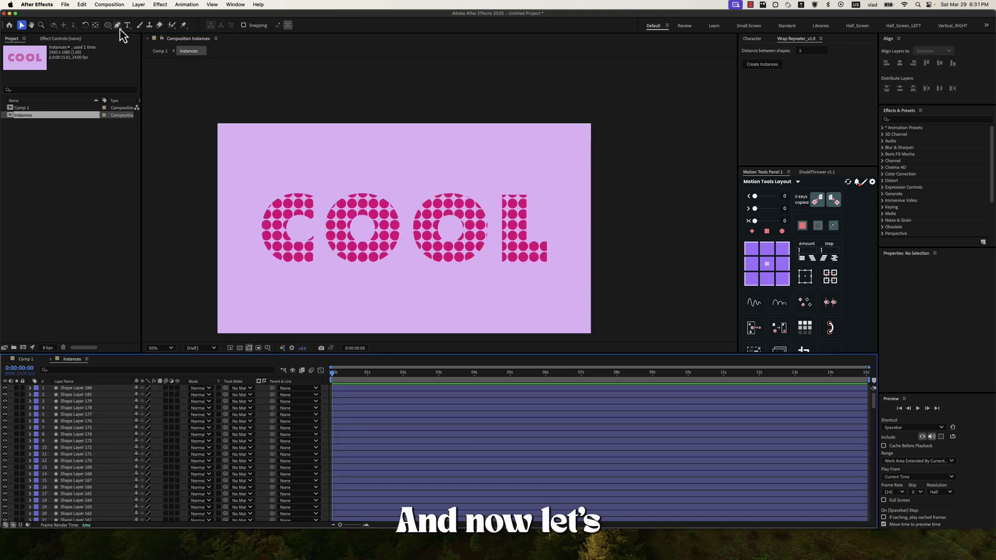
# Draw a closed, curved upward-pointing arrow with the Pen tool above the gap between the second O and the L
pyautogui.click(118, 26)
pyautogui.press('.')
pyautogui.press('space')
pyautogui.moveTo(529, 181); pyautogui.dragTo(503, 232)
pyautogui.press('g')
pyautogui.click(508, 201)
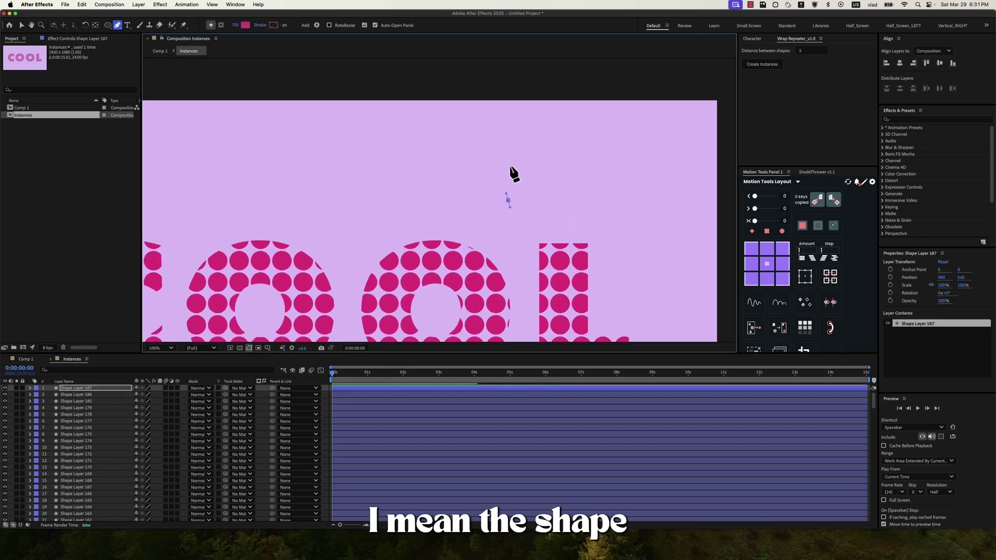
pyautogui.click(508, 180)
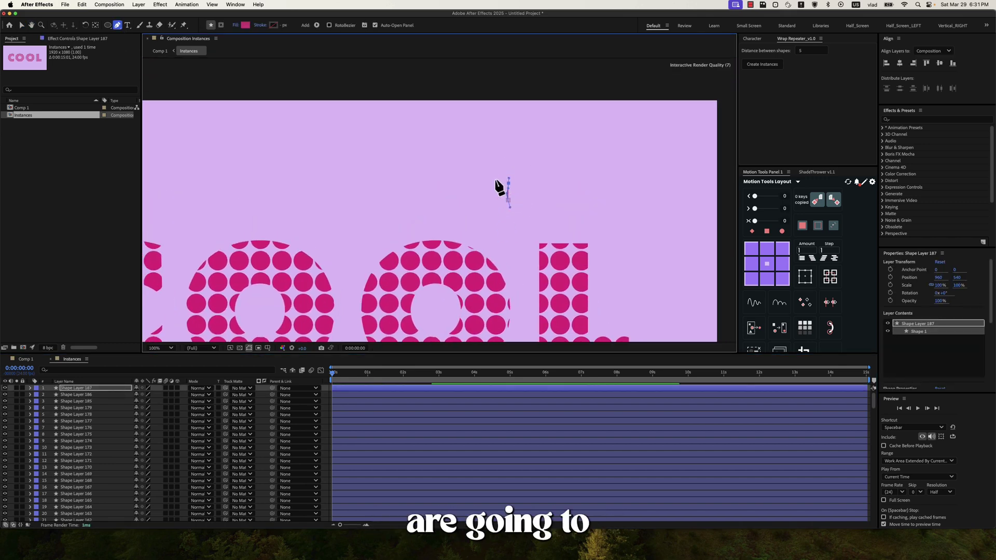
pyautogui.click(517, 153)
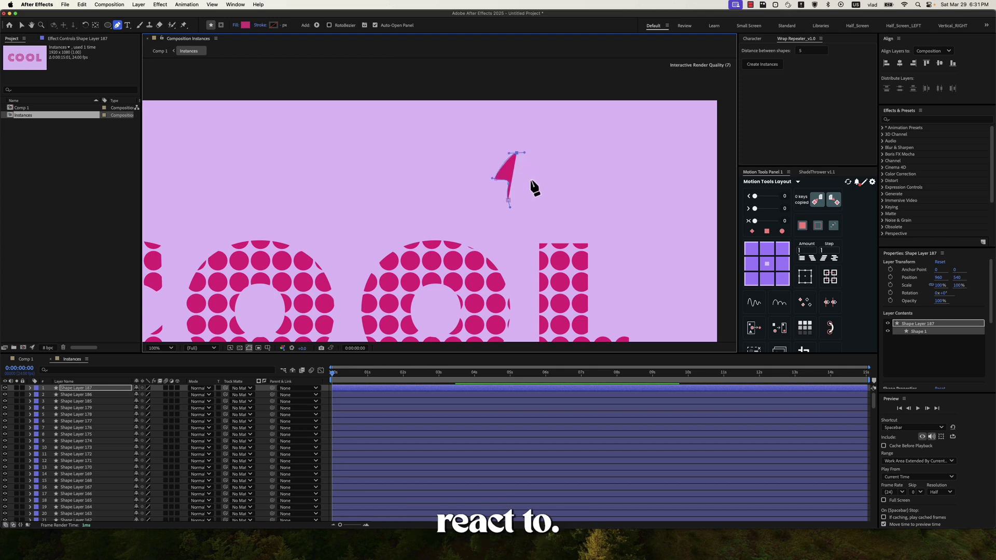
pyautogui.moveTo(519, 182); pyautogui.dragTo(515, 183)
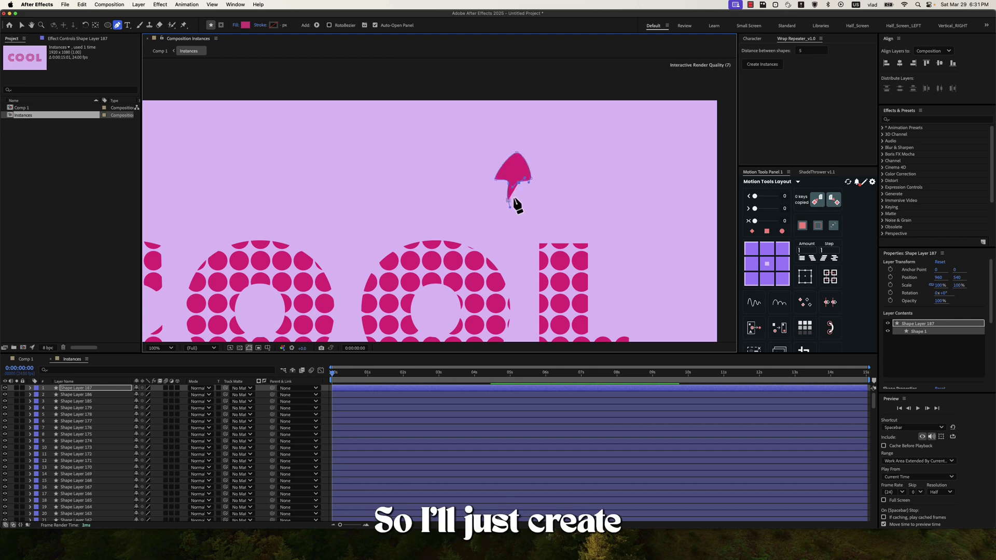
pyautogui.click(506, 200)
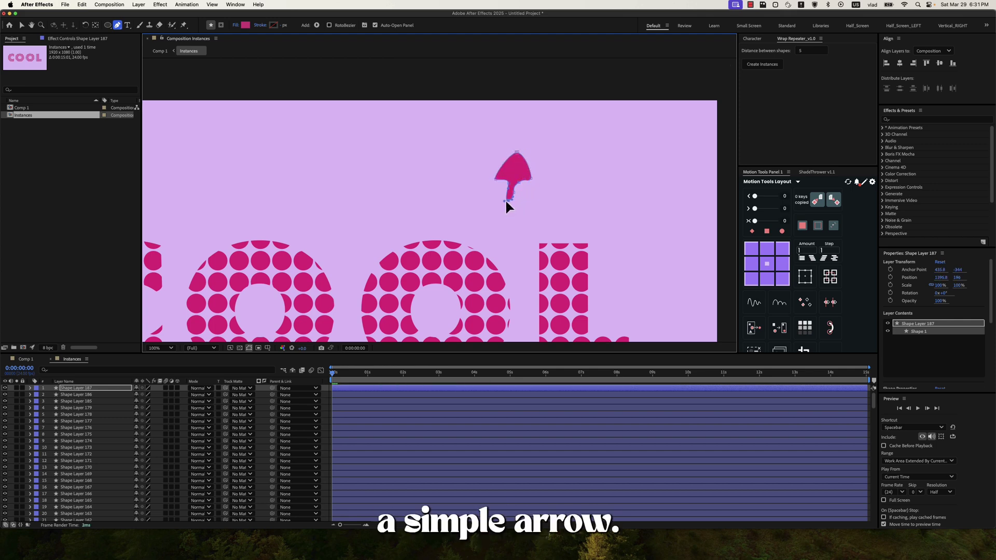
# Reshape the arrow by adjusting its stem base, pulling both lower corners of the head inward and lowering its tip
pyautogui.scroll(3, 507, 200)
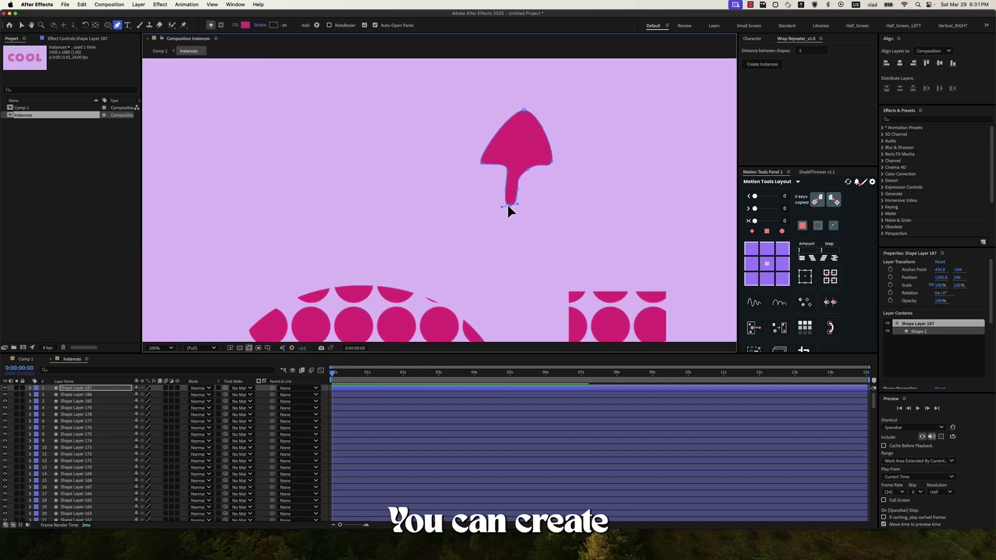
pyautogui.moveTo(511, 206); pyautogui.dragTo(506, 204)
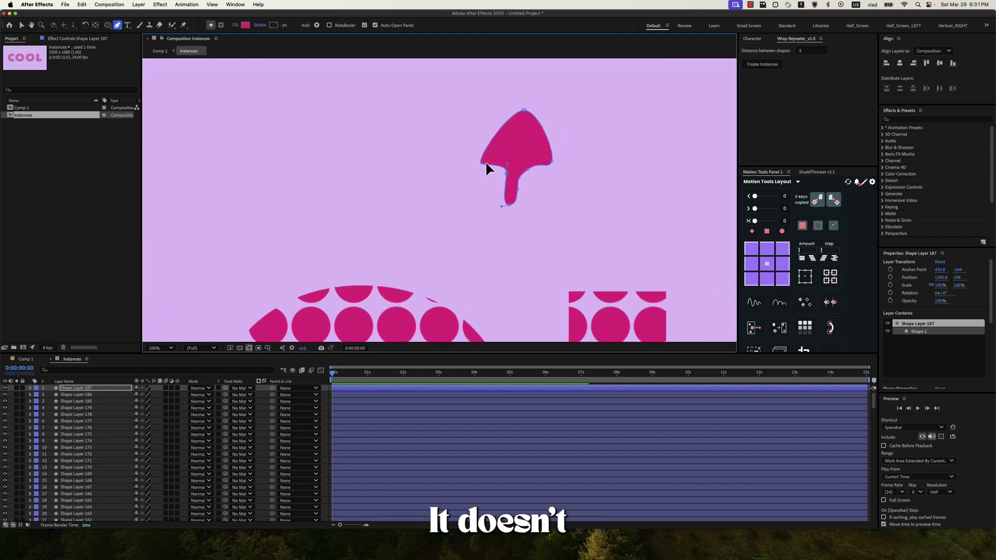
pyautogui.moveTo(481, 165); pyautogui.dragTo(527, 169)
pyautogui.moveTo(552, 161); pyautogui.dragTo(548, 163)
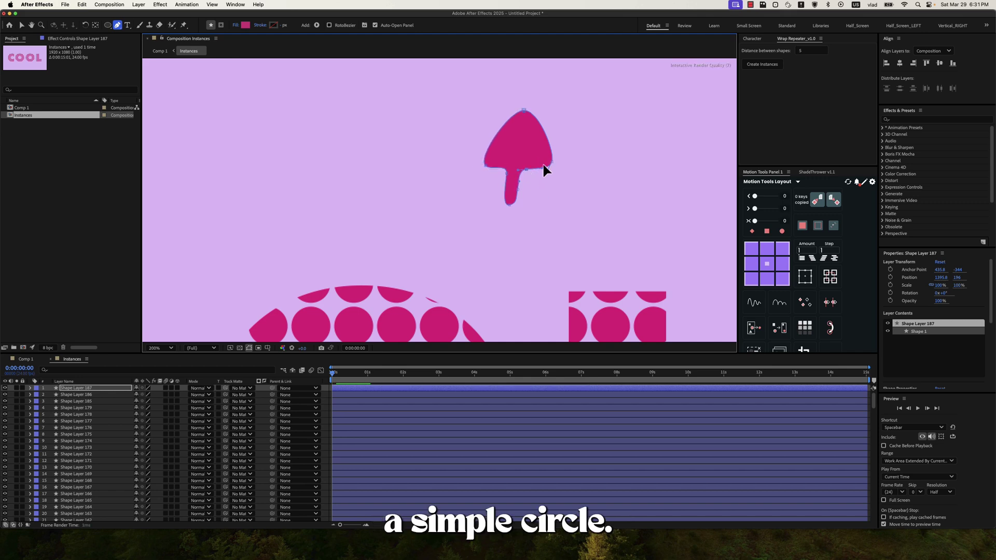
pyautogui.moveTo(524, 110)
pyautogui.mouseDown()
pyautogui.moveTo(521, 124)
pyautogui.moveTo(533, 128)
pyautogui.moveTo(523, 125)
pyautogui.mouseUp()
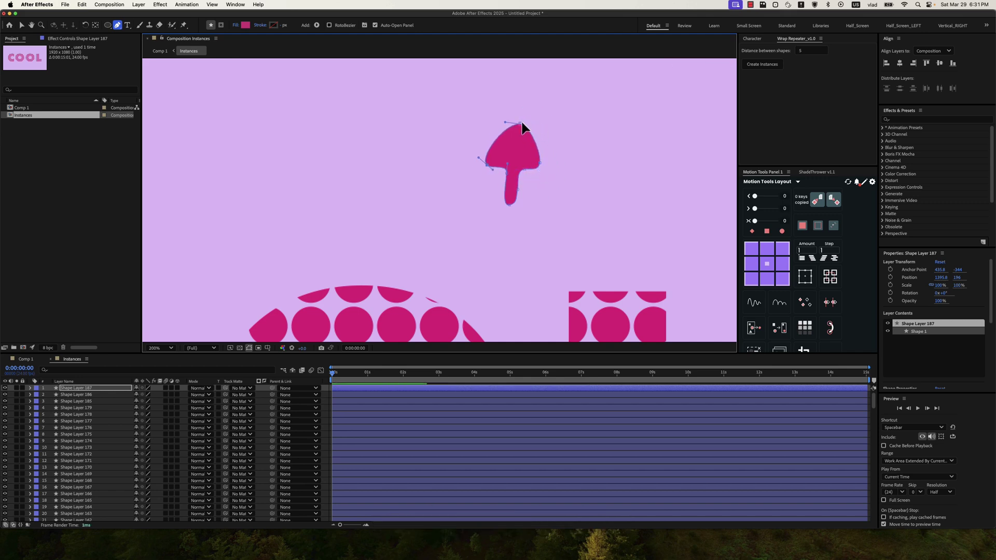
# Make the arrow smaller by shifting its left-hand points inward and lowering its tip slightly, and deselect it
pyautogui.press('v')
pyautogui.doubleClick(521, 124)
pyautogui.moveTo(478, 163); pyautogui.dragTo(493, 163)
pyautogui.press('Return')
pyautogui.moveTo(525, 124); pyautogui.dragTo(523, 129)
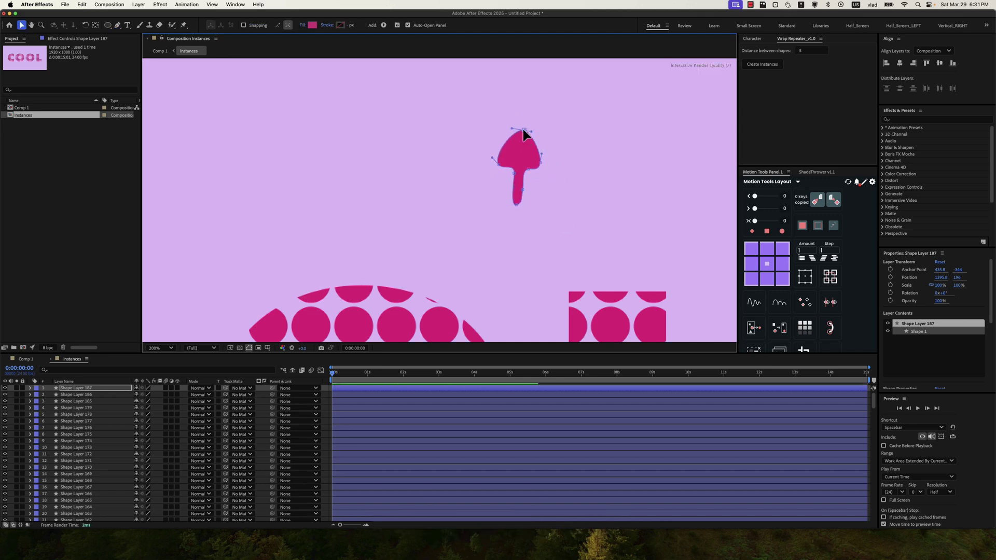
pyautogui.click(490, 204)
pyautogui.scroll(-4, 513, 189)
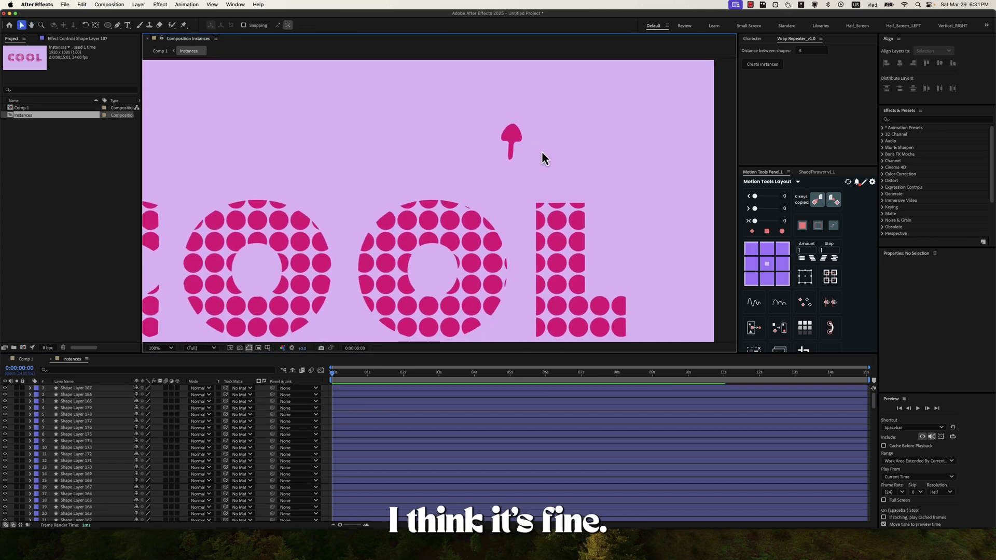
# Rename the arrow's shape layer to MASTER
pyautogui.click(104, 391)
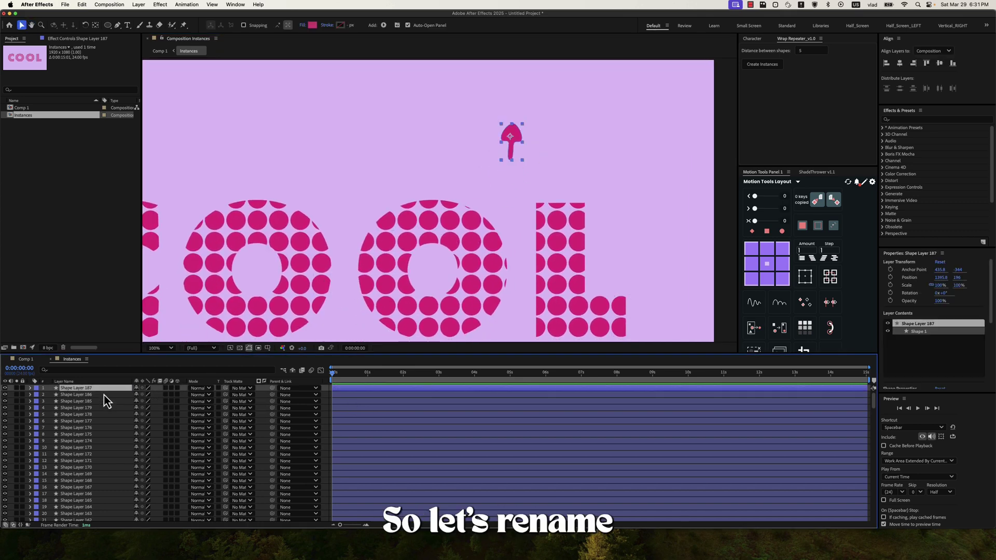
pyautogui.press('Return')
pyautogui.write('MASTER')
pyautogui.press('Return')
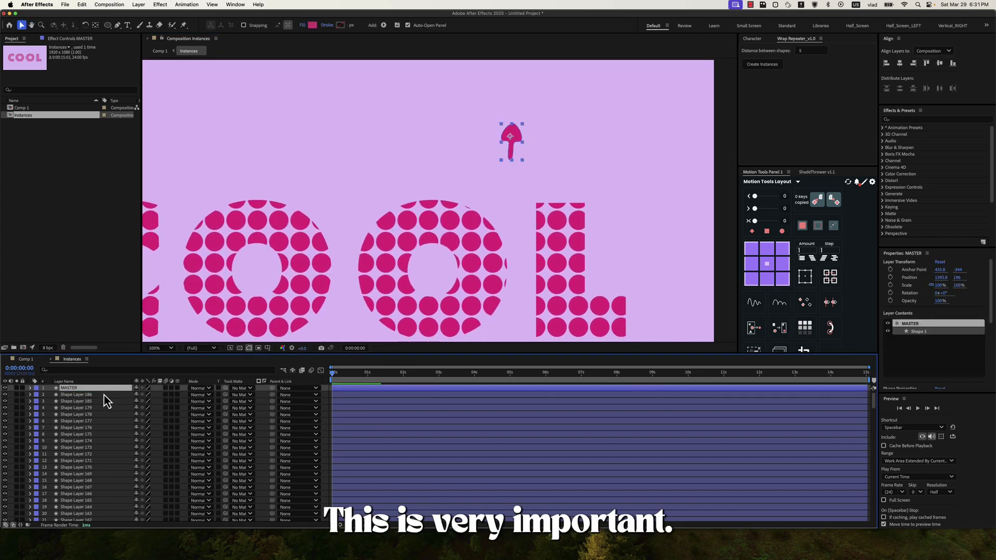
# Create a null object in the Instances composition and apply a Slider Control effect to it
pyautogui.rightClick(158, 395)
pyautogui.moveTo(166, 400)
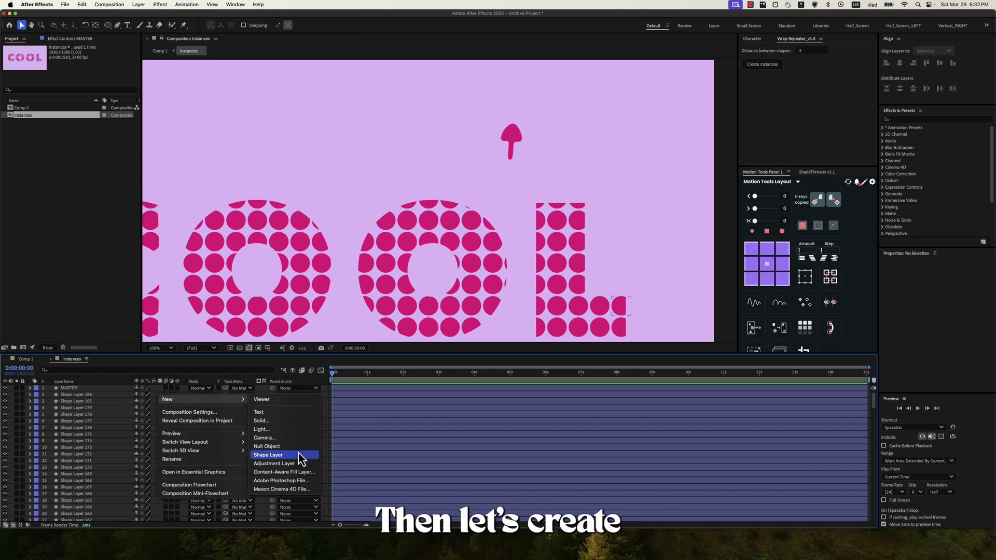
pyautogui.click(275, 446)
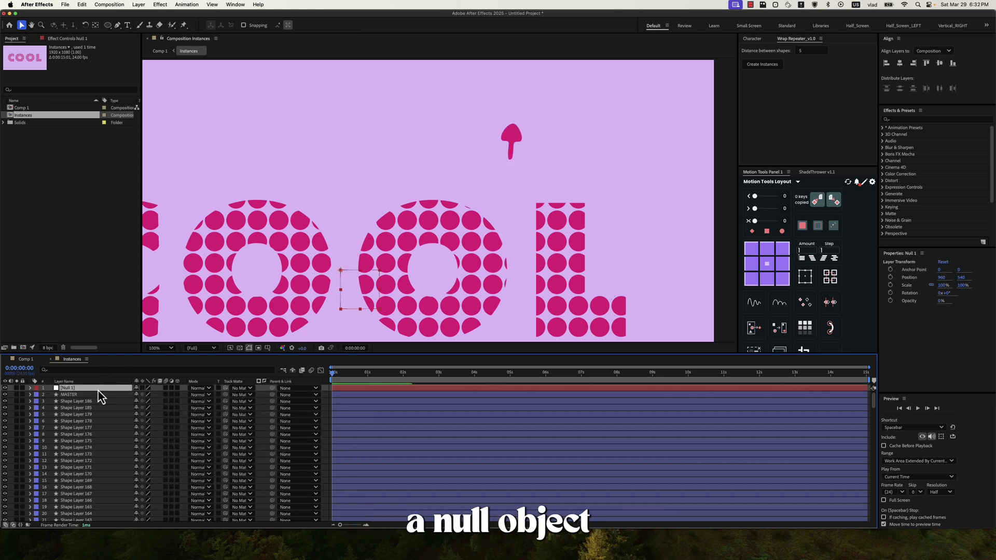
pyautogui.click(933, 119)
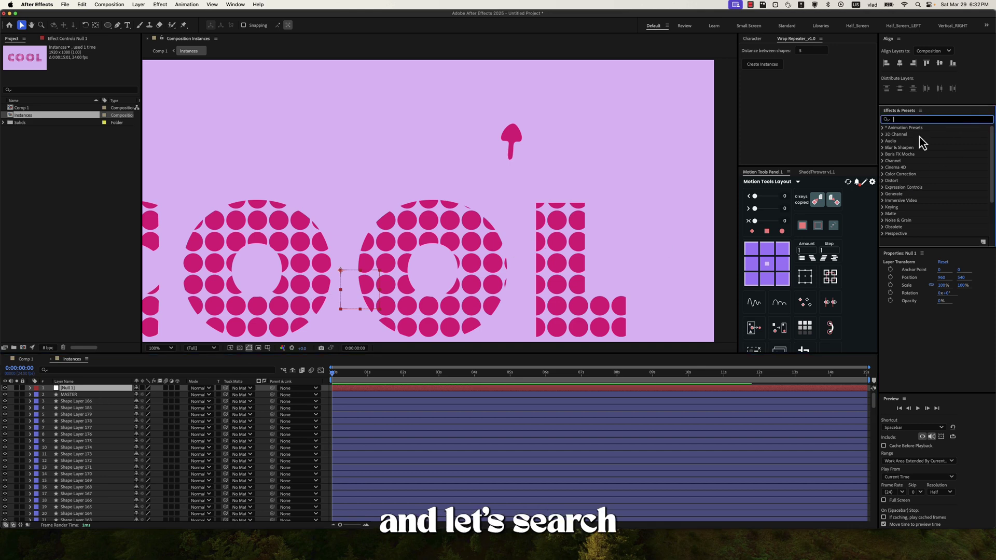
pyautogui.write('slider')
pyautogui.doubleClick(913, 134)
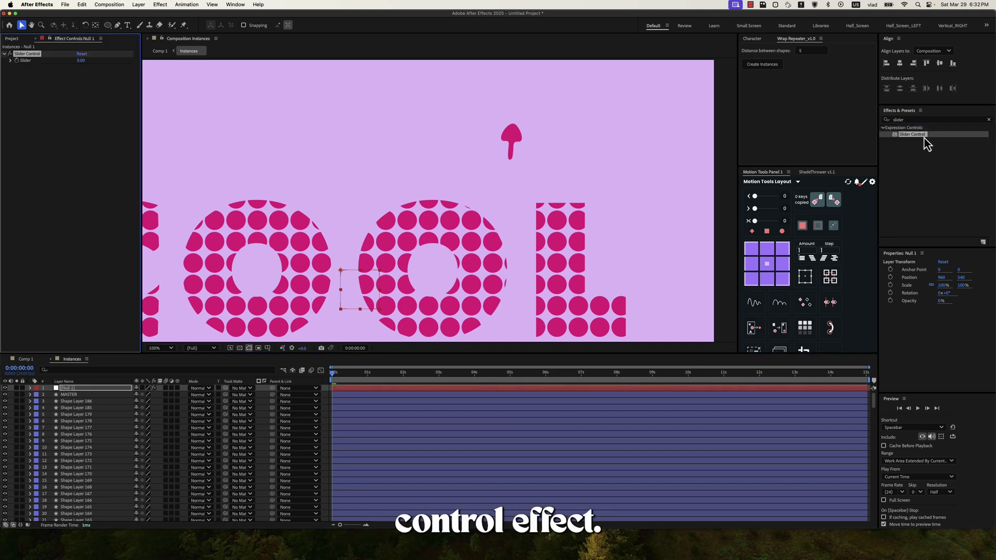
pyautogui.scroll(-1, 512, 210)
pyautogui.moveTo(487, 209); pyautogui.dragTo(512, 203)
pyautogui.hotkey('shift', '/')
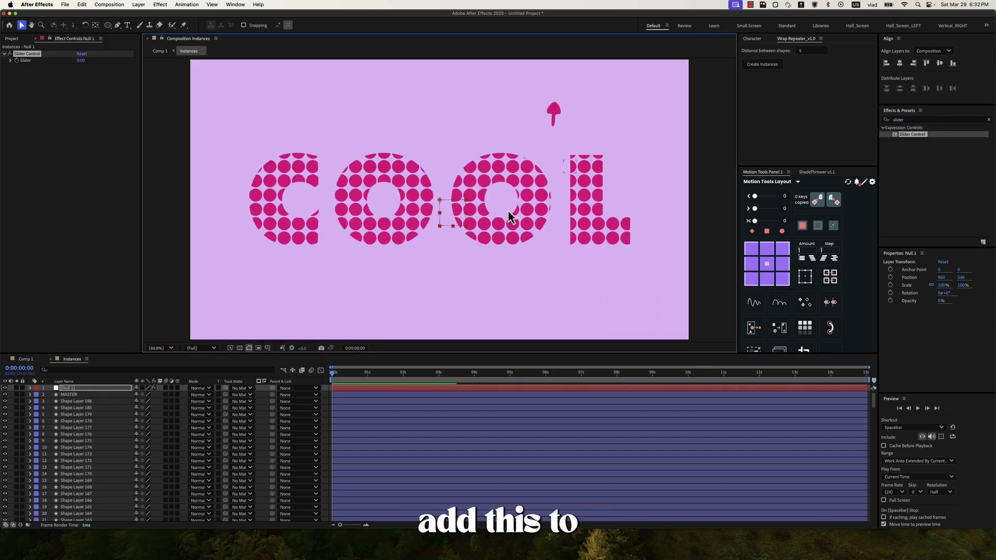
# Rename the null object's Slider Control effect to maxPush
pyautogui.click(107, 390)
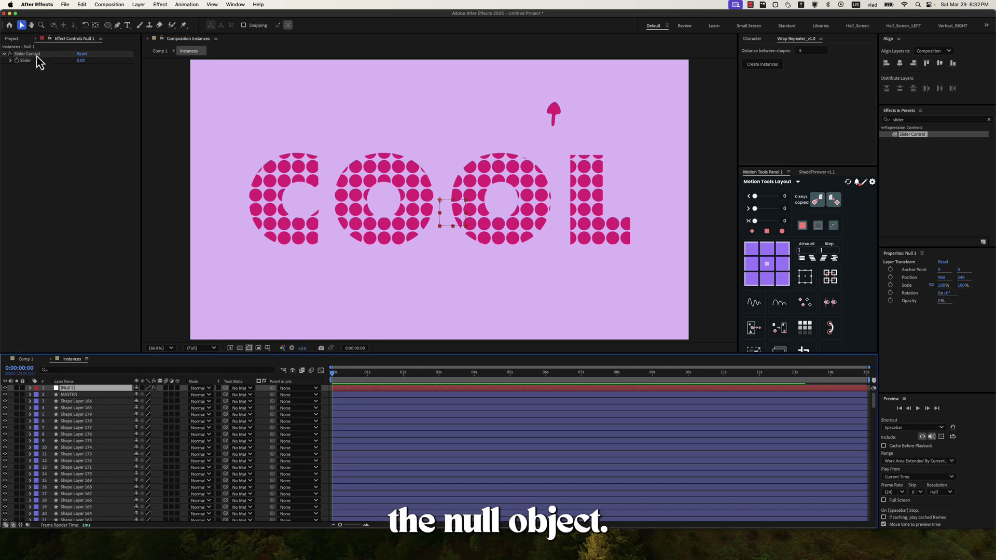
pyautogui.click(32, 54)
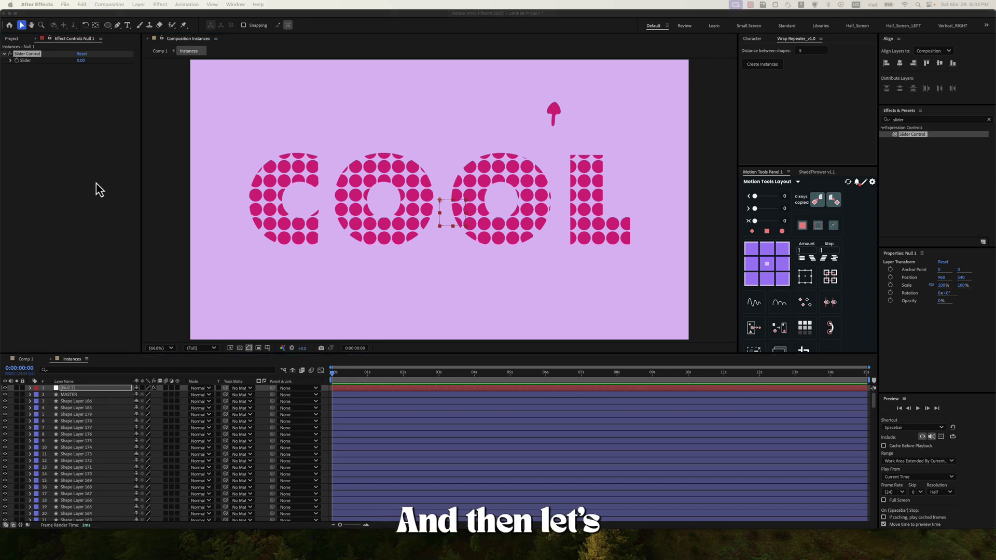
pyautogui.press('Return')
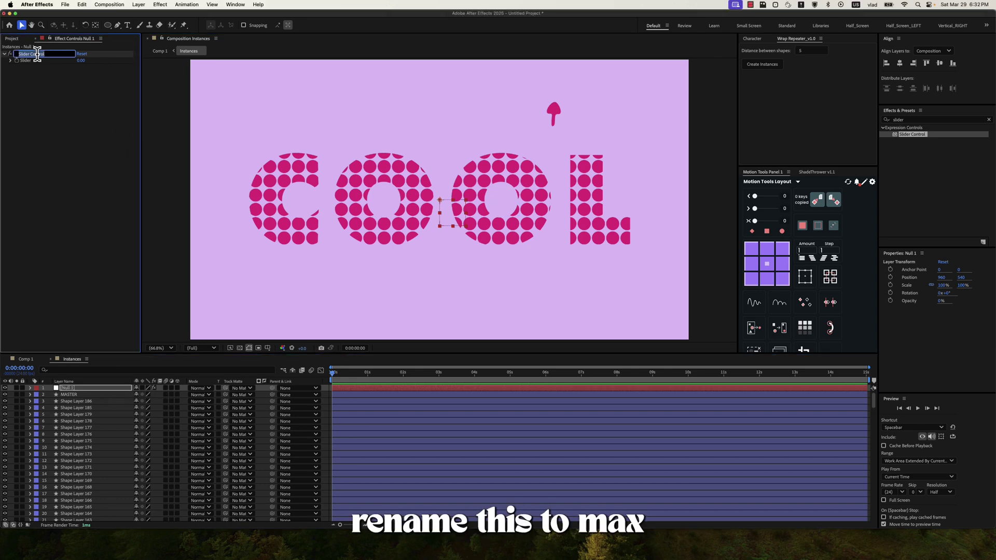
pyautogui.write('max')
pyautogui.write('Push')
pyautogui.press('Return')
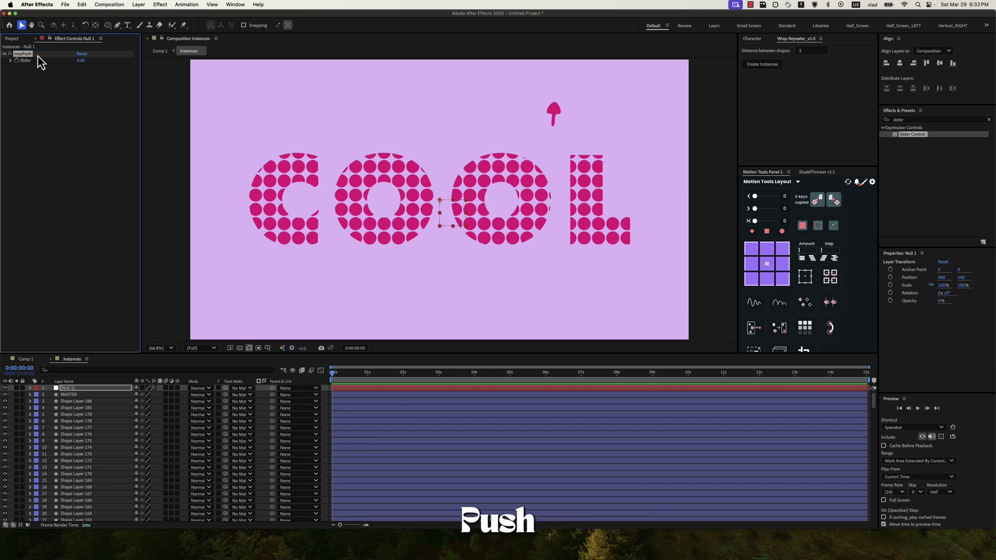
# Duplicate the maxPush slider effect and name the copy maxDistance
pyautogui.hotkey('ctrl', 'd')
pyautogui.press('Return')
pyautogui.write('max')
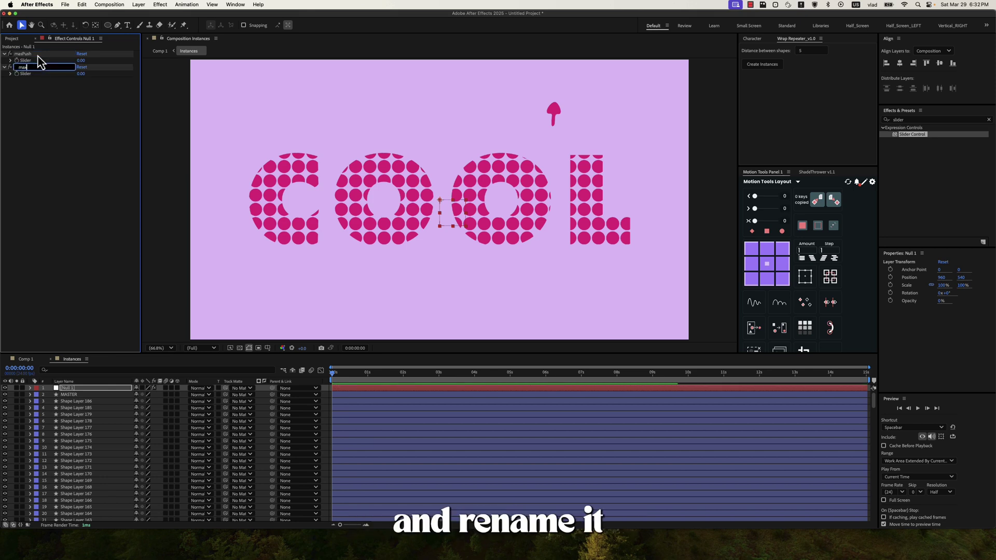
pyautogui.write('Distance')
pyautogui.press('Return')
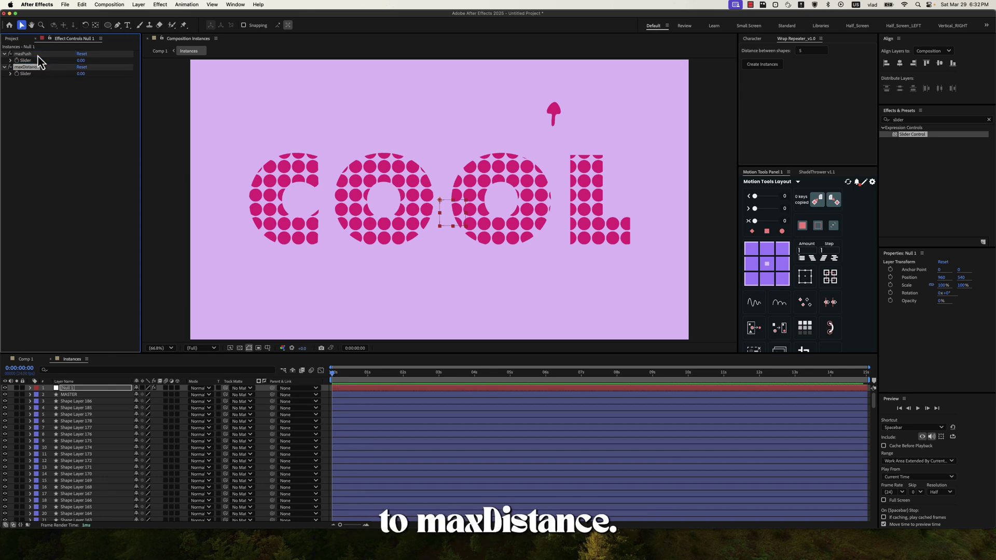
# Duplicate the maxDistance slider effect and name the copy colorDistance
pyautogui.hotkey('ctrl', 'd')
pyautogui.press('Return')
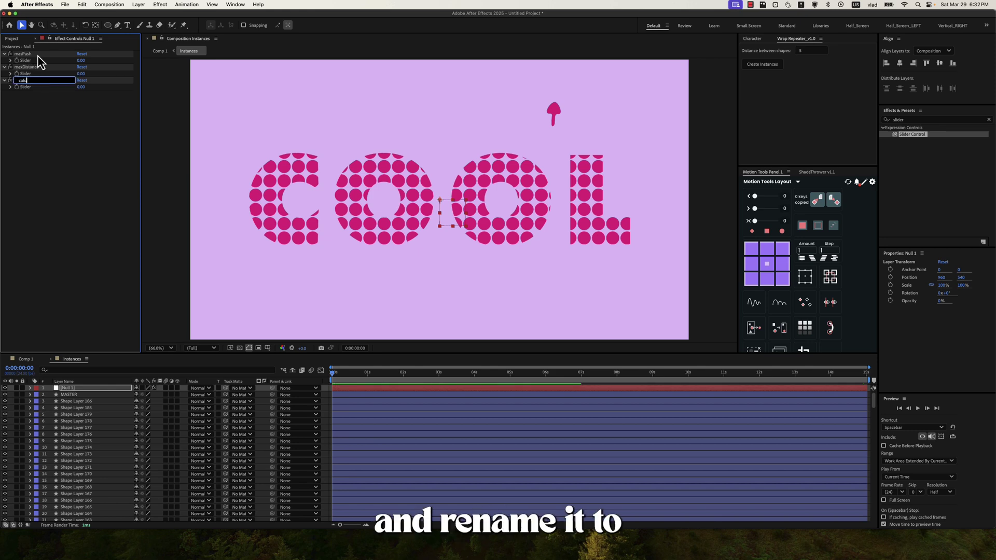
pyautogui.write('colorDistanc')
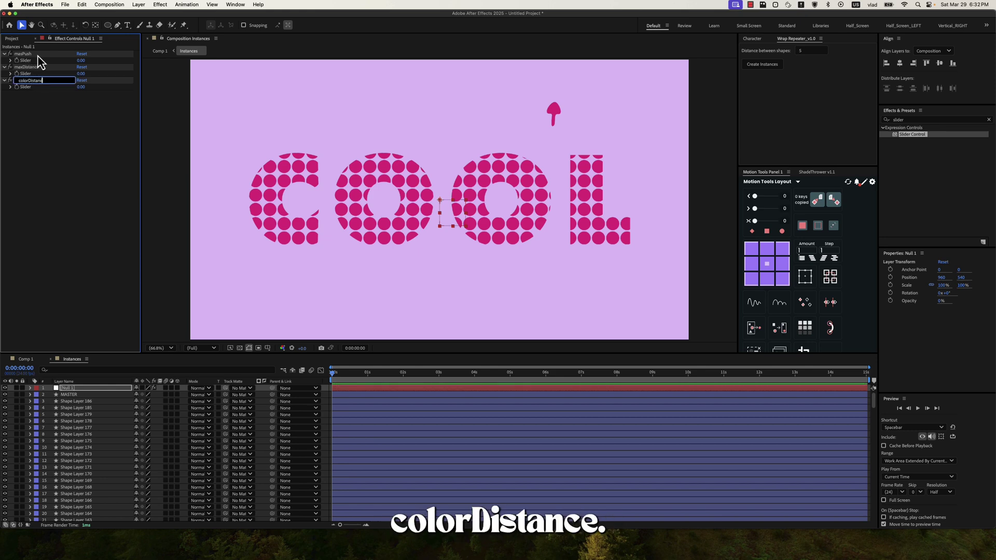
pyautogui.write('e')
pyautogui.press('Return')
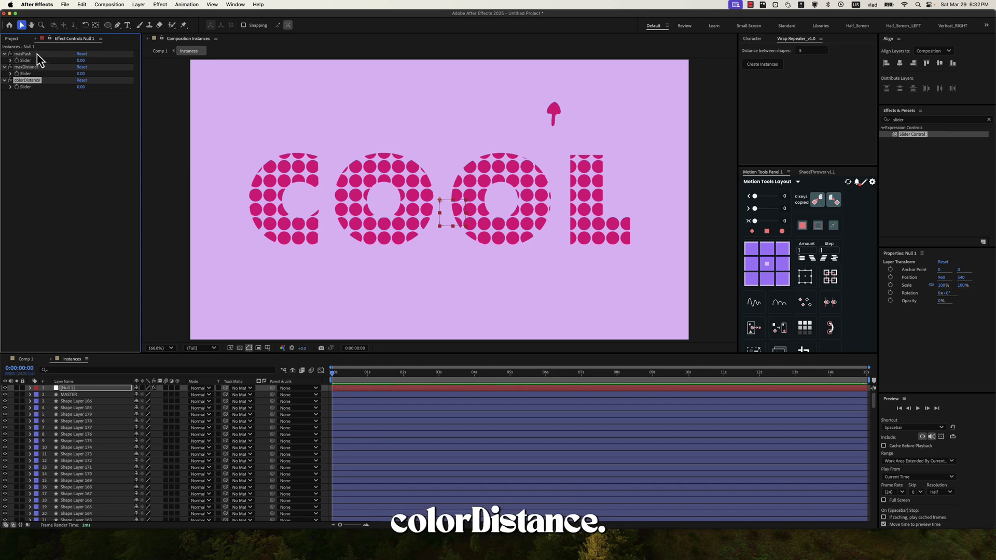
# Set the null object's sliders to 90 for maxPush, 600 for maxDistance and 206 for colorDistance
pyautogui.click(81, 61)
pyautogui.write('90')
pyautogui.press('Return')
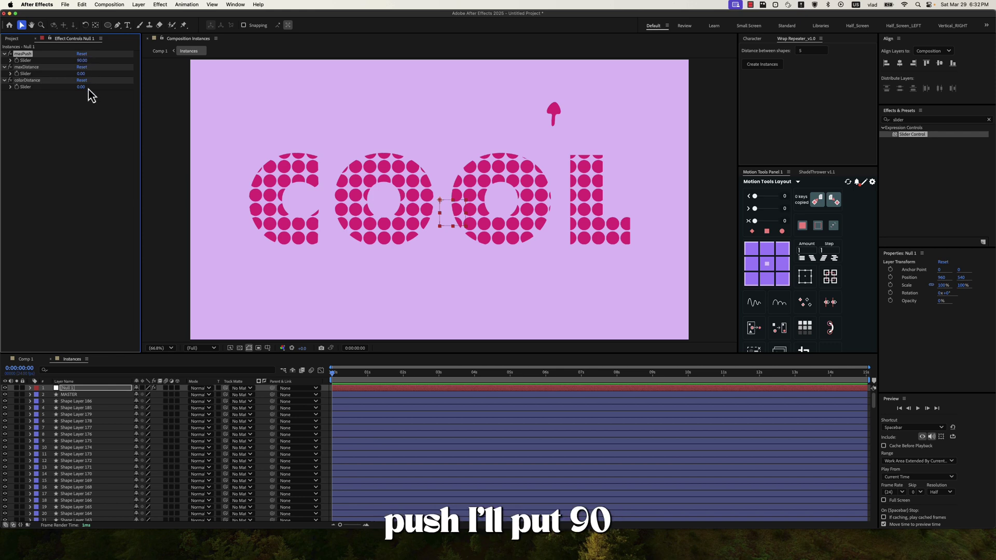
pyautogui.click(82, 74)
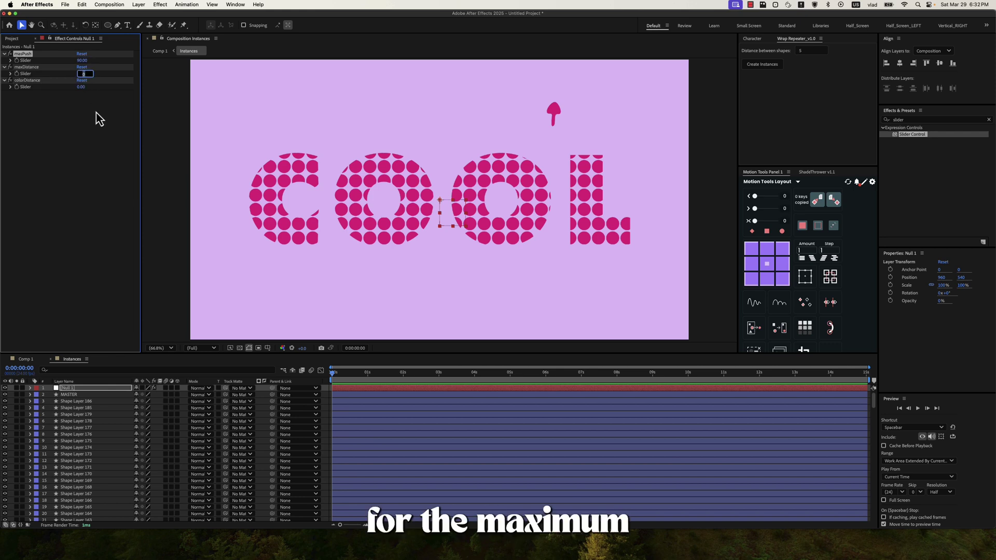
pyautogui.write('600')
pyautogui.press('Return')
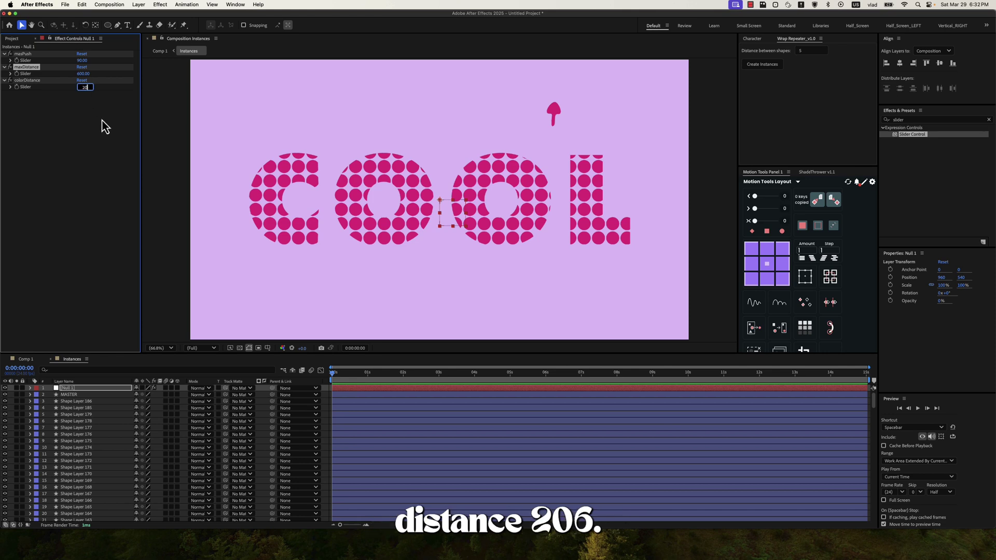
pyautogui.press('Return')
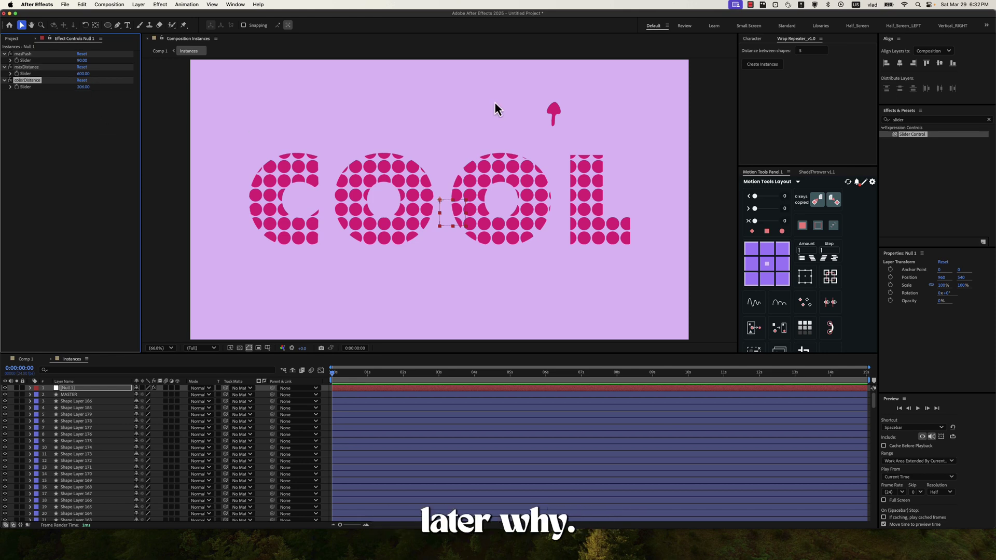
# Find the Color Control effect and apply it to the null object
pyautogui.click(933, 121)
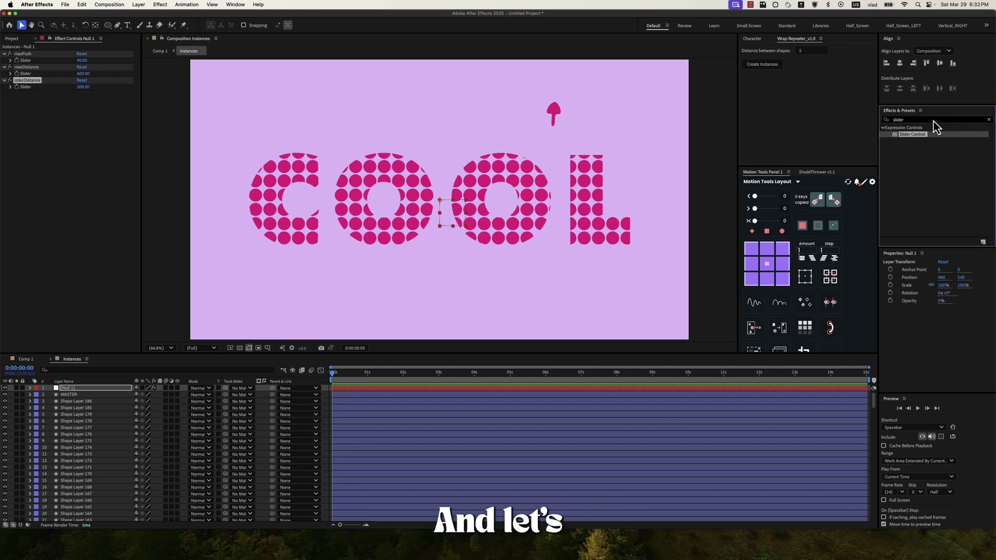
pyautogui.write('color con')
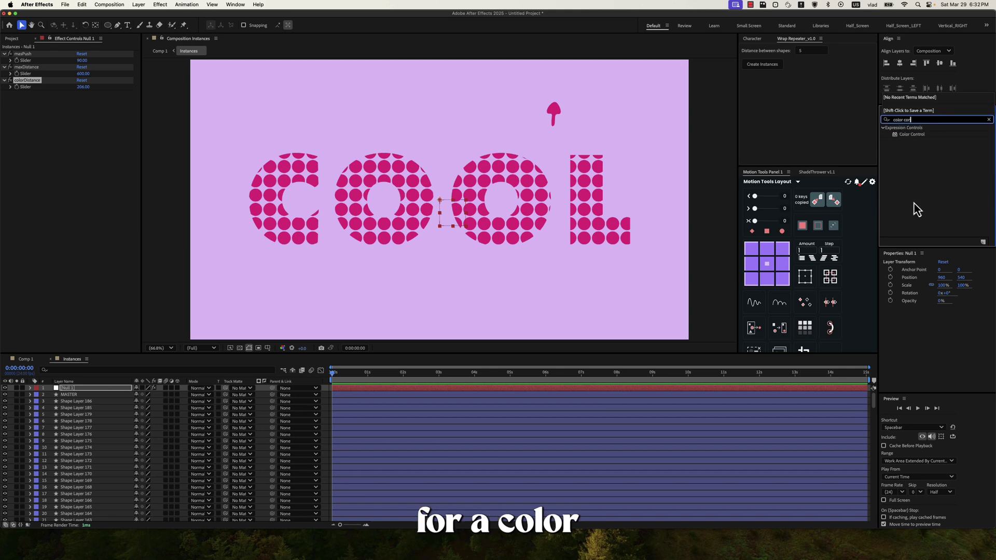
pyautogui.doubleClick(920, 136)
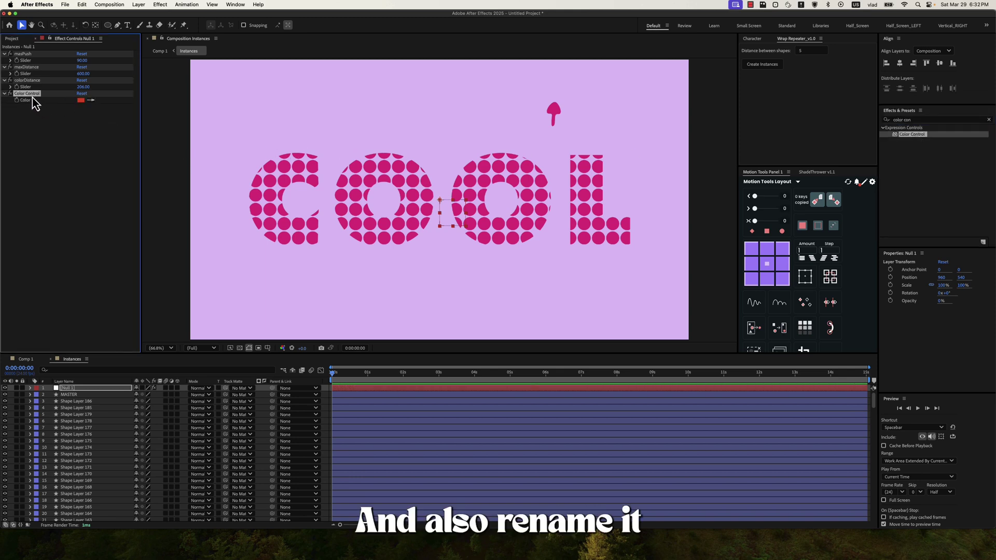
# Rename the null object's Color Control effect to colorControl
pyautogui.press('Return')
pyautogui.press('Right')
pyautogui.press('Right')
pyautogui.press('Right')
pyautogui.press('Right')
pyautogui.press('Right')
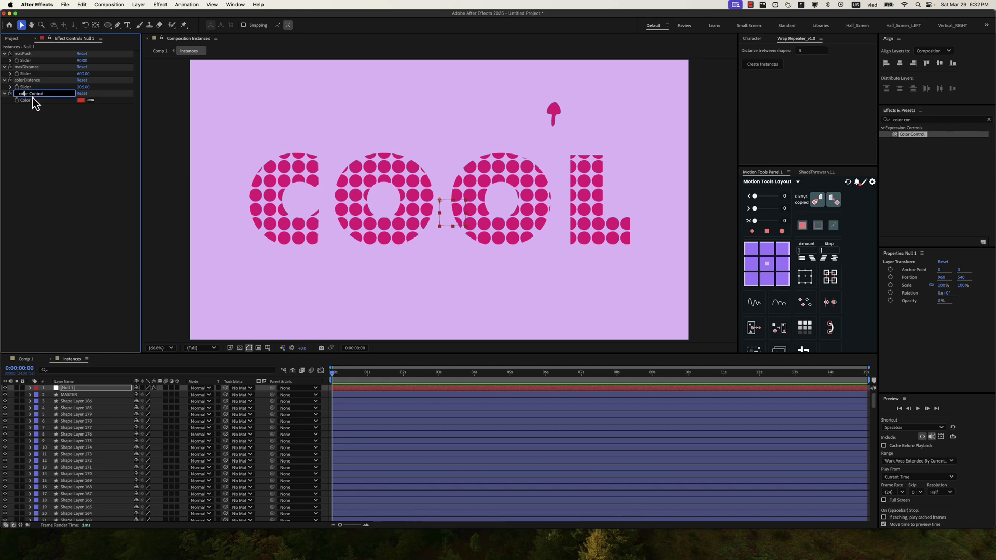
pyautogui.press('Return')
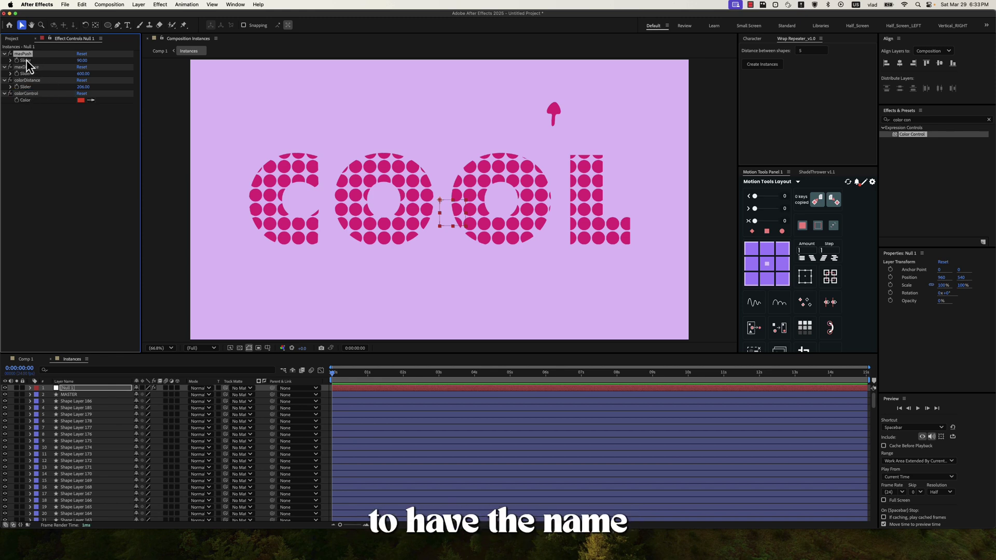
pyautogui.click(54, 135)
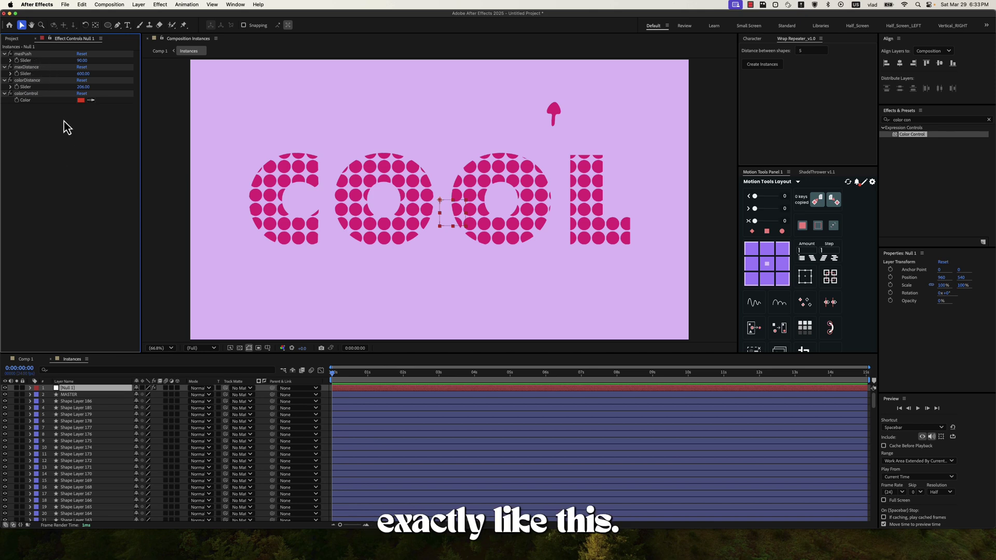
# Set the colorControl effect's colour to a near-white, about FCF6F6
pyautogui.click(81, 99)
pyautogui.click(605, 100)
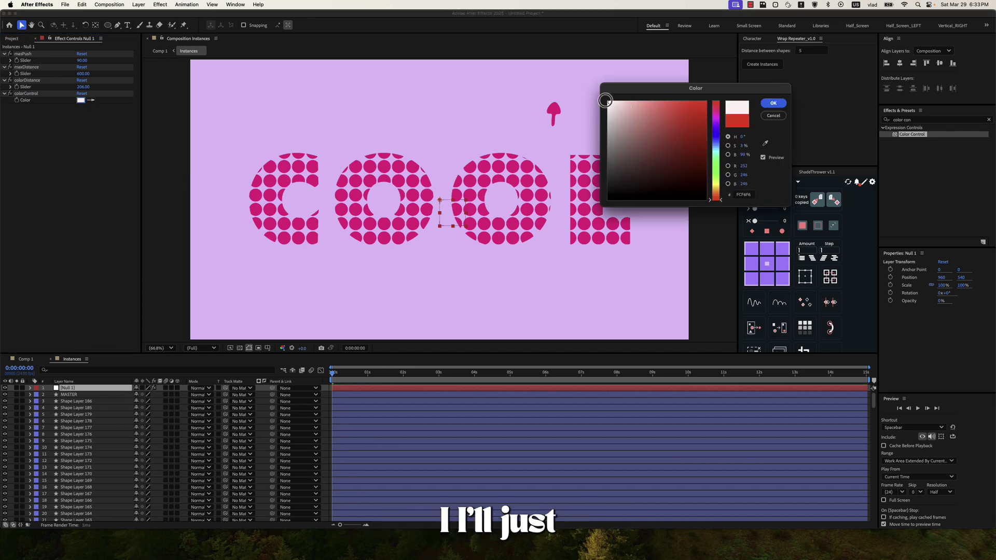
pyautogui.click(763, 103)
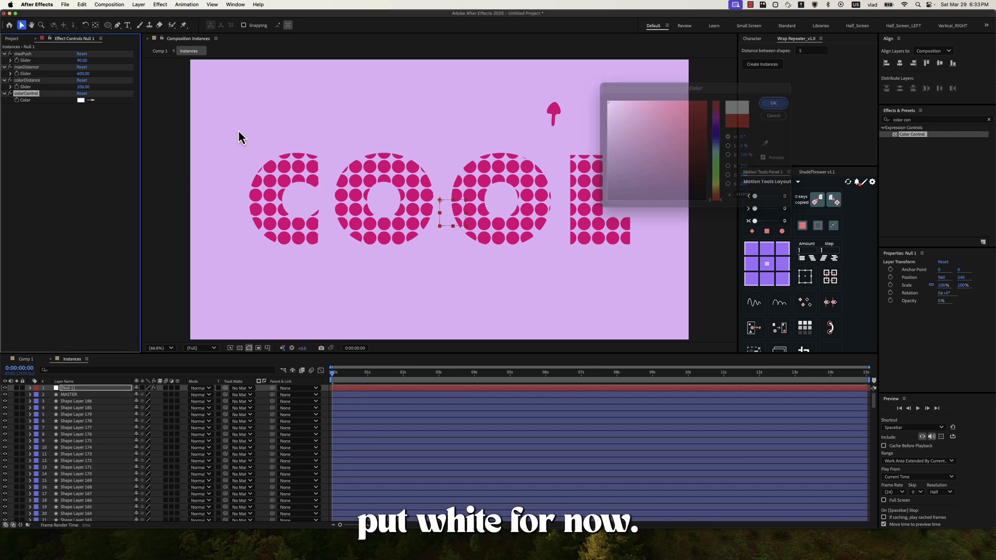
# Rename the null object layer to Null
pyautogui.click(102, 389)
pyautogui.press('Return')
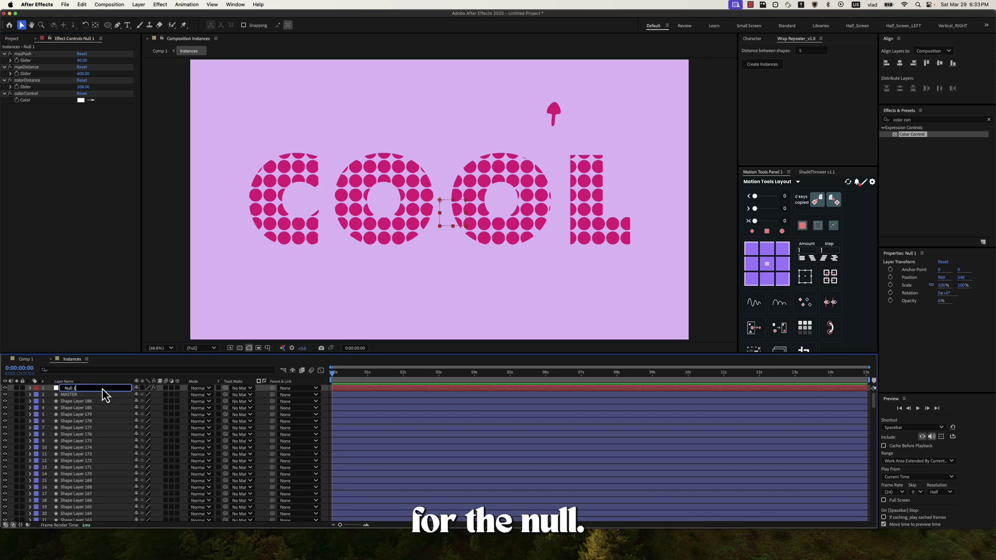
pyautogui.press('BackSpace')
pyautogui.press('BackSpace')
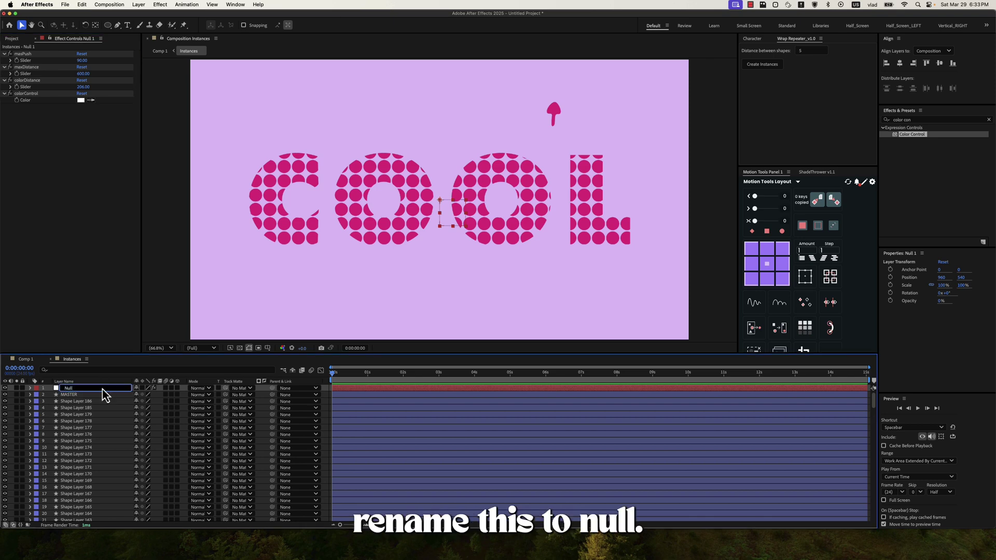
pyautogui.press('Return')
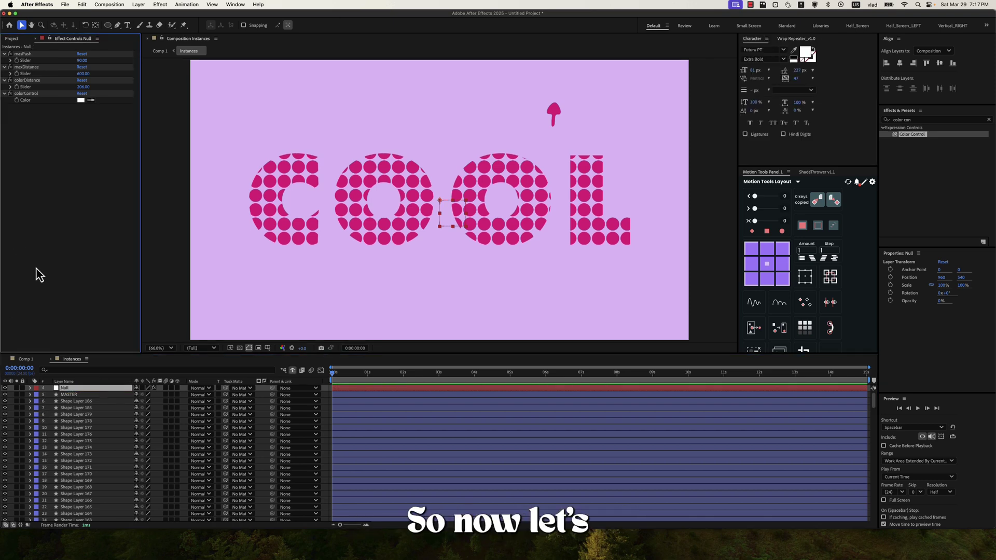
# Add an expression to Shape Layer 186's Position and paste in the code that pushes it away from MASTER using the maxDistance and maxPush sliders
pyautogui.click(104, 402)
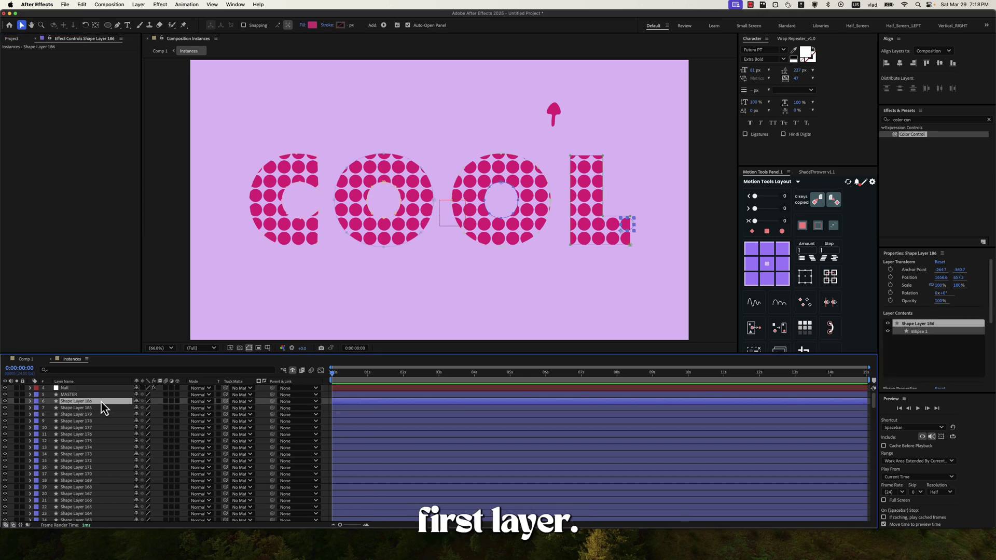
pyautogui.press('p')
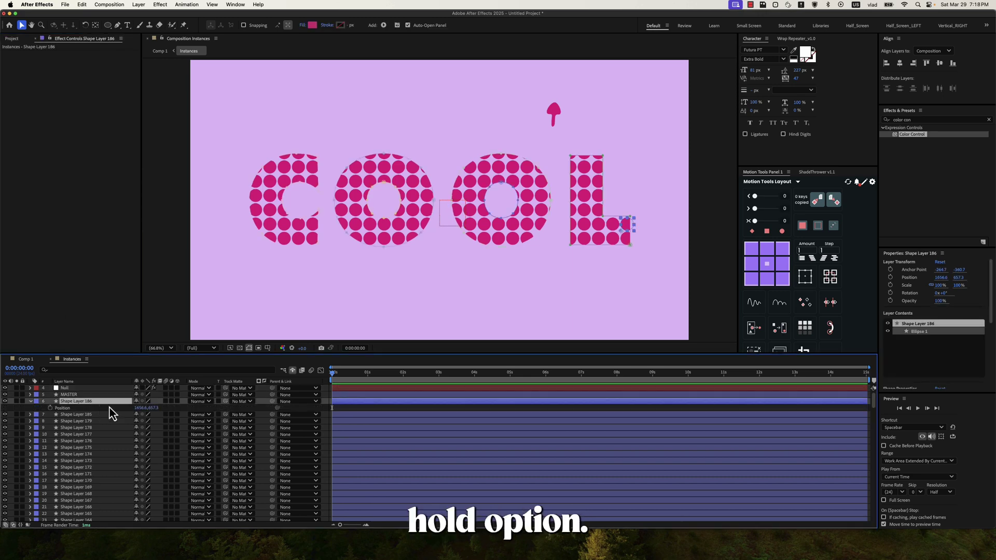
pyautogui.keyDown('alt'); pyautogui.click(50, 409); pyautogui.keyUp('alt')
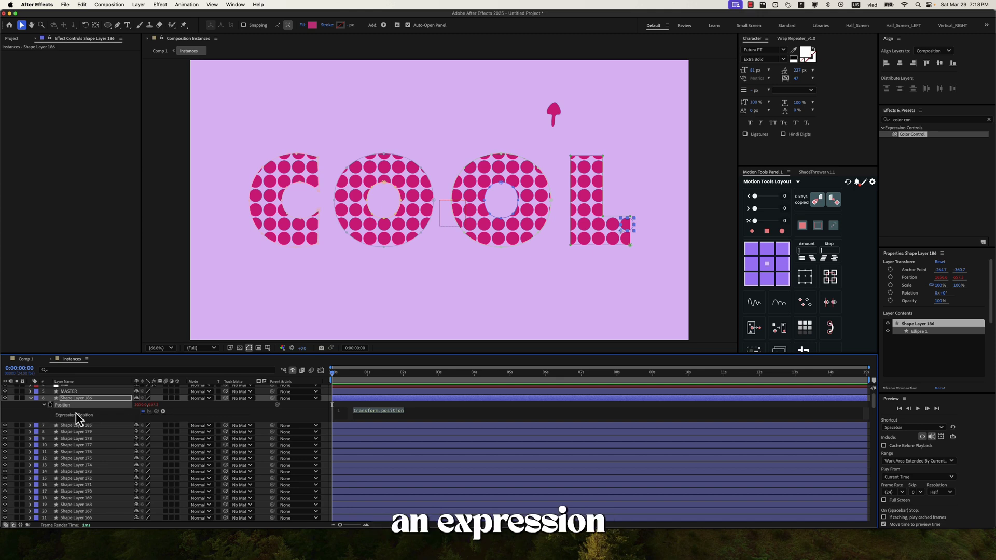
pyautogui.press('super+v')
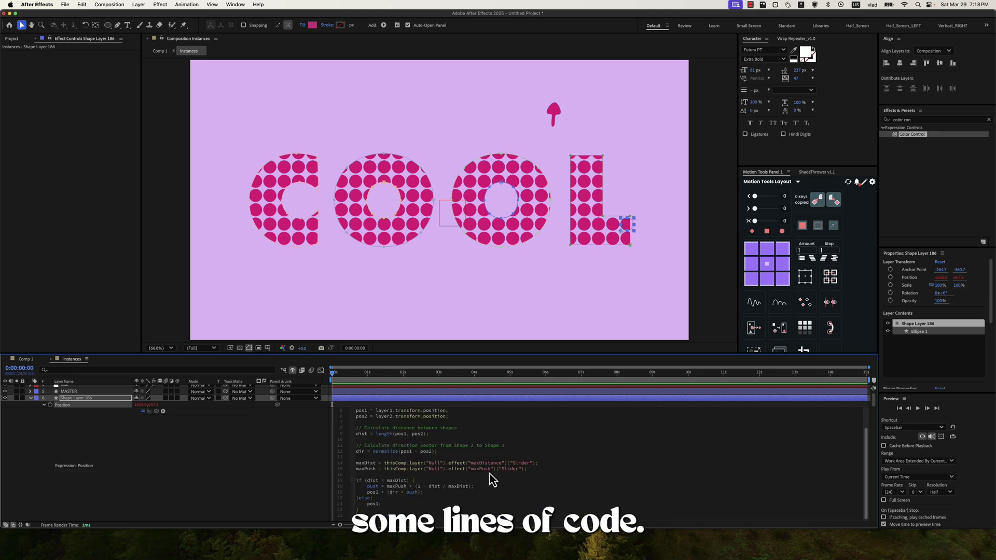
# Review the position expression's layer references, position variables, and the length and normalize calculations for distance and direction
pyautogui.scroll(2, 480, 456)
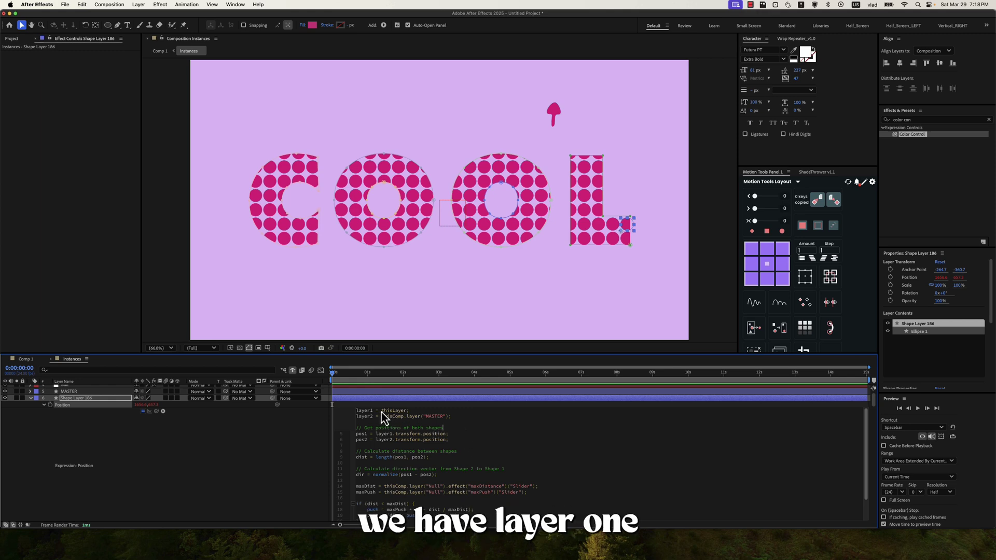
pyautogui.moveTo(382, 411); pyautogui.dragTo(405, 411)
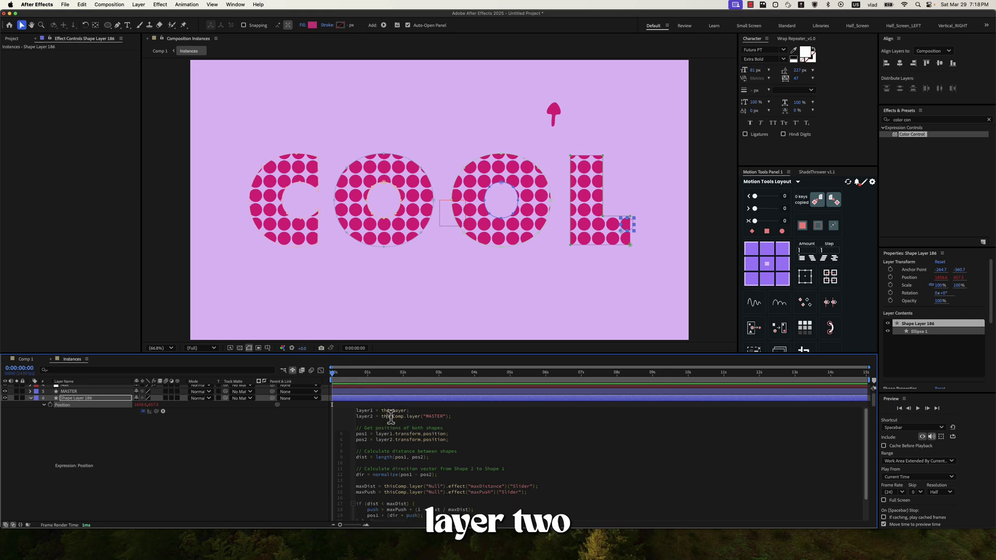
pyautogui.doubleClick(438, 417)
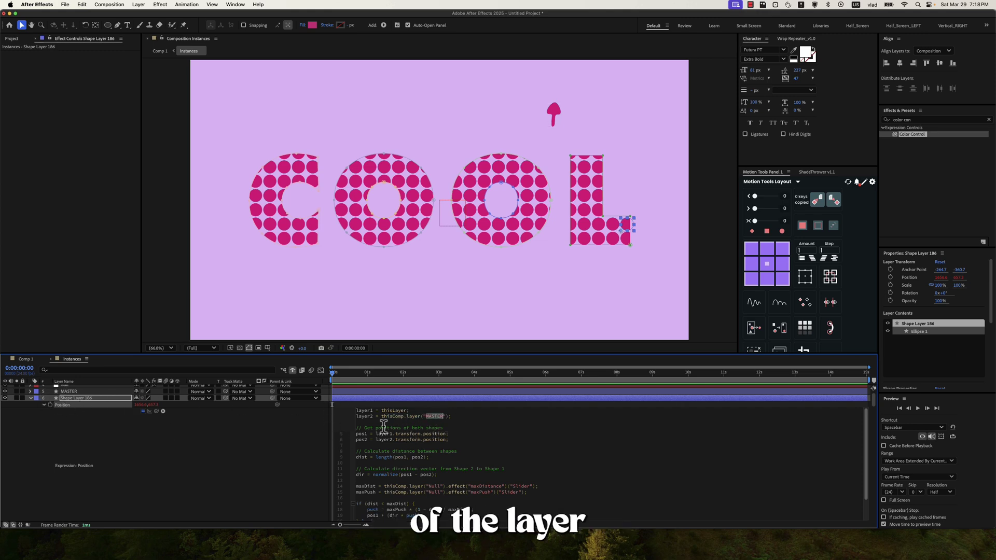
pyautogui.doubleClick(433, 417)
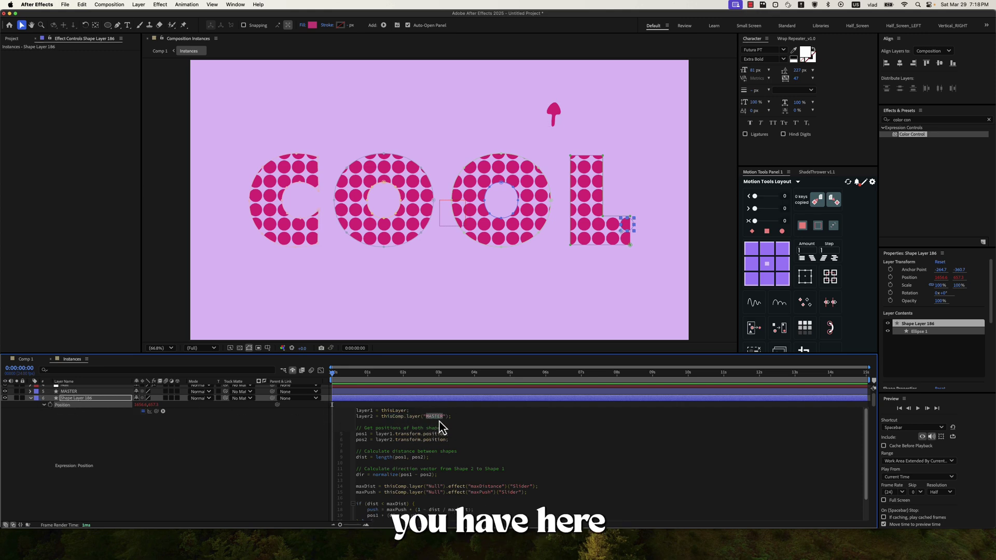
pyautogui.click(427, 440)
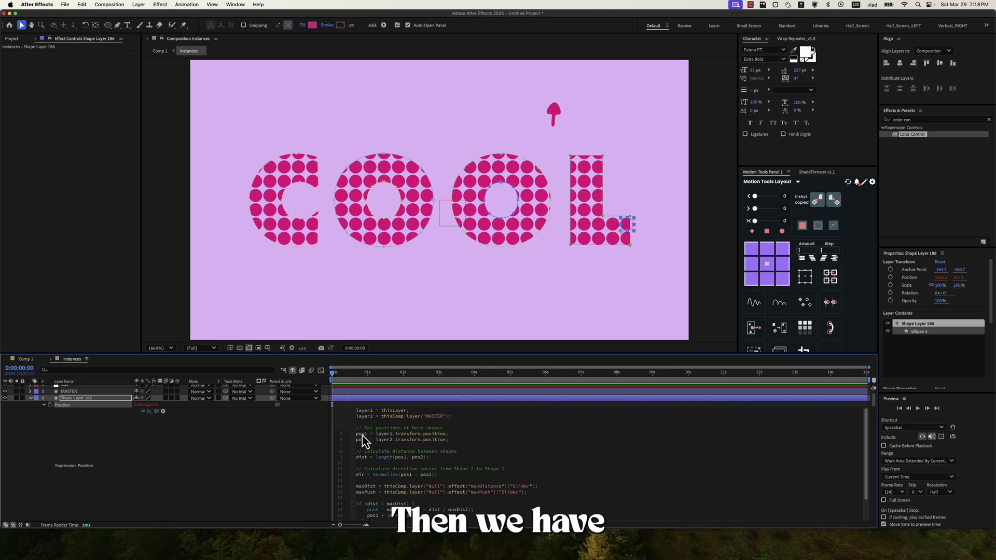
pyautogui.moveTo(358, 434); pyautogui.dragTo(451, 439)
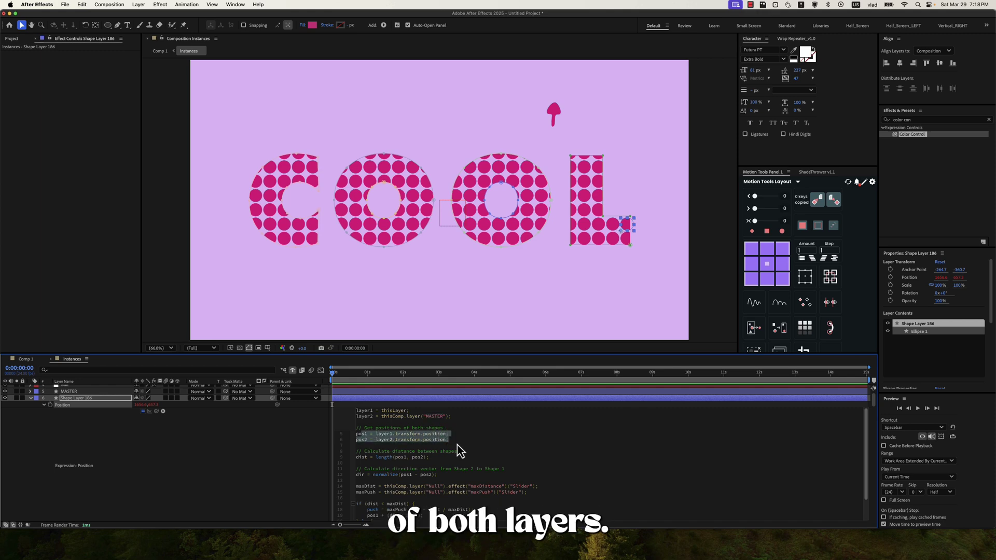
pyautogui.scroll(-2, 460, 450)
pyautogui.click(393, 440)
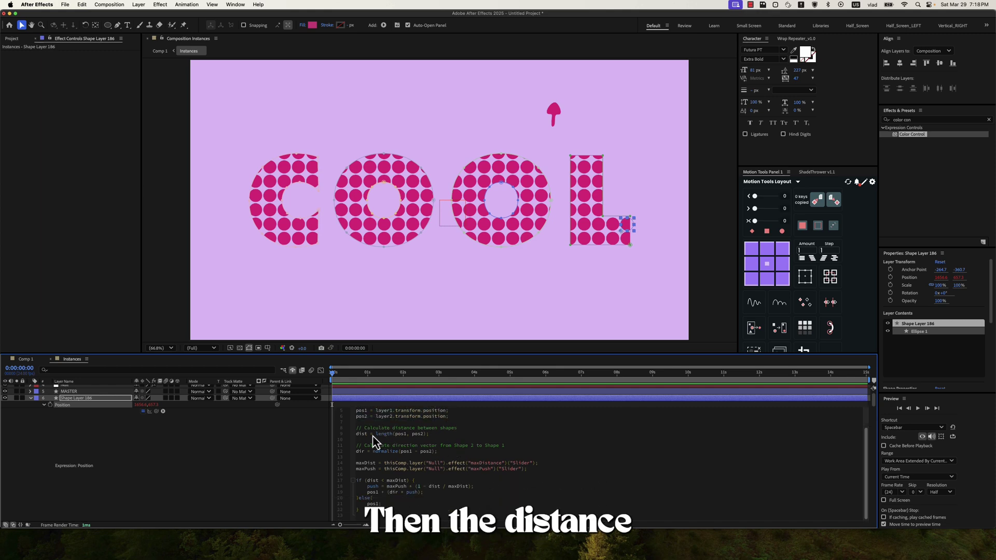
pyautogui.moveTo(369, 434); pyautogui.dragTo(438, 438)
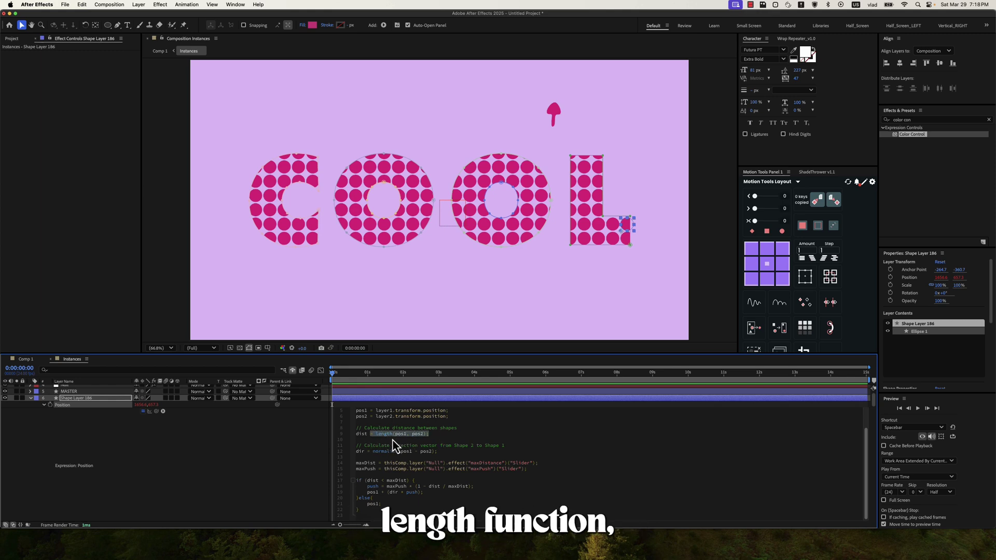
pyautogui.click(412, 445)
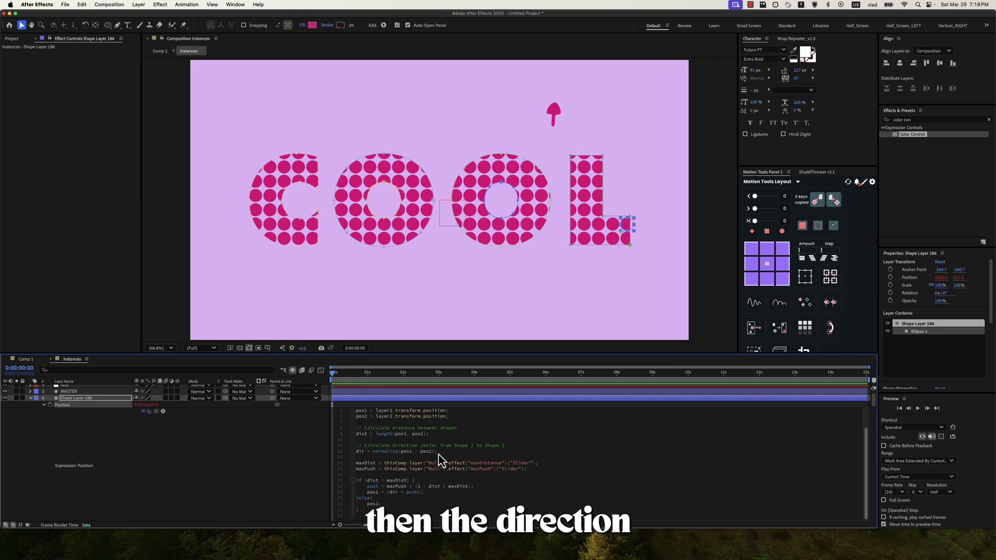
pyautogui.moveTo(438, 452); pyautogui.dragTo(374, 453)
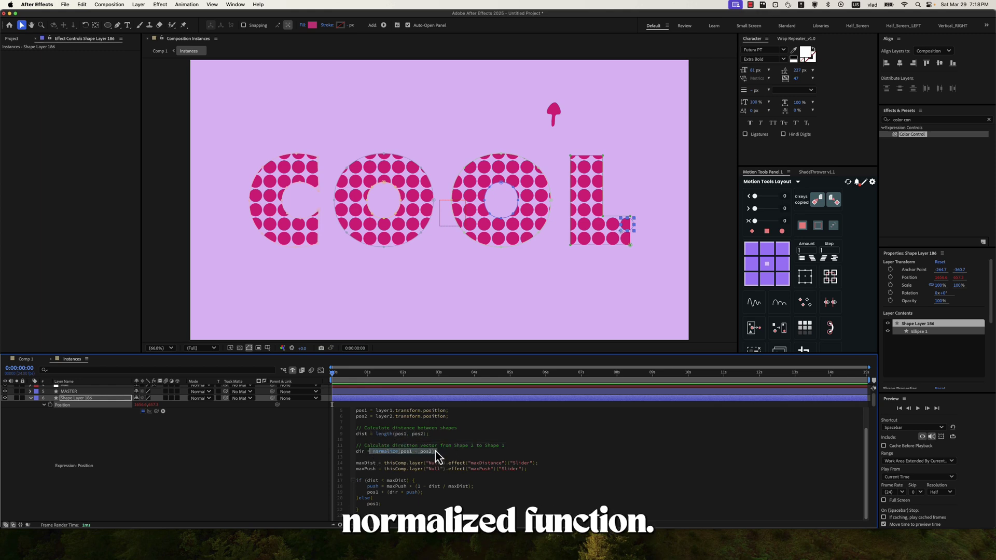
pyautogui.click(393, 474)
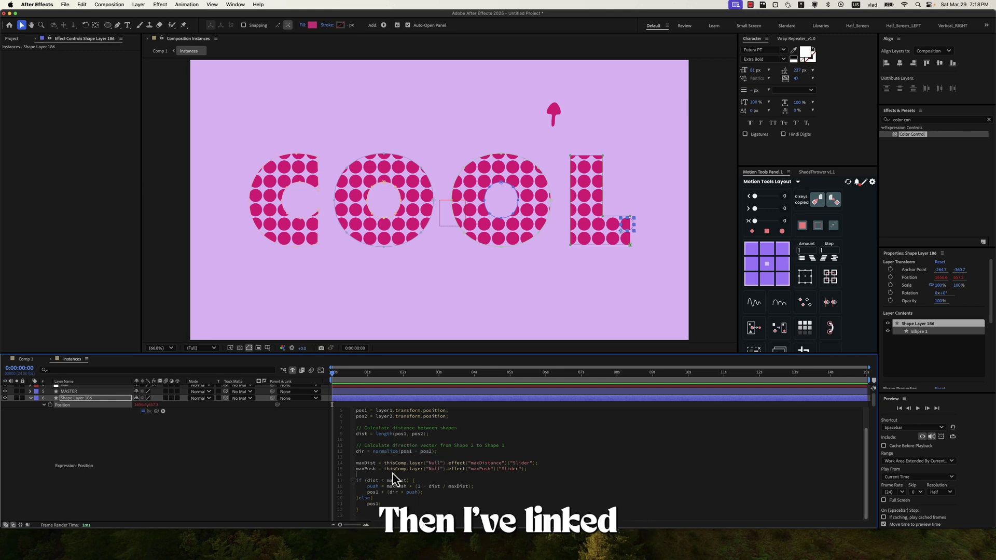
# Examine the expression's maxDist and maxPush slider links and its if/else push condition, and finish editing the expression
pyautogui.doubleClick(367, 464)
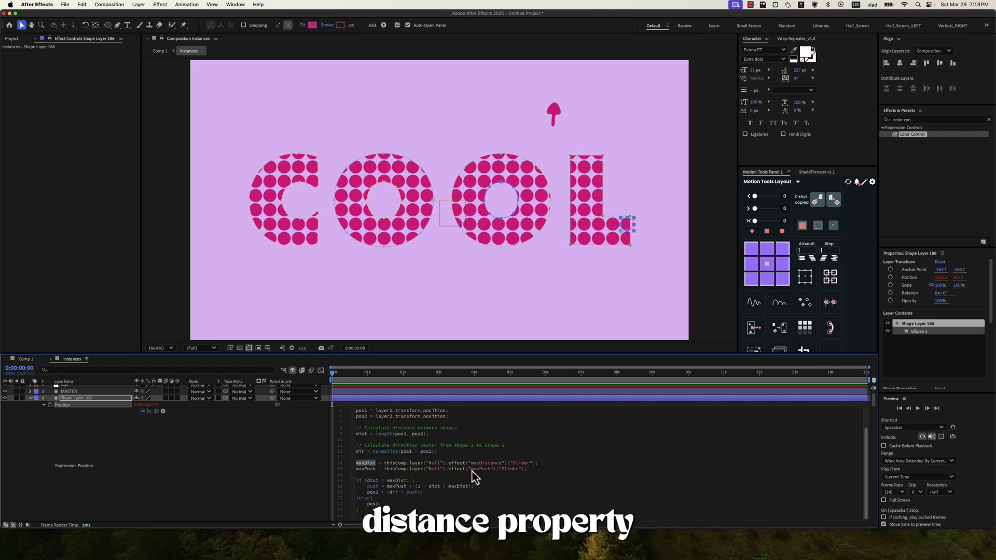
pyautogui.moveTo(471, 464); pyautogui.dragTo(531, 463)
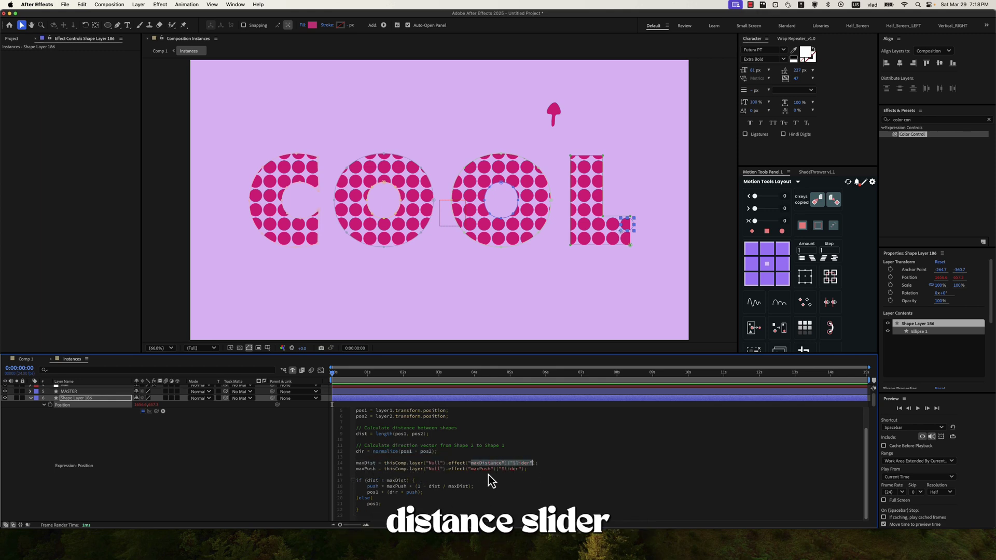
pyautogui.doubleClick(366, 470)
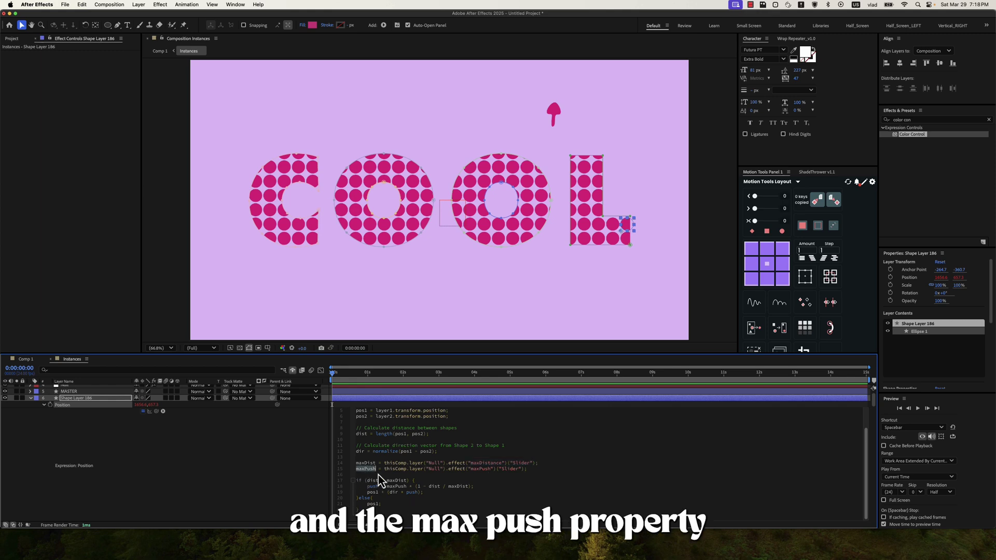
pyautogui.doubleClick(479, 470)
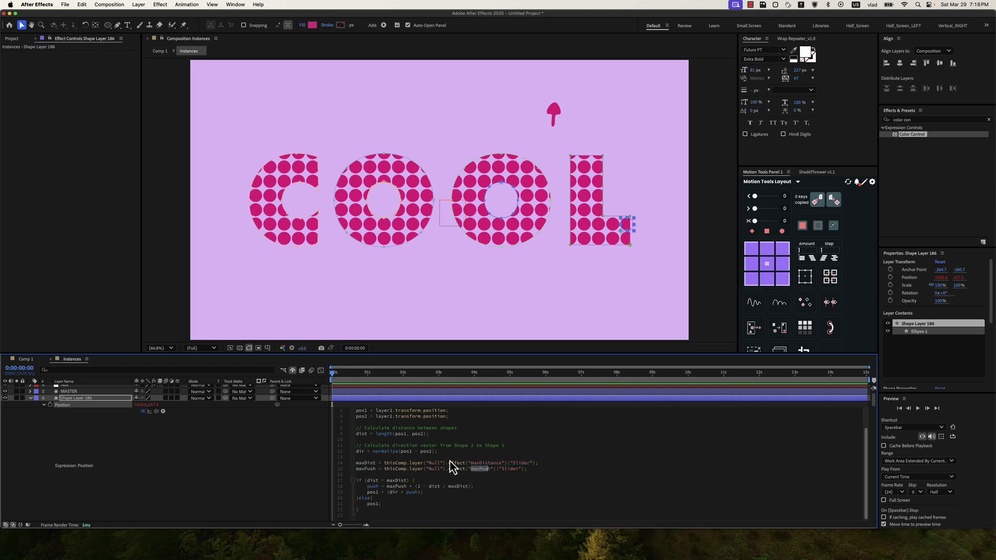
pyautogui.click(418, 469)
pyautogui.moveTo(436, 491); pyautogui.dragTo(354, 483)
pyautogui.click(436, 493)
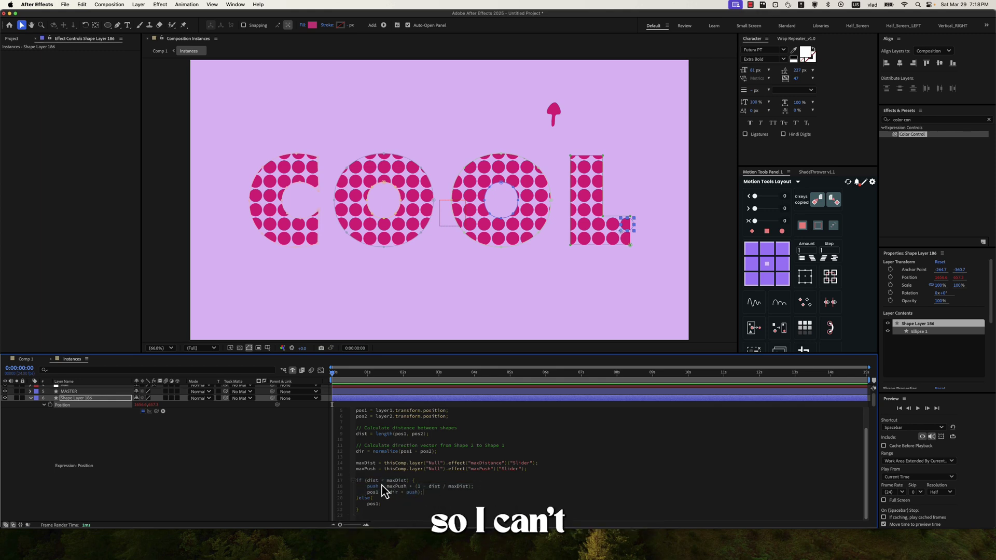
pyautogui.click(296, 465)
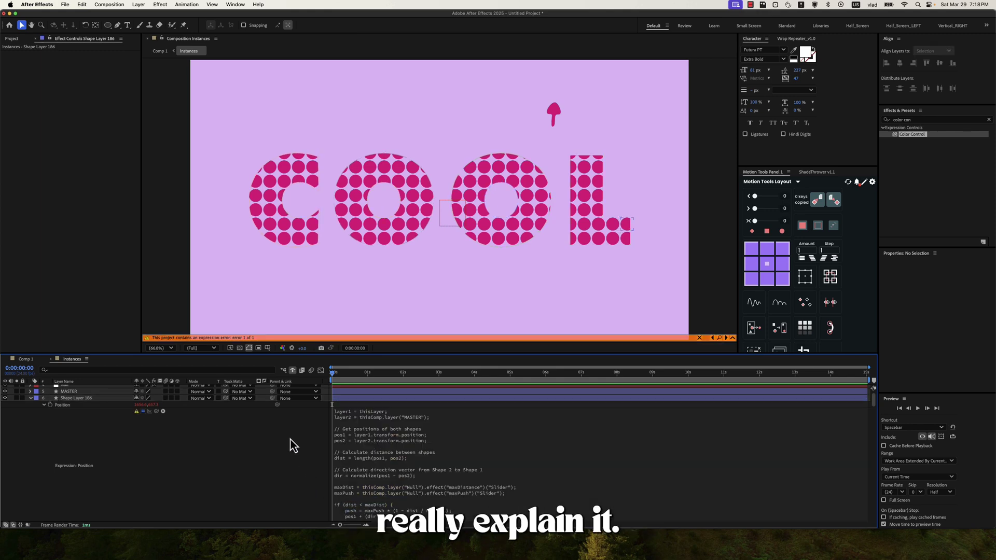
# Inspect the position expression's error and correct the name of the Null layer's first slider effect to maxPush
pyautogui.click(426, 475)
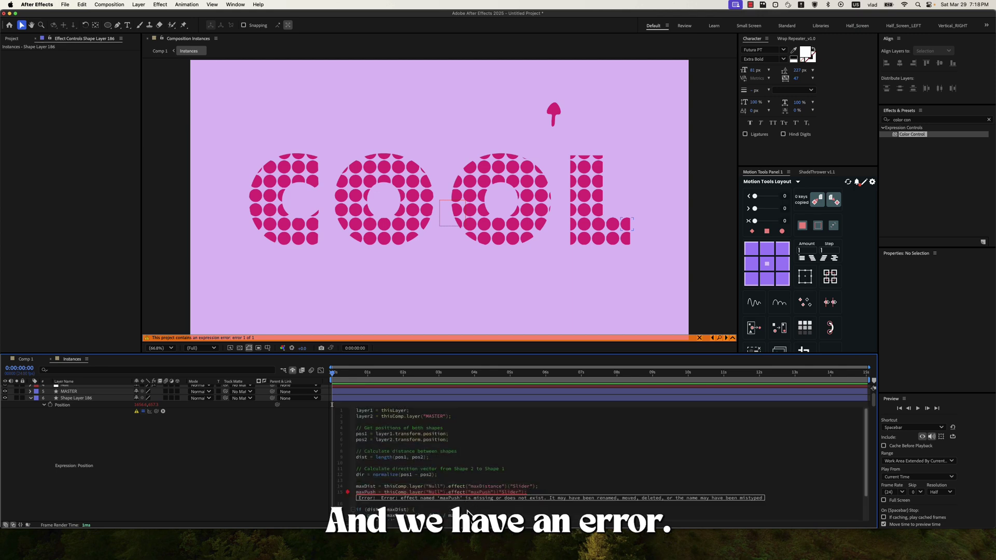
pyautogui.click(301, 457)
pyautogui.click(107, 386)
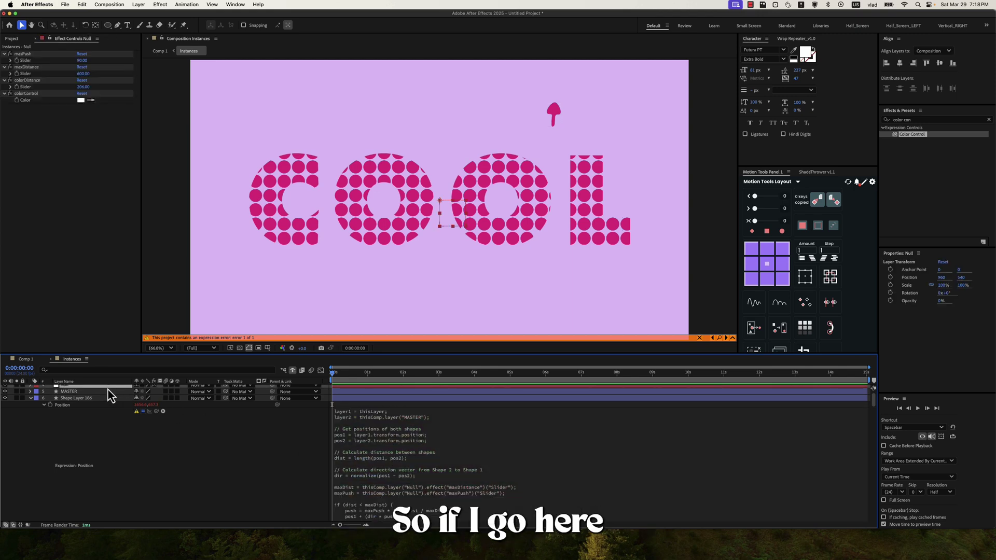
pyautogui.click(52, 55)
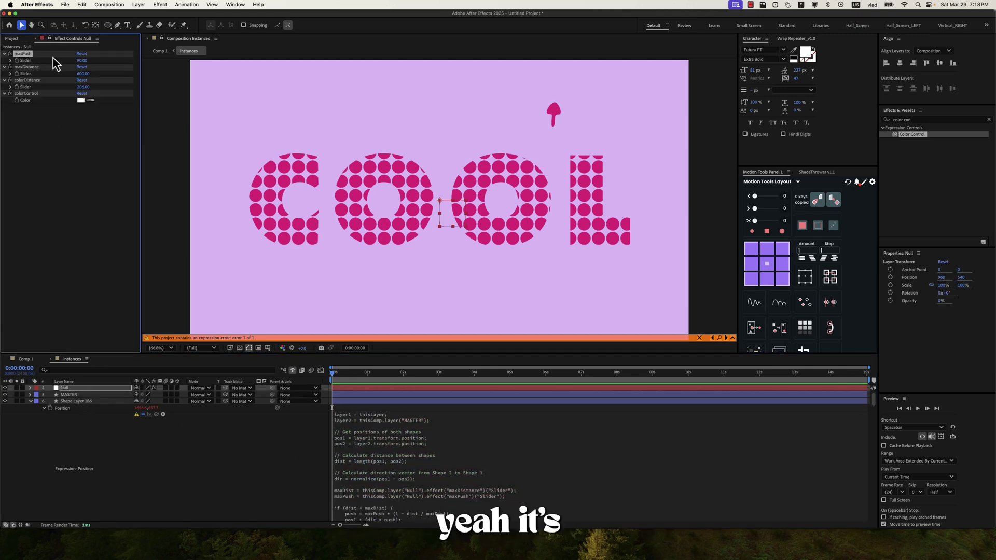
pyautogui.press('Return')
pyautogui.write('x')
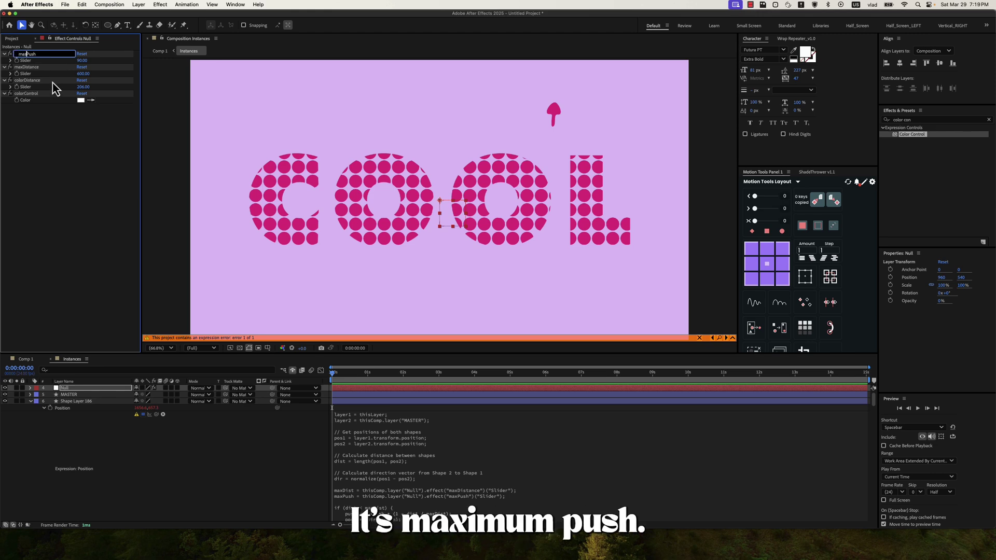
pyautogui.press('Return')
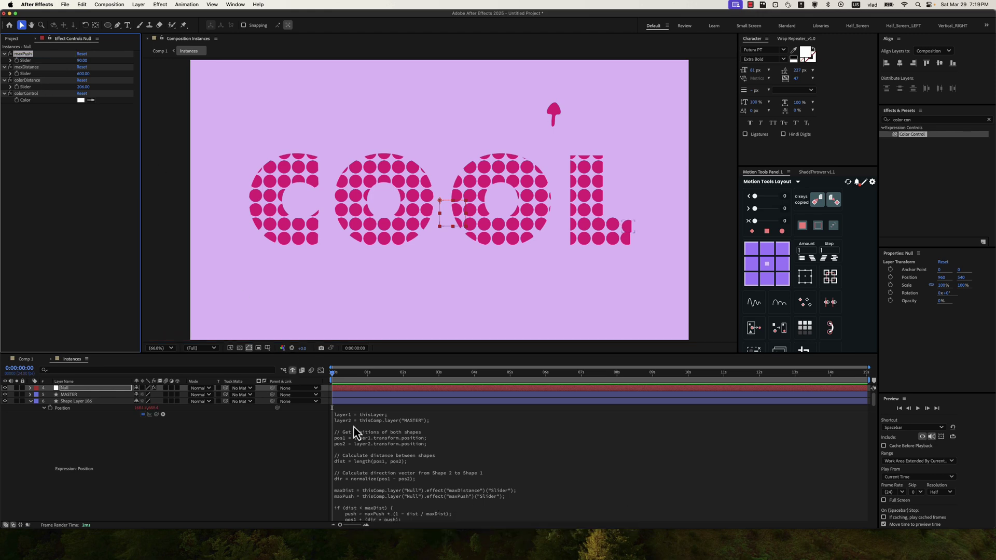
pyautogui.click(76, 415)
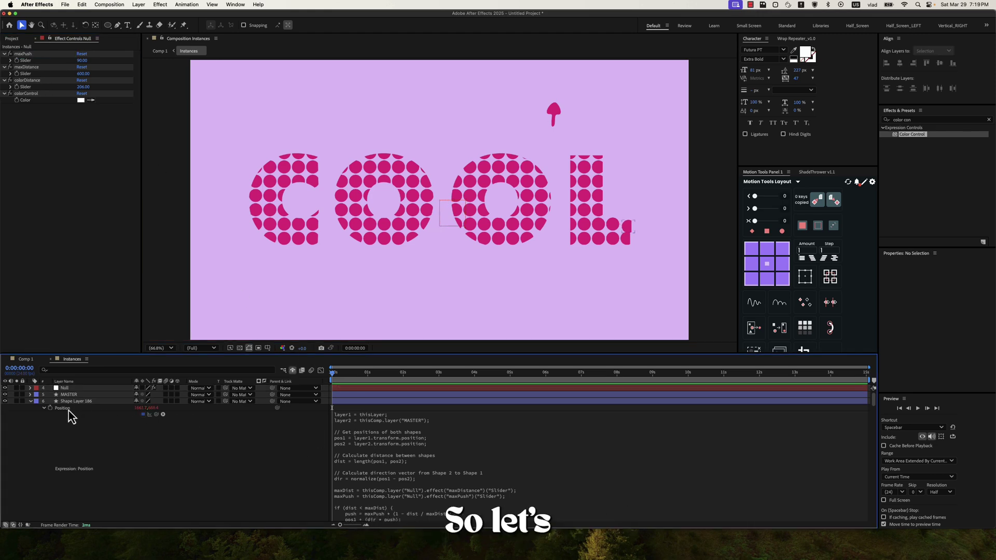
# Copy only the expression from Shape Layer 186's Position property
pyautogui.click(68, 411)
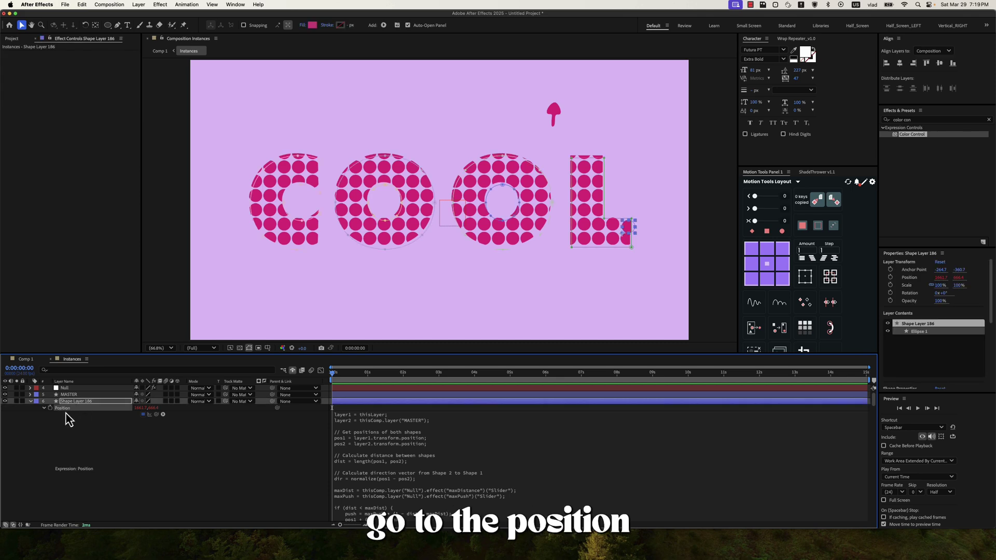
pyautogui.click(82, 5)
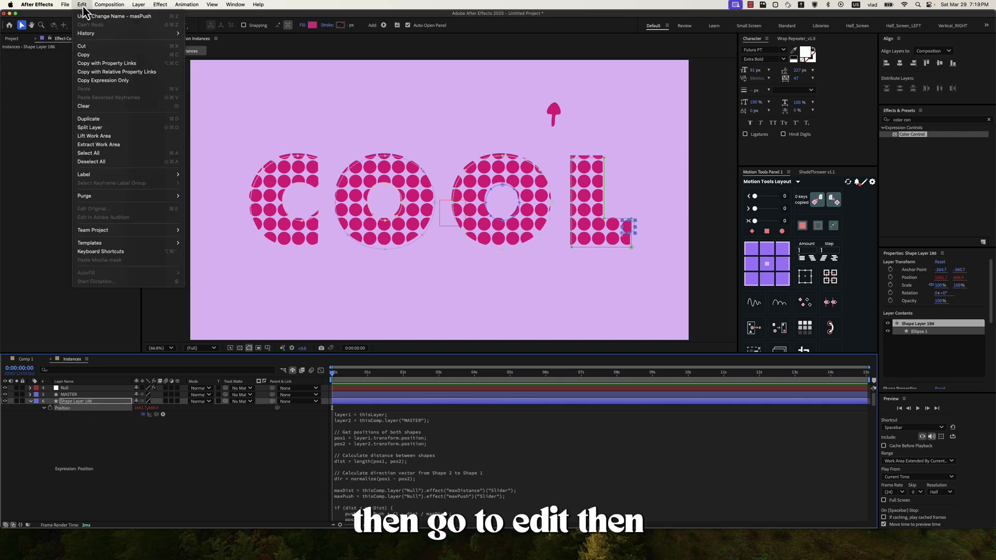
pyautogui.click(116, 80)
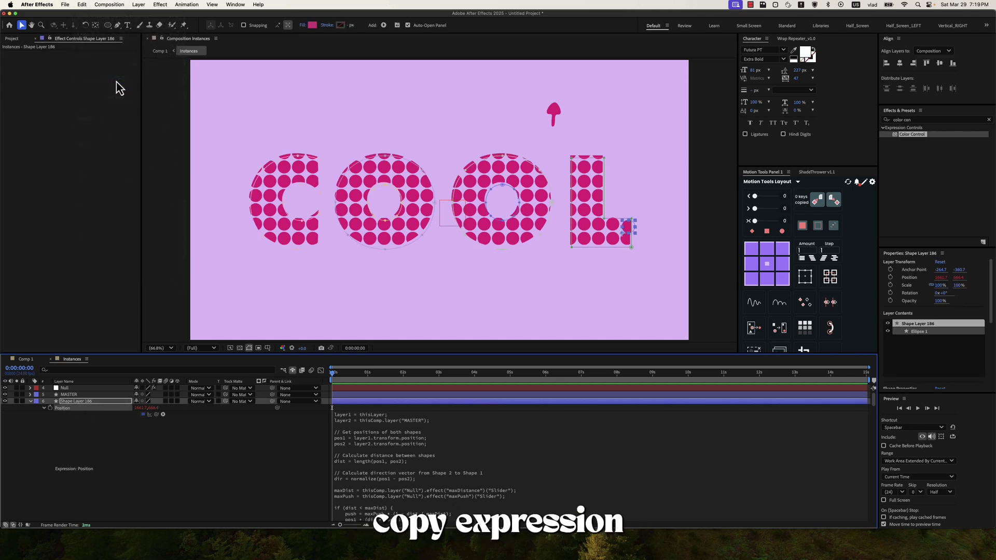
# Paste the position expression onto all the other circle layers, from Shape Layer 185 down to Shape Layer 4, and deselect them
pyautogui.scroll(-4, 99, 424)
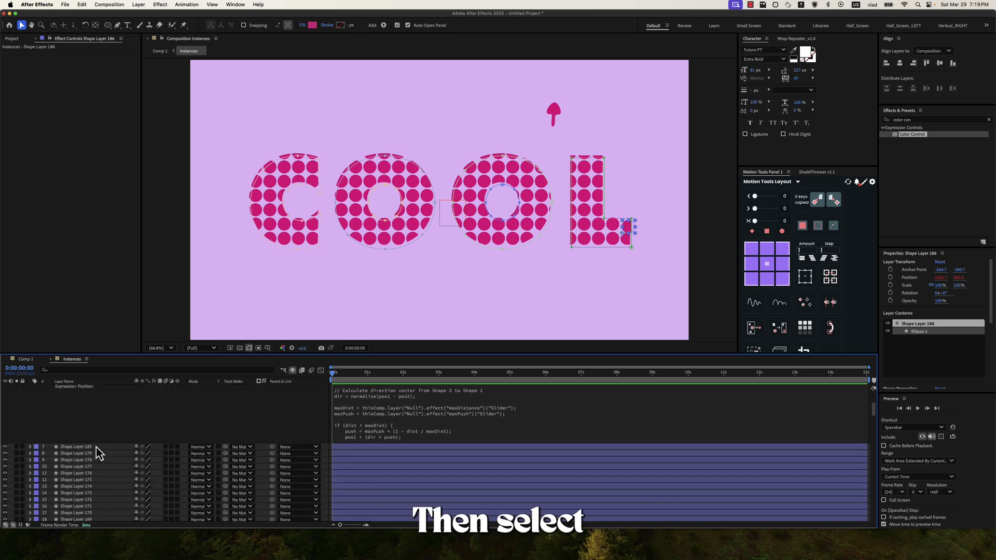
pyautogui.click(96, 447)
pyautogui.scroll(-20, 107, 452)
pyautogui.scroll(-5, 107, 470)
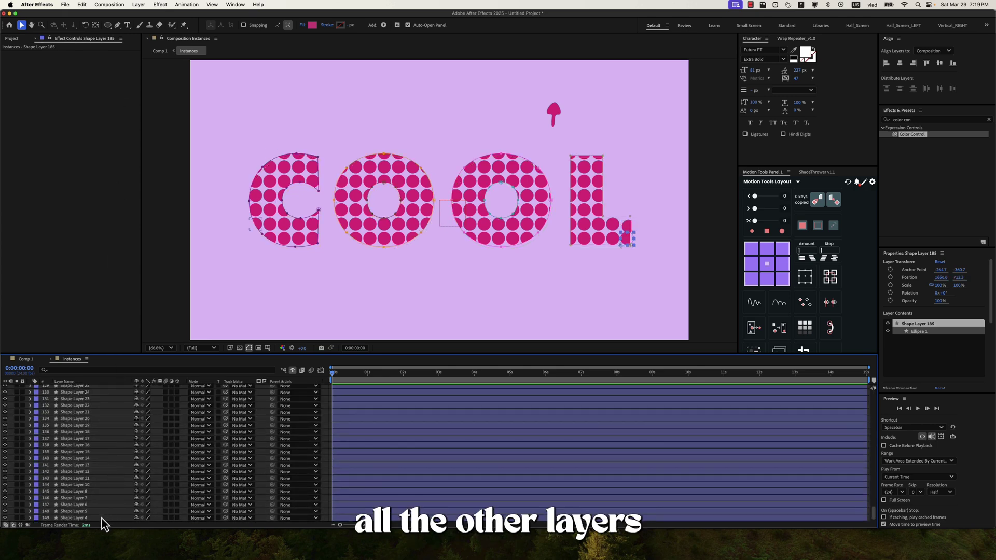
pyautogui.keyDown('shift'); pyautogui.click(102, 518); pyautogui.keyUp('shift')
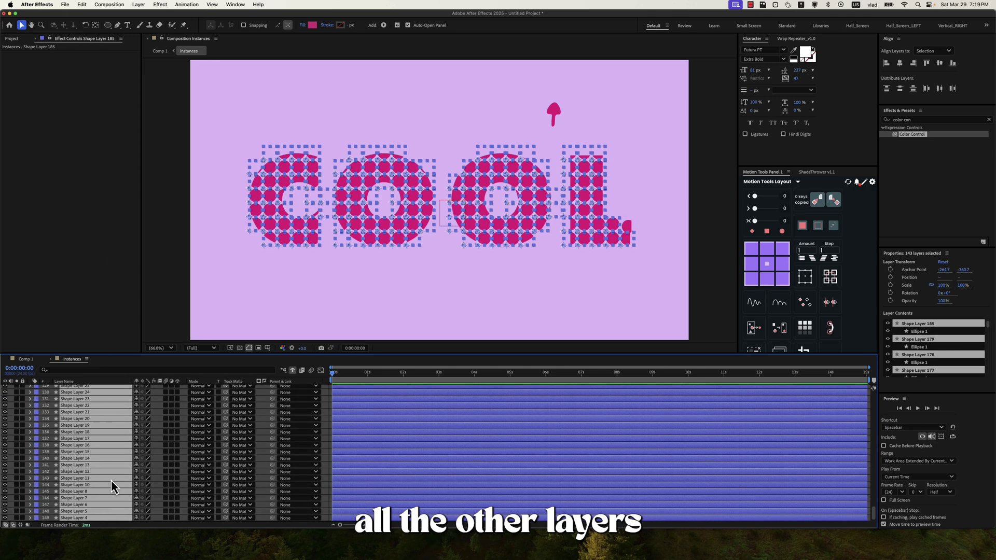
pyautogui.click(82, 10)
pyautogui.click(104, 92)
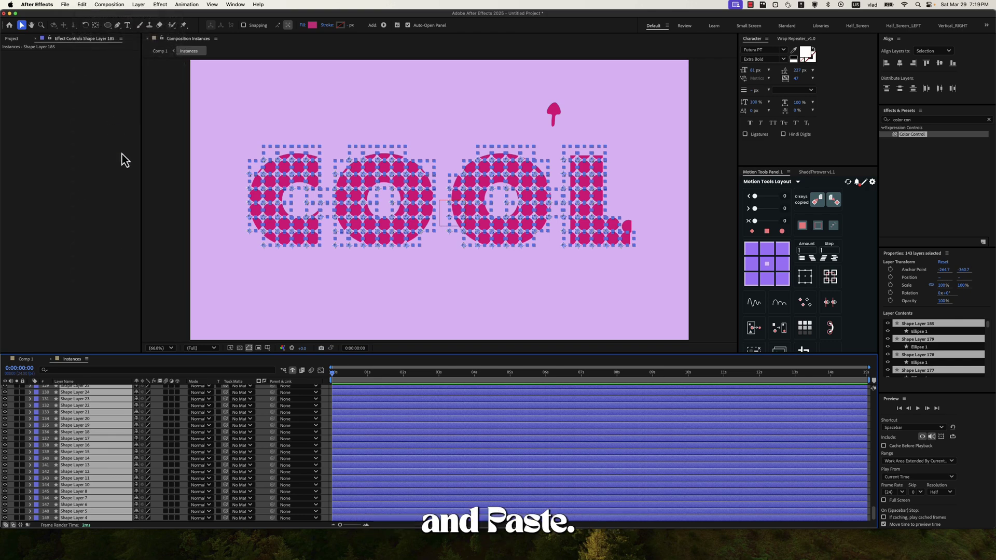
pyautogui.press('F2')
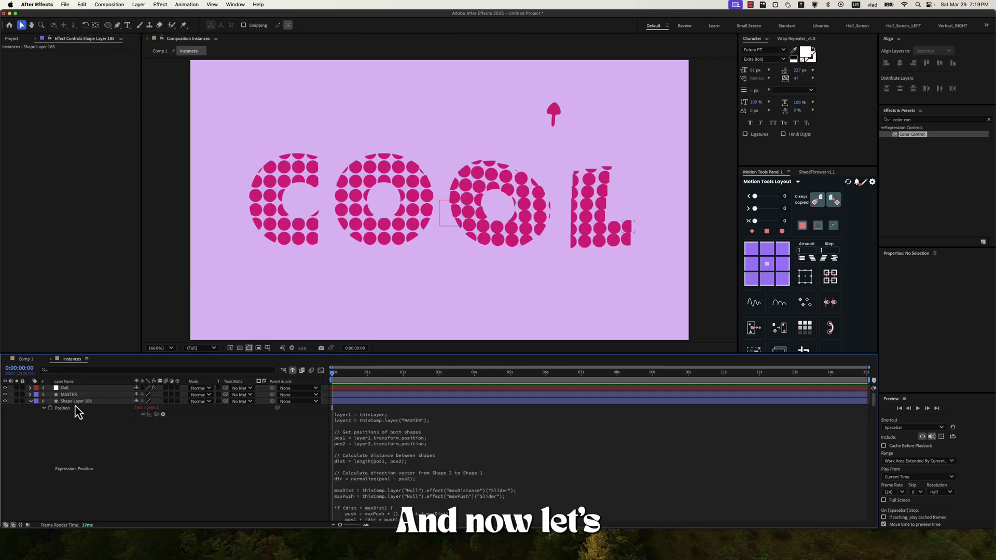
# Collapse Shape Layer 186's properties and set the MASTER shape's fill colour to black (000000)
pyautogui.click(34, 402)
pyautogui.click(29, 404)
pyautogui.click(31, 402)
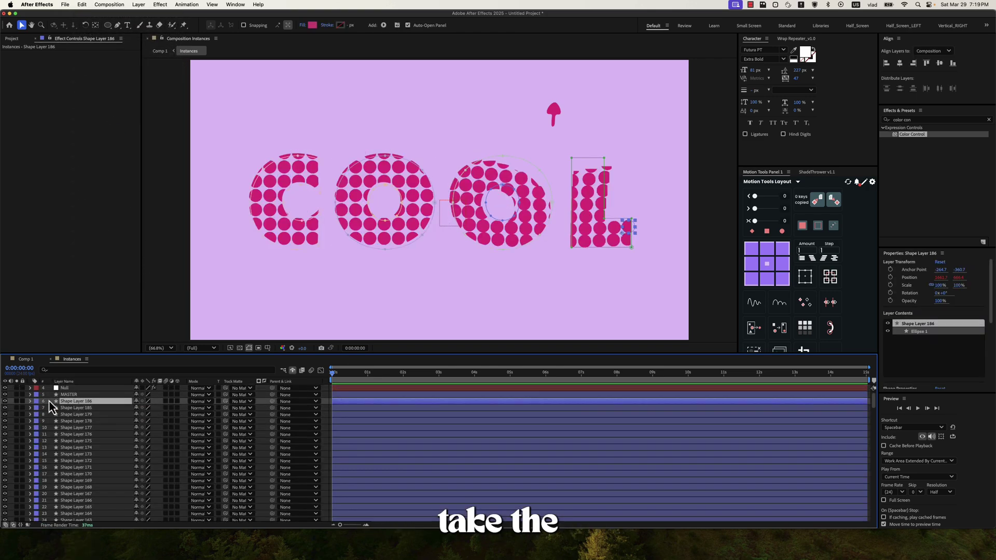
pyautogui.click(83, 395)
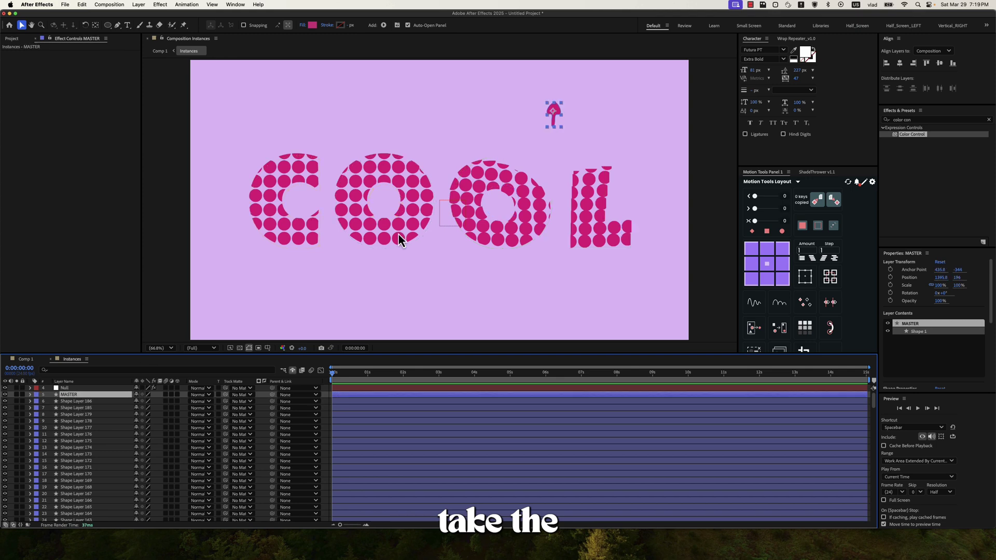
pyautogui.click(311, 26)
pyautogui.moveTo(662, 138); pyautogui.dragTo(608, 200)
pyautogui.click(776, 103)
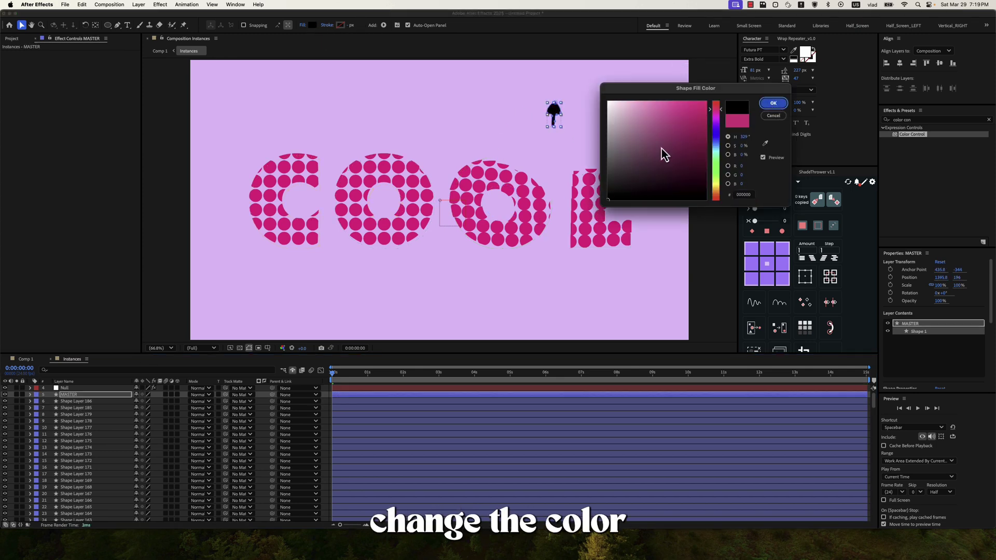
pyautogui.press('Return')
# Rotate MASTER to about -146° and move it between the second O and the L
pyautogui.press('r')
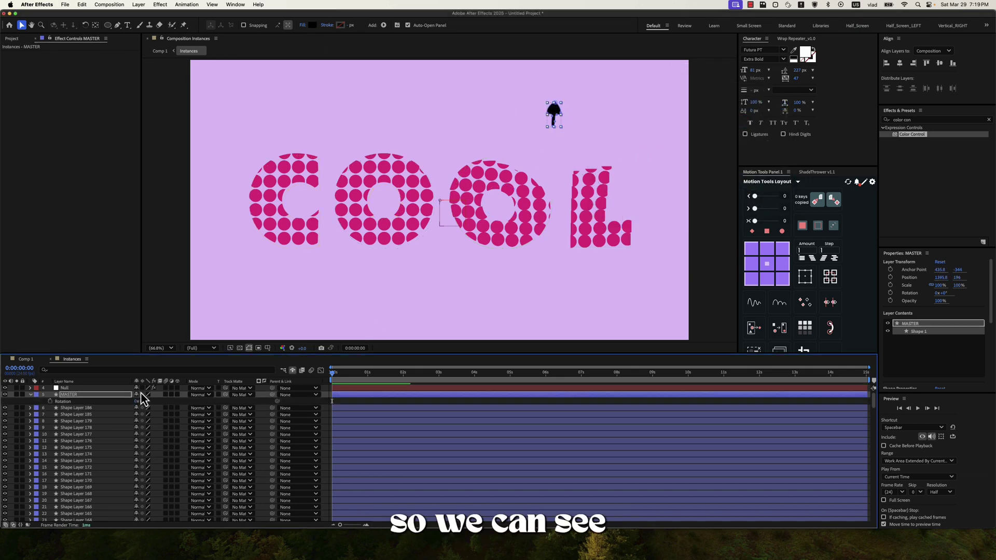
pyautogui.moveTo(141, 401); pyautogui.dragTo(91, 406)
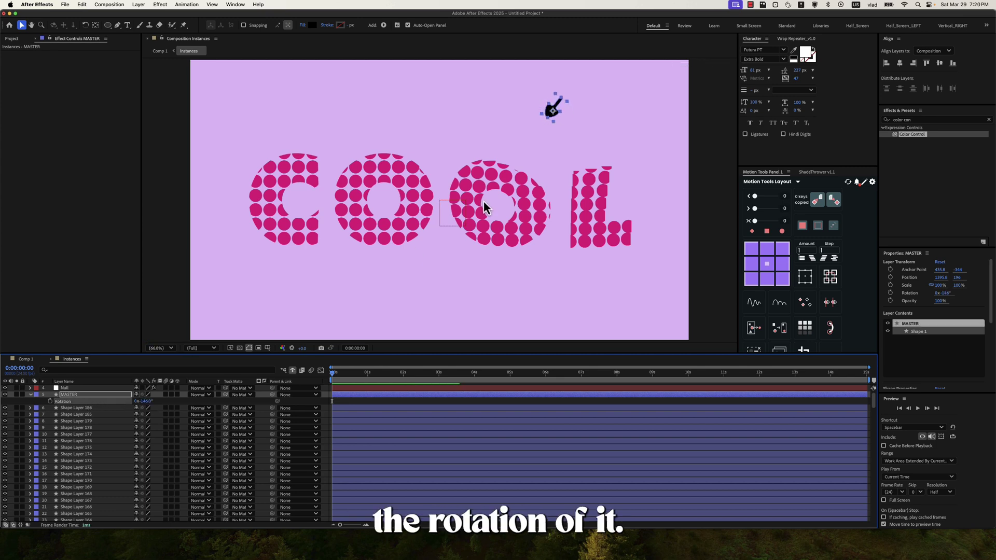
pyautogui.moveTo(556, 113); pyautogui.dragTo(543, 183)
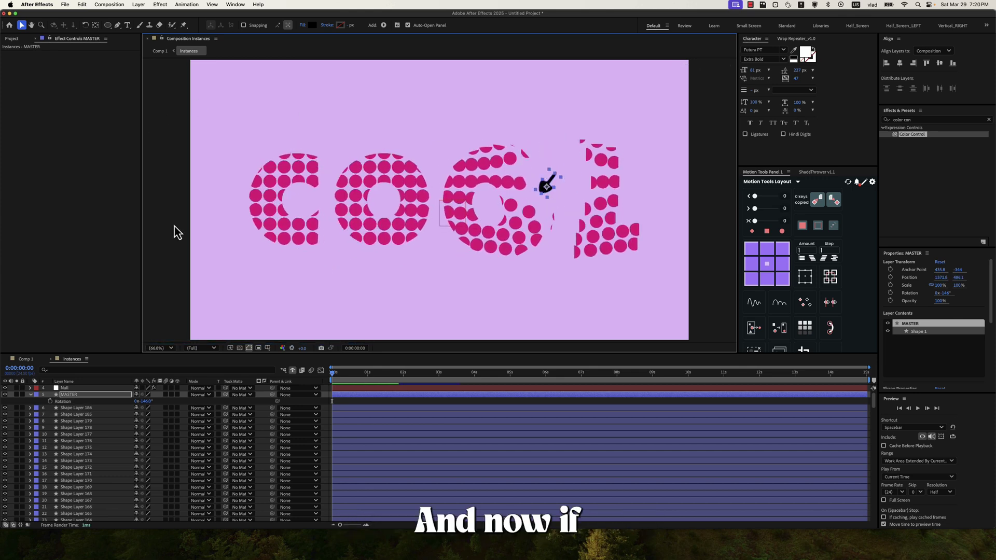
# Try other maxPush and maxDistance slider values on the Null layer, restoring them to 90 and 600
pyautogui.click(94, 389)
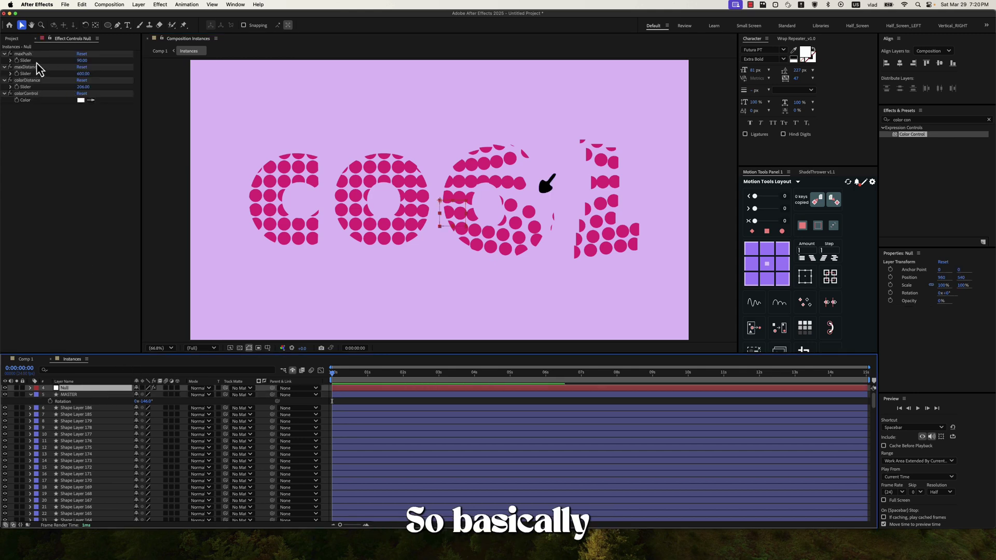
pyautogui.moveTo(83, 60); pyautogui.dragTo(110, 64)
pyautogui.press('super+z')
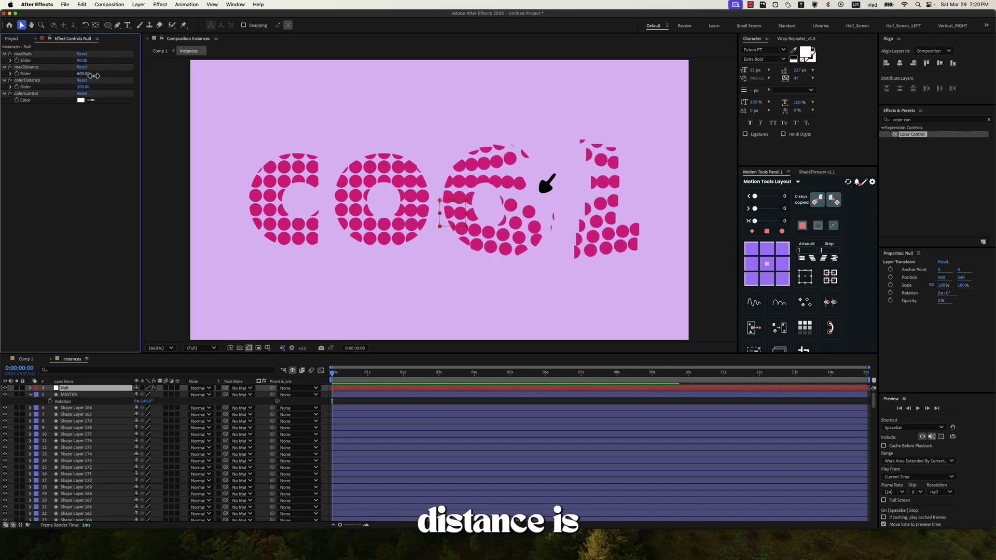
pyautogui.moveTo(83, 74); pyautogui.dragTo(156, 94)
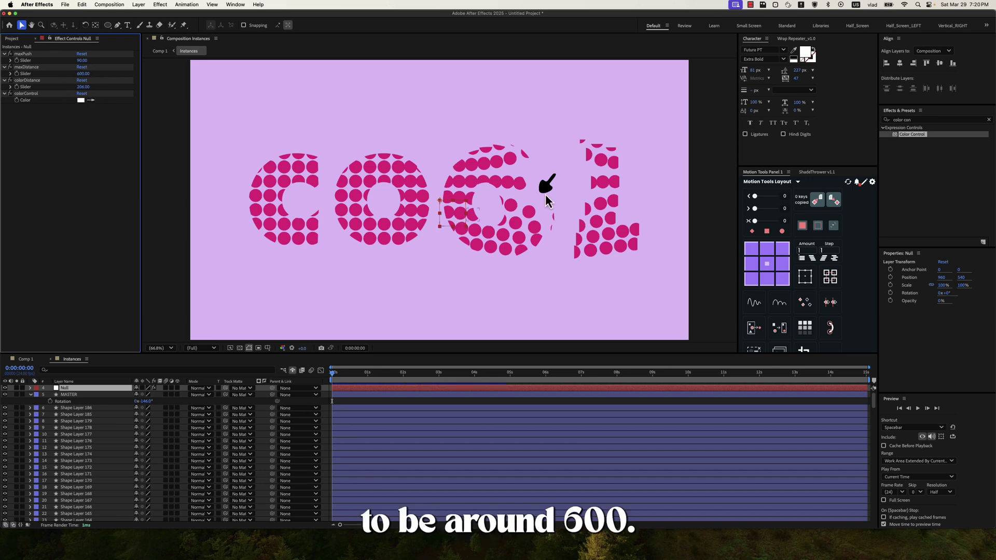
# Move the MASTER arrow up above the letter L
pyautogui.click(546, 195)
pyautogui.moveTo(536, 192); pyautogui.dragTo(584, 119)
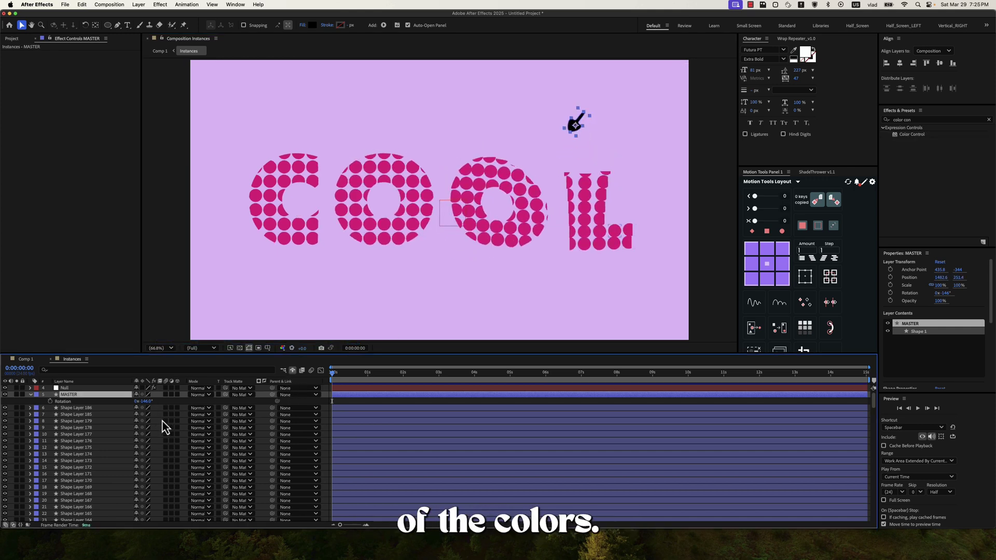
# Find the Fill effect and apply it to Shape Layer 186
pyautogui.click(103, 407)
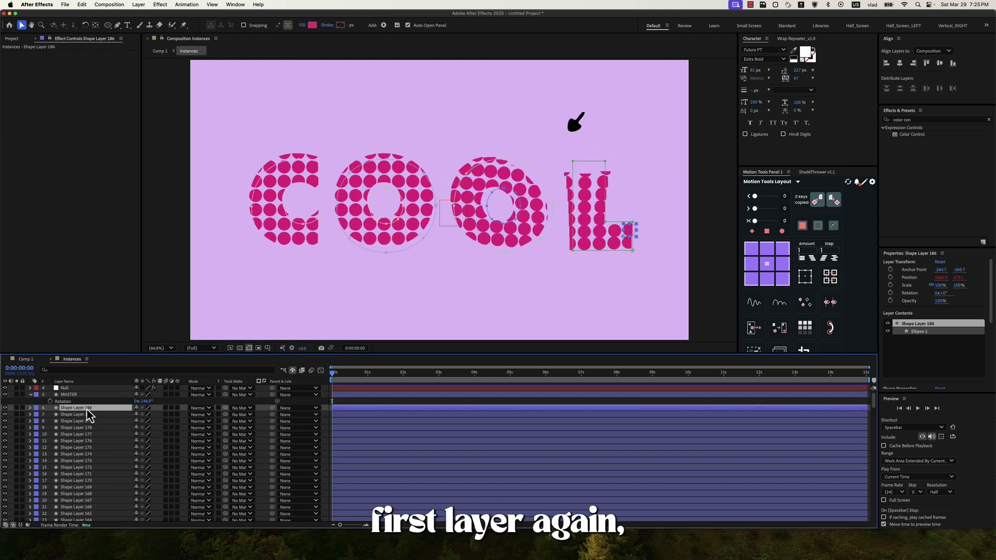
pyautogui.click(939, 120)
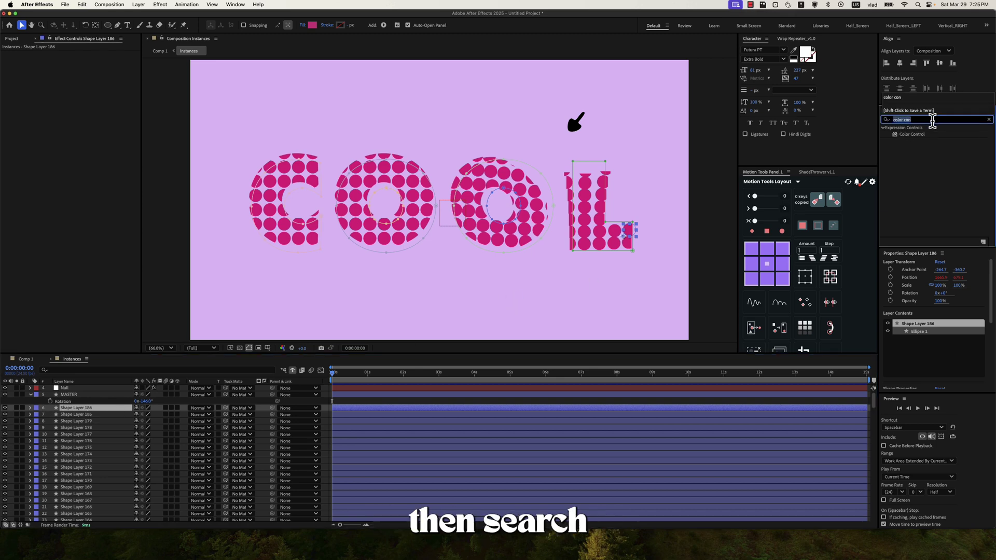
pyautogui.write('fill')
pyautogui.moveTo(917, 182); pyautogui.dragTo(75, 147)
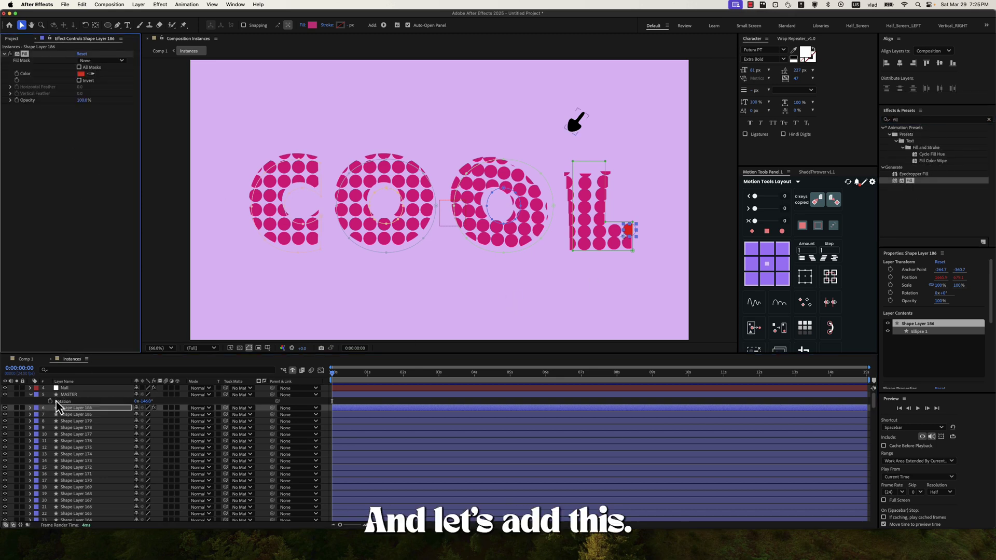
# Add an expression to the Fill effect's Color on Shape Layer 186 and paste in the code that colours it by distance from MASTER
pyautogui.click(30, 409)
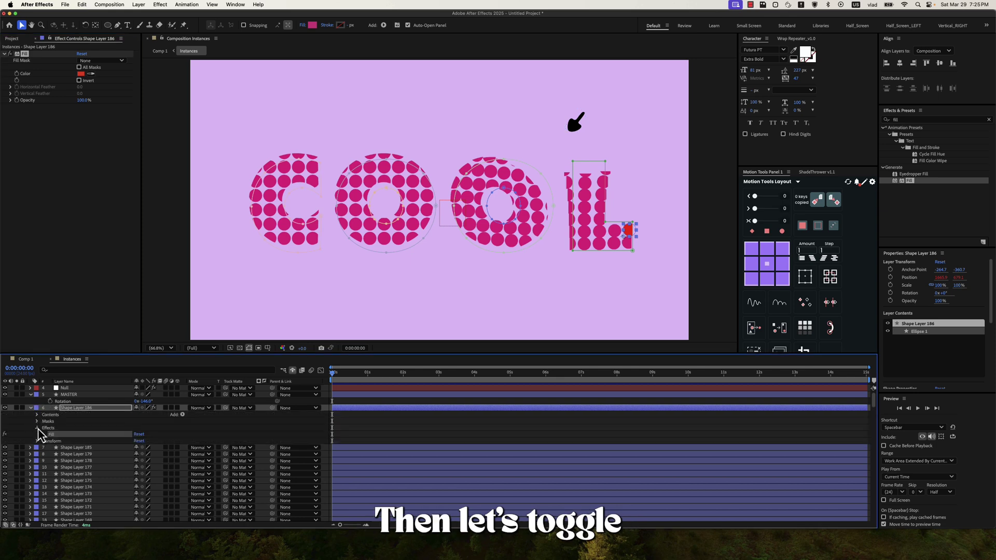
pyautogui.click(44, 435)
pyautogui.click(72, 456)
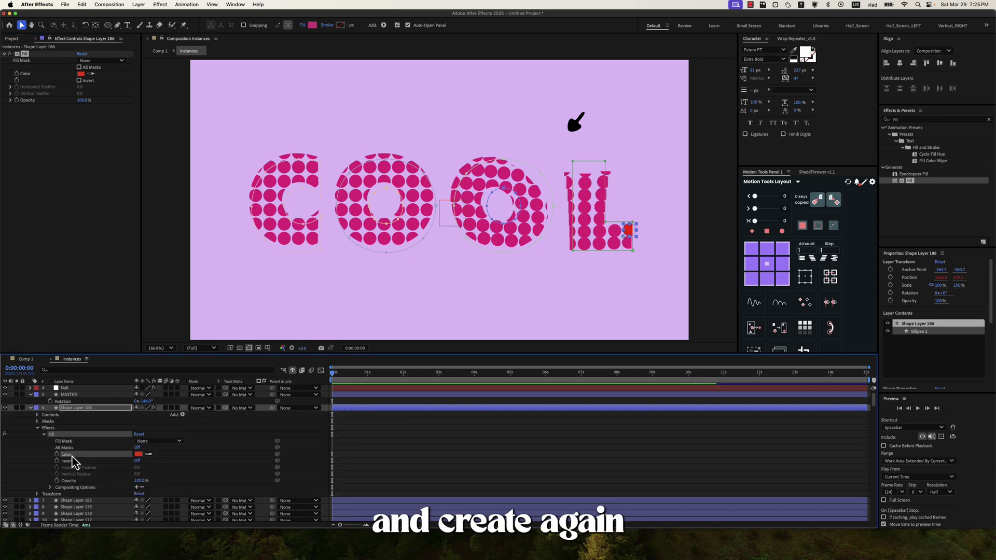
pyautogui.keyDown('alt'); pyautogui.click(57, 455); pyautogui.keyUp('alt')
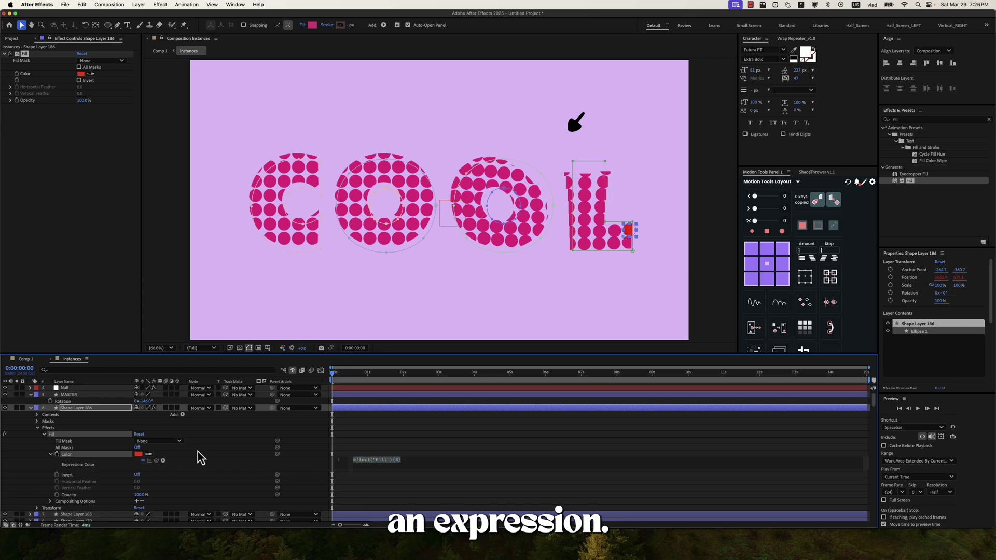
pyautogui.press('super+v')
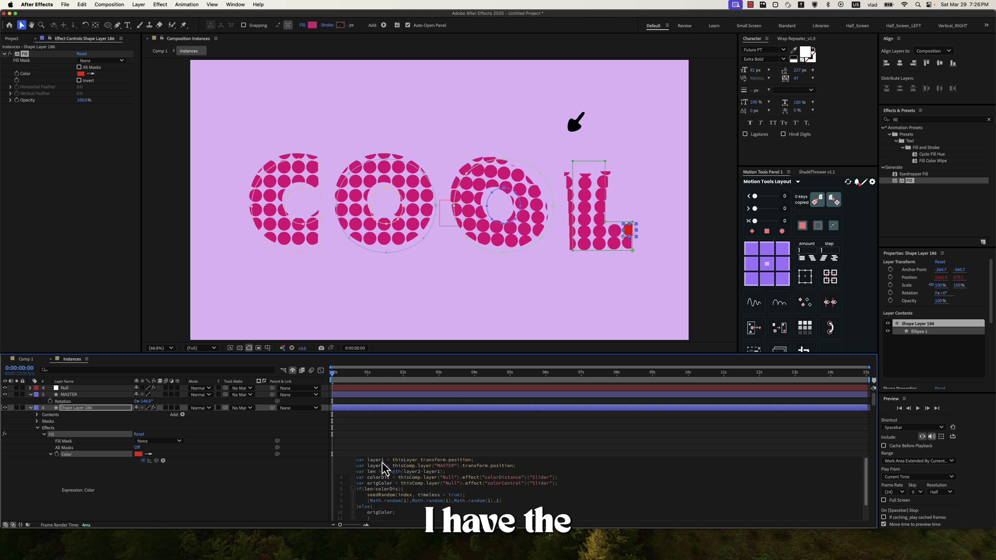
# Review the color expression's layer position variables, the length calculation and the colorDis link to the colorDistance slider
pyautogui.moveTo(379, 461); pyautogui.dragTo(464, 466)
pyautogui.click(468, 479)
pyautogui.moveTo(399, 472); pyautogui.dragTo(429, 475)
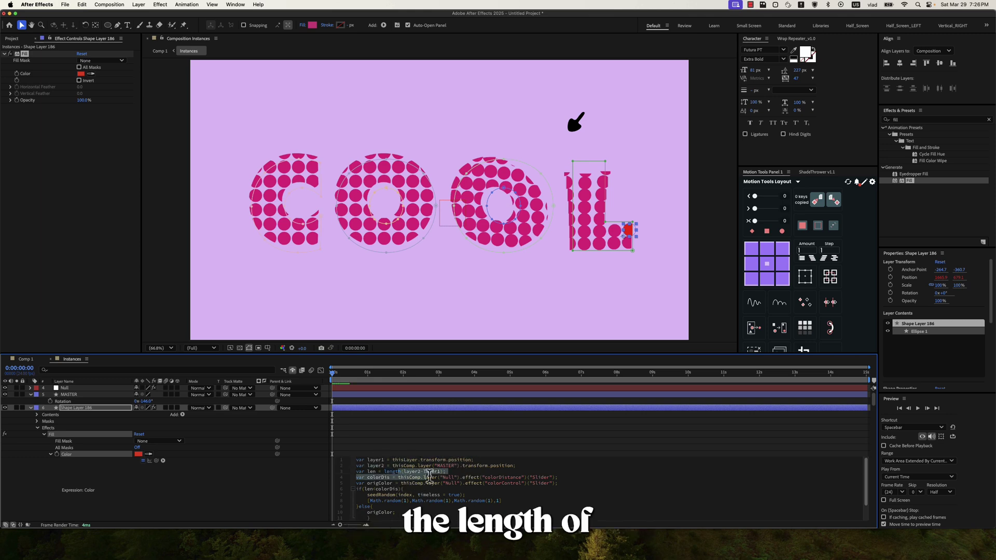
pyautogui.click(434, 489)
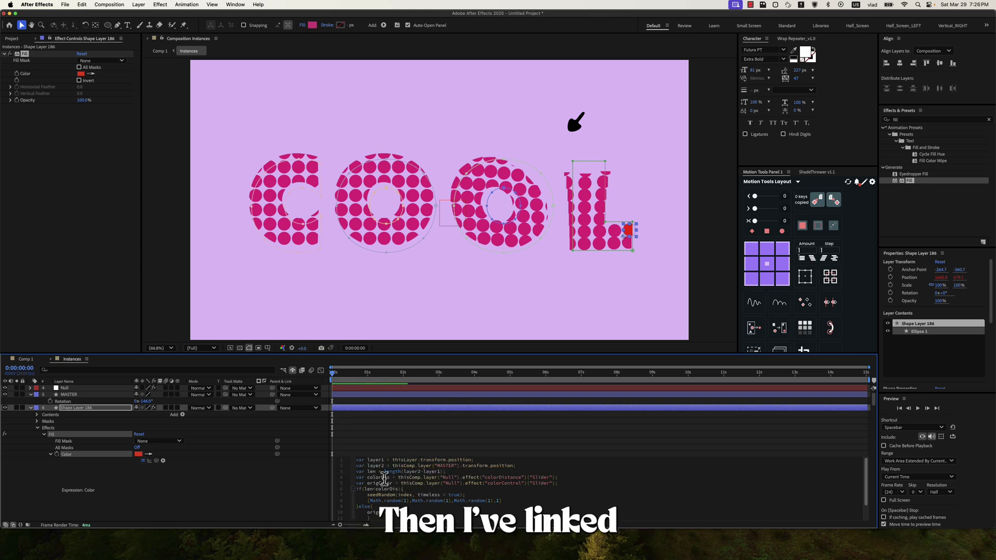
pyautogui.moveTo(489, 478); pyautogui.dragTo(552, 478)
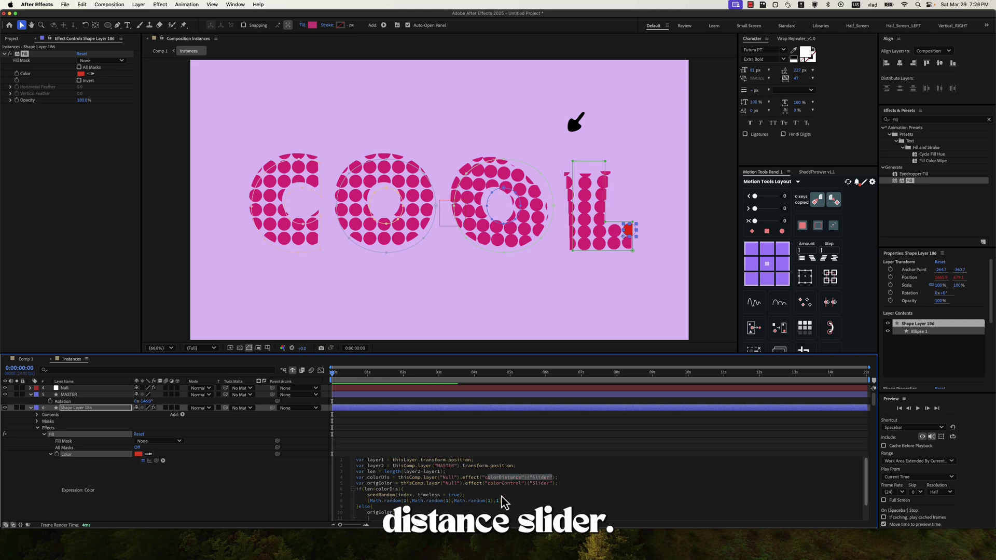
pyautogui.click(429, 488)
# Examine the expression's origColor link to colorControl and its if/else condition choosing between a seeded random colour and origColor
pyautogui.doubleClick(380, 484)
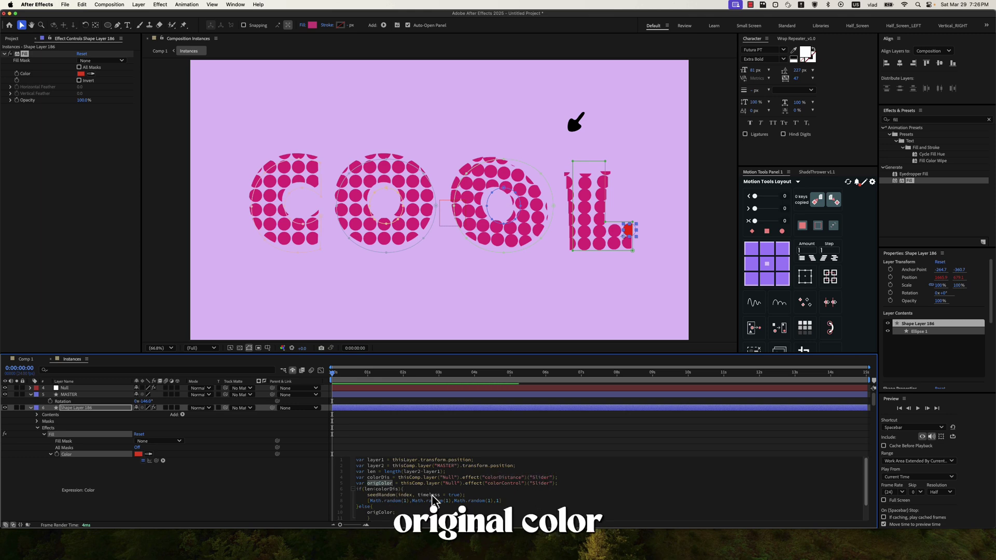
pyautogui.click(475, 493)
pyautogui.moveTo(488, 483); pyautogui.dragTo(527, 483)
pyautogui.click(538, 492)
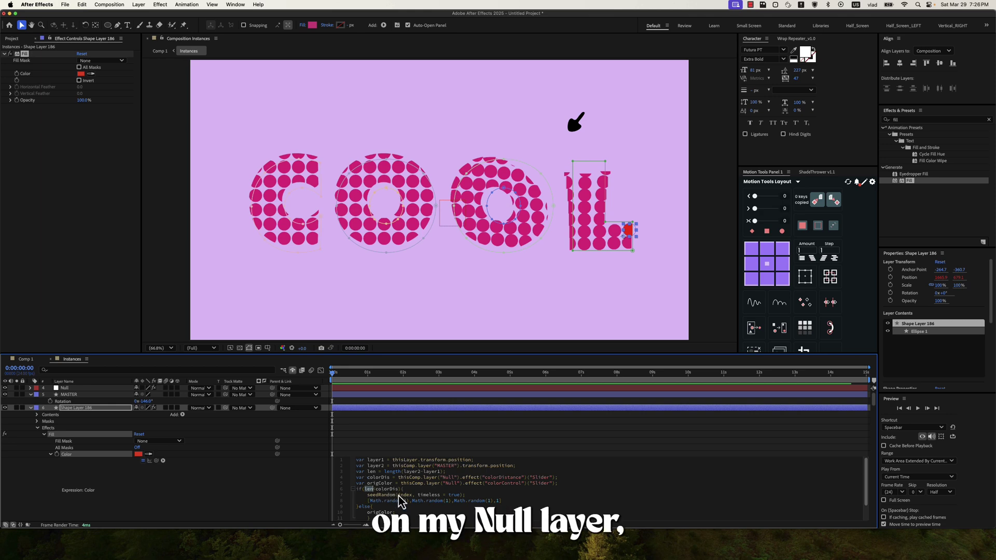
pyautogui.moveTo(466, 495); pyautogui.dragTo(369, 496)
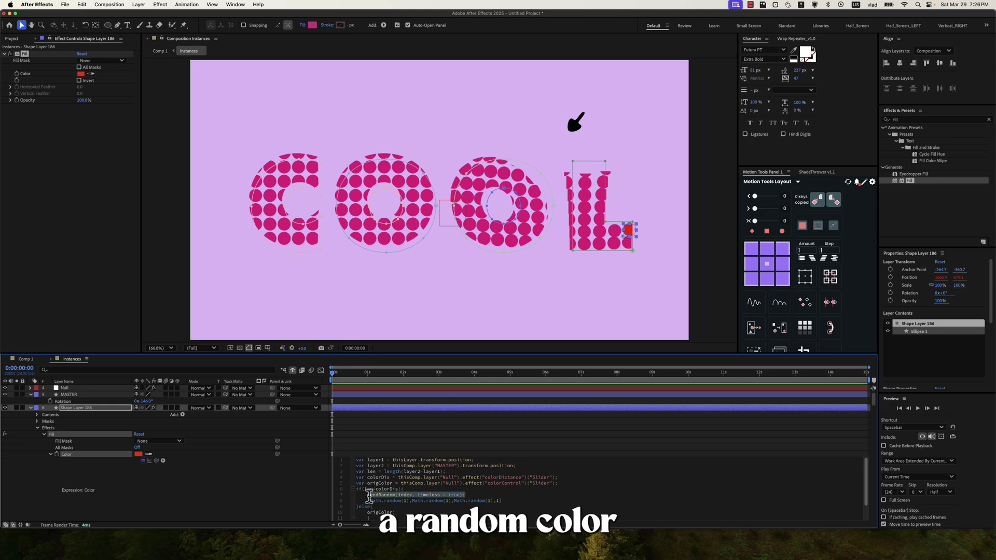
pyautogui.click(389, 506)
pyautogui.doubleClick(386, 514)
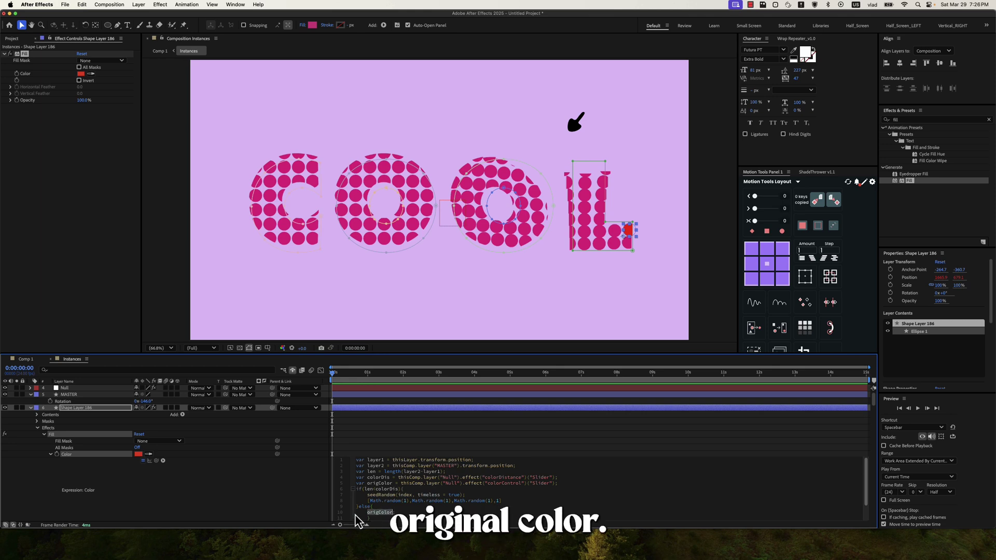
# Correct the Color expression on Shape Layer 186 so origColor reads the "Color" property of colorControl instead of "Slider"
pyautogui.click(314, 482)
pyautogui.click(353, 496)
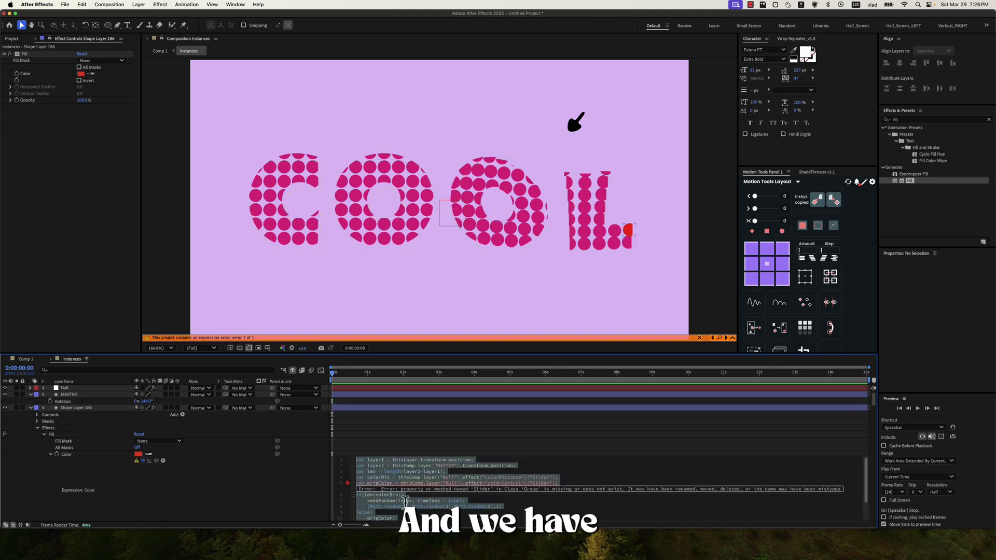
pyautogui.click(407, 501)
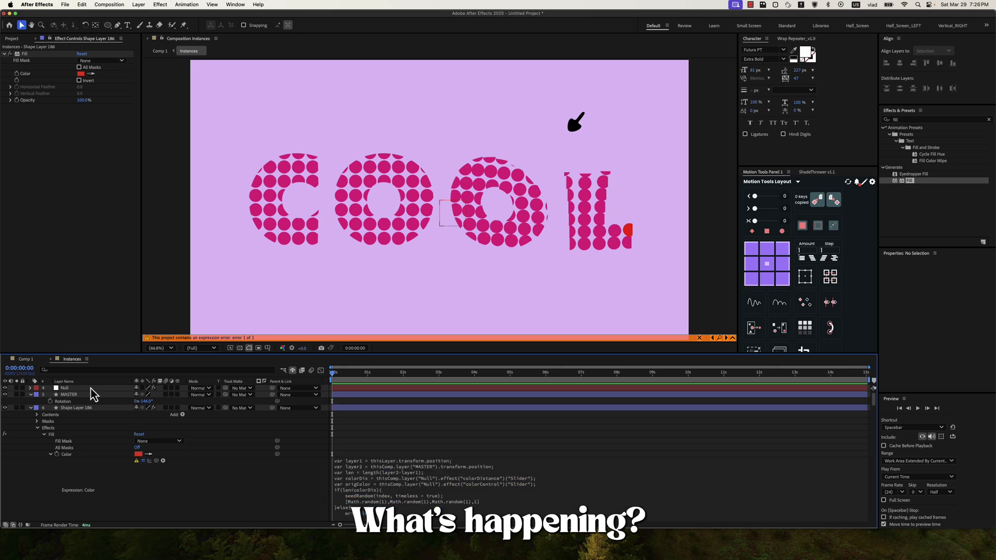
pyautogui.click(127, 389)
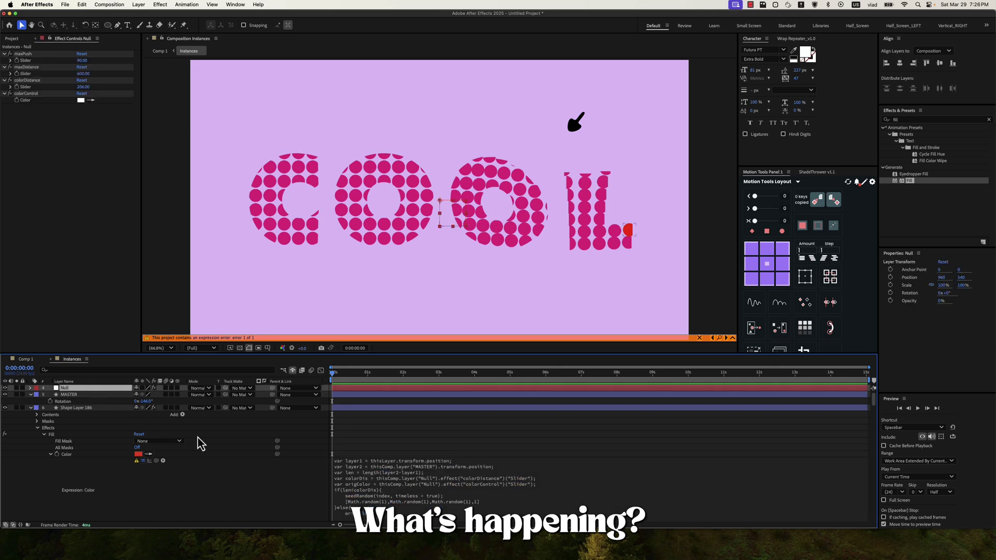
pyautogui.doubleClick(544, 484)
pyautogui.write('Color')
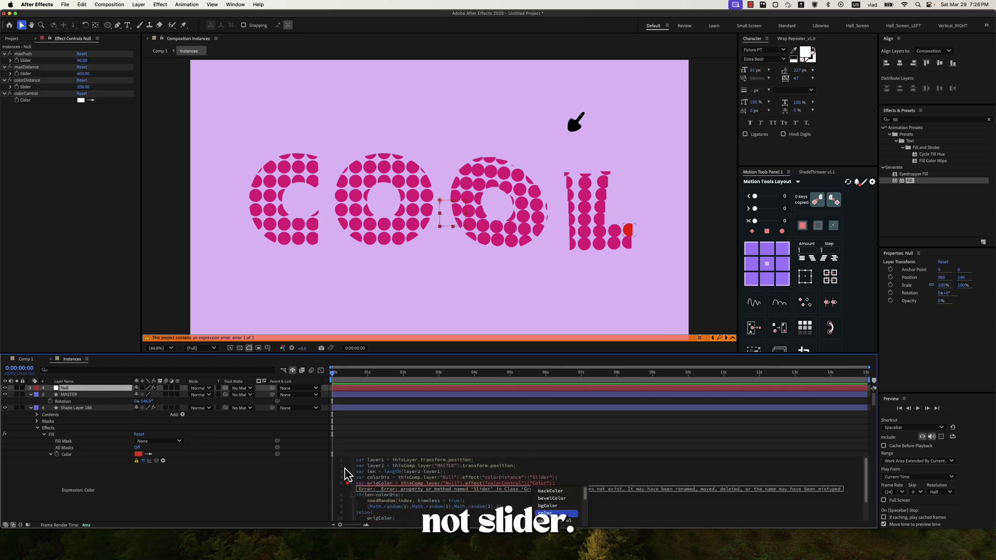
pyautogui.click(284, 492)
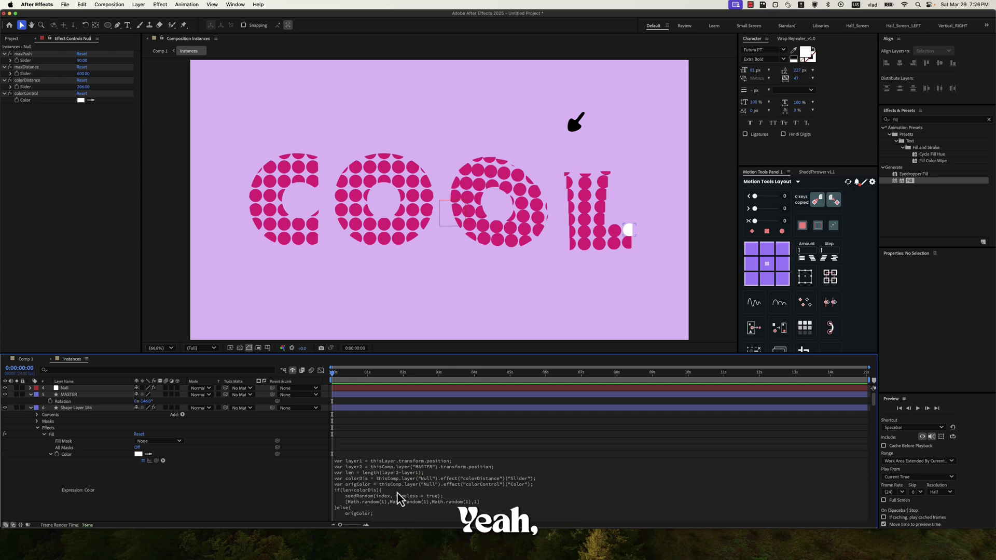
pyautogui.click(392, 493)
pyautogui.click(292, 474)
# Copy the Fill effect from Shape Layer 186 and paste it onto all the other circle shape layers, from Shape Layer 185 down
pyautogui.rightClick(73, 421)
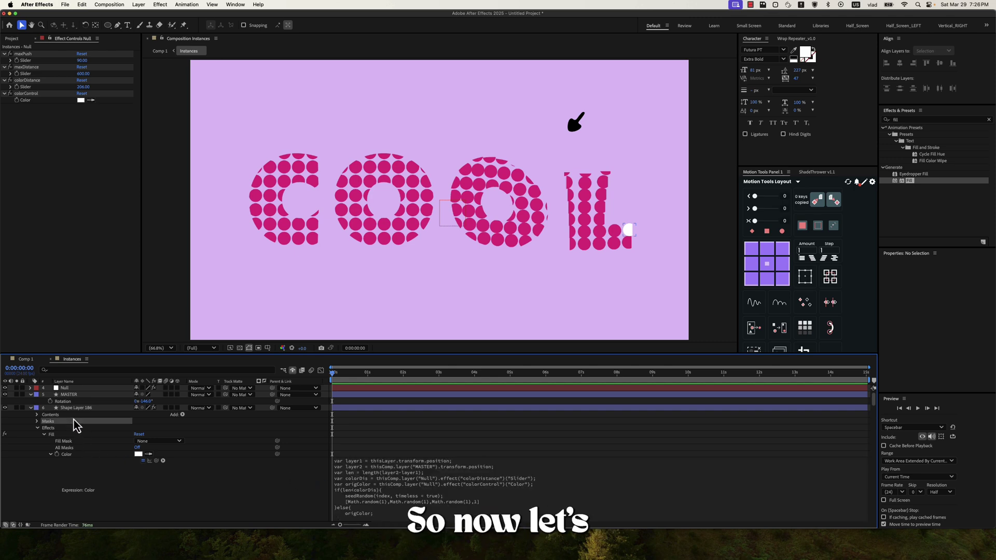
pyautogui.click(52, 428)
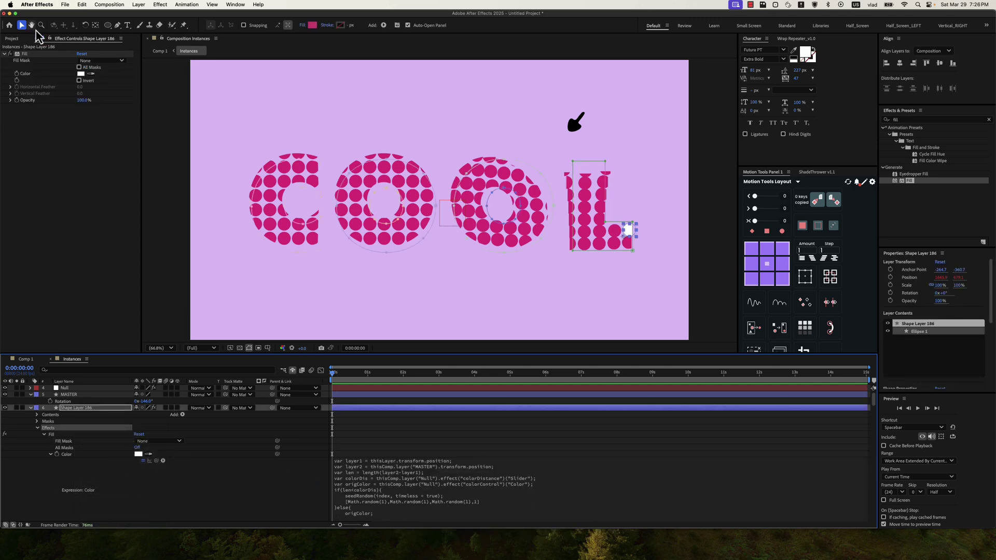
pyautogui.click(37, 428)
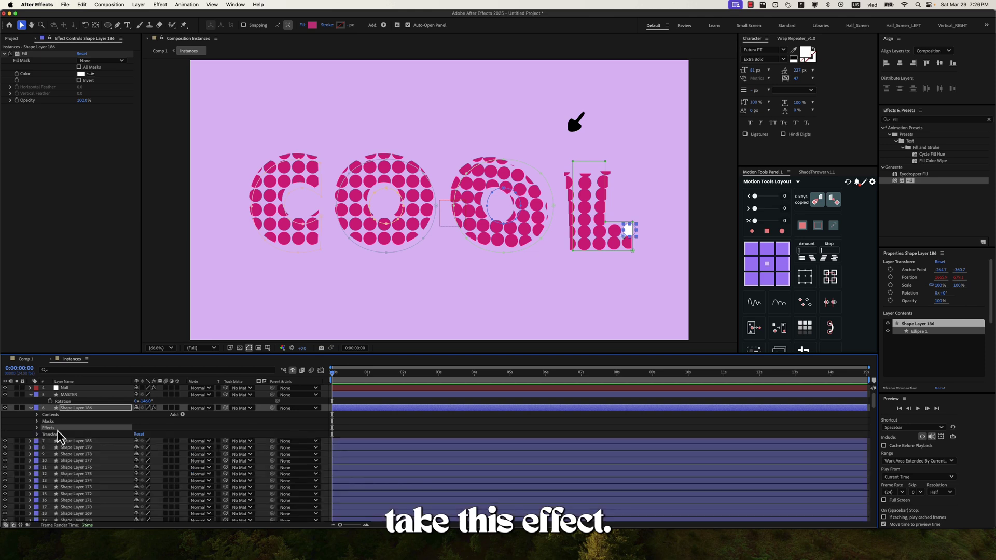
pyautogui.click(98, 443)
pyautogui.scroll(-20, 109, 481)
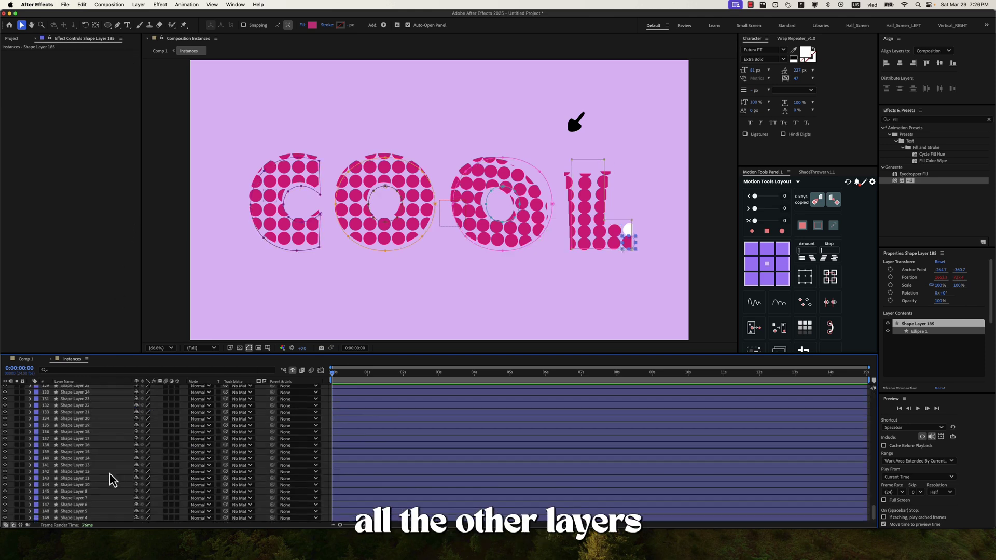
pyautogui.keyDown('shift'); pyautogui.click(105, 517); pyautogui.keyUp('shift')
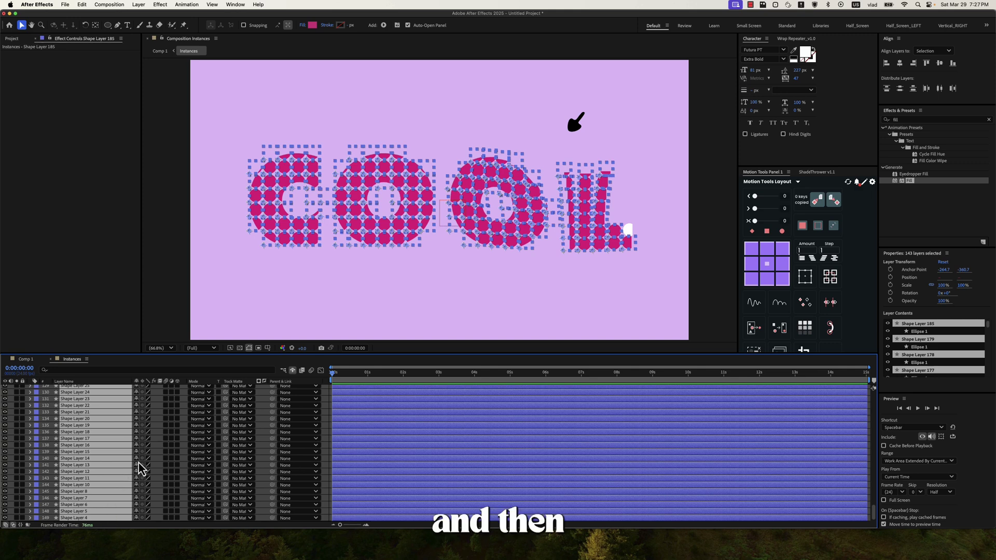
pyautogui.hotkey('ctrl', 'v')
pyautogui.scroll(20, 160, 413)
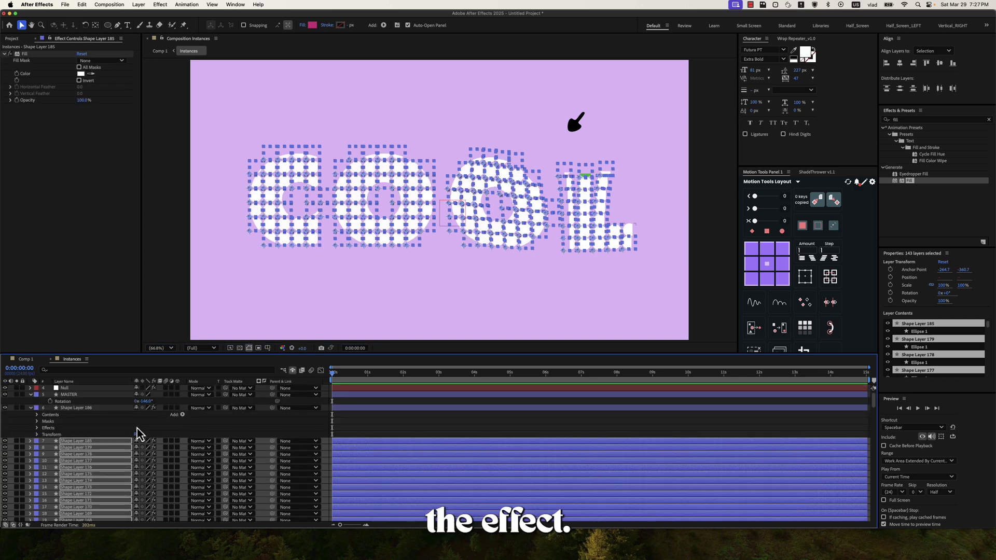
# Try red shades for the Null layer's colorControl colour, without keeping the change
pyautogui.click(83, 390)
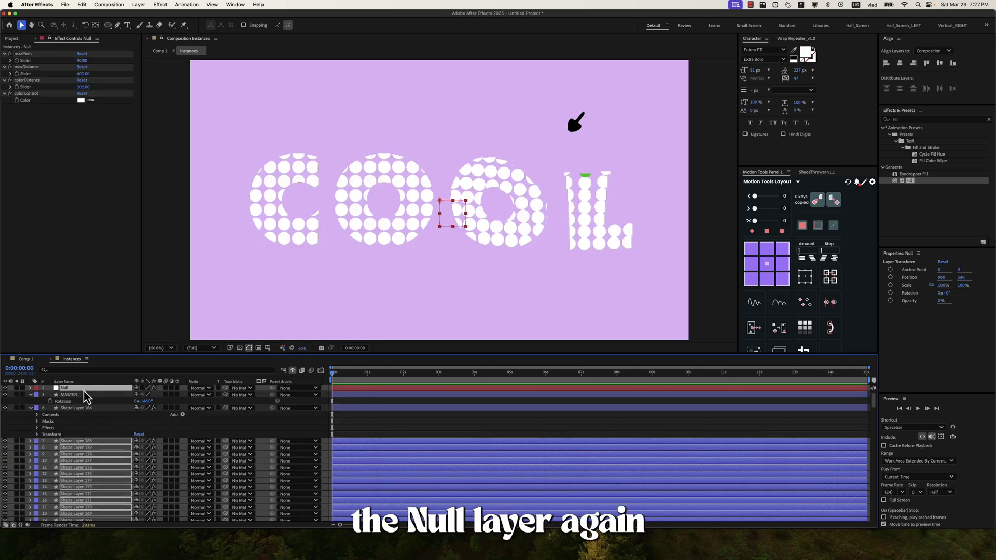
pyautogui.click(163, 429)
pyautogui.click(92, 389)
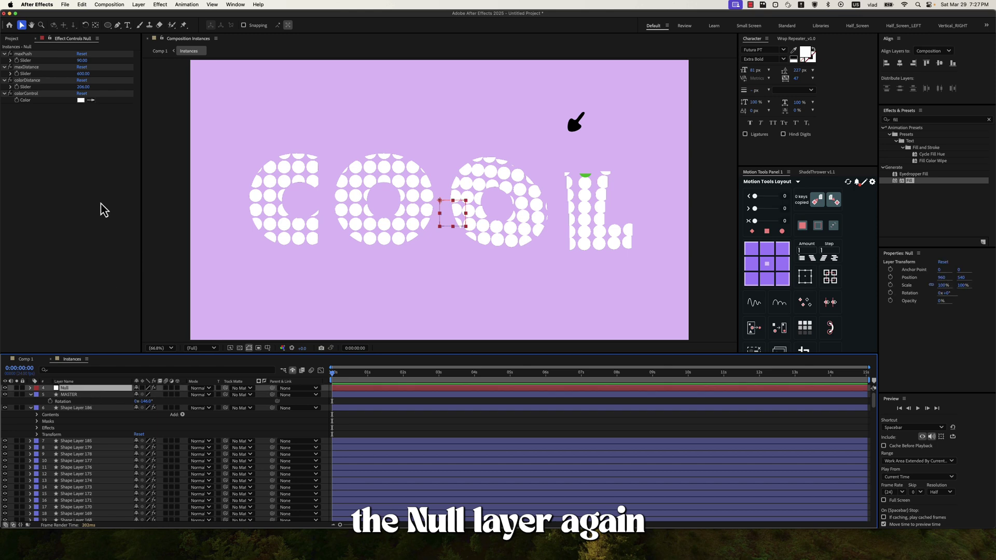
pyautogui.click(80, 100)
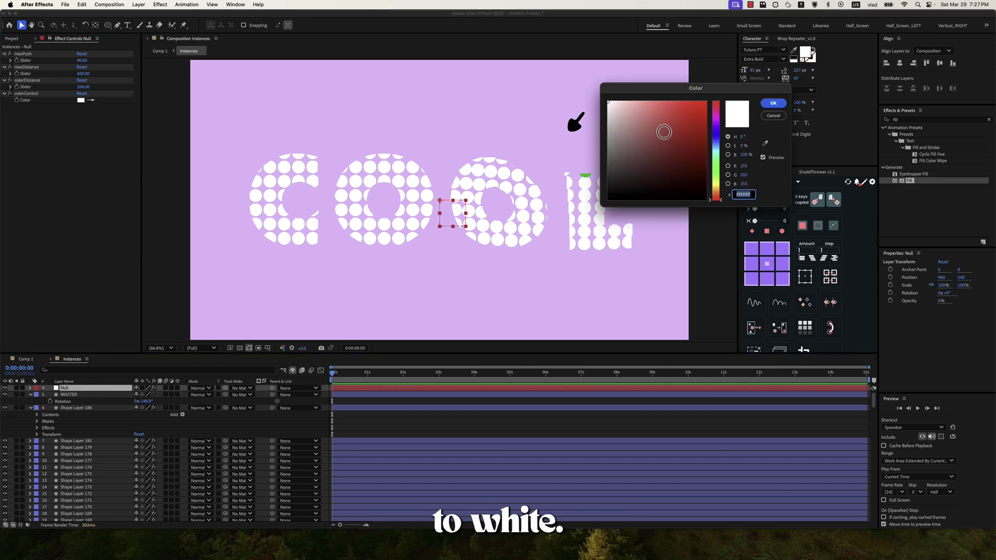
pyautogui.click(690, 121)
pyautogui.moveTo(693, 90); pyautogui.dragTo(735, 95)
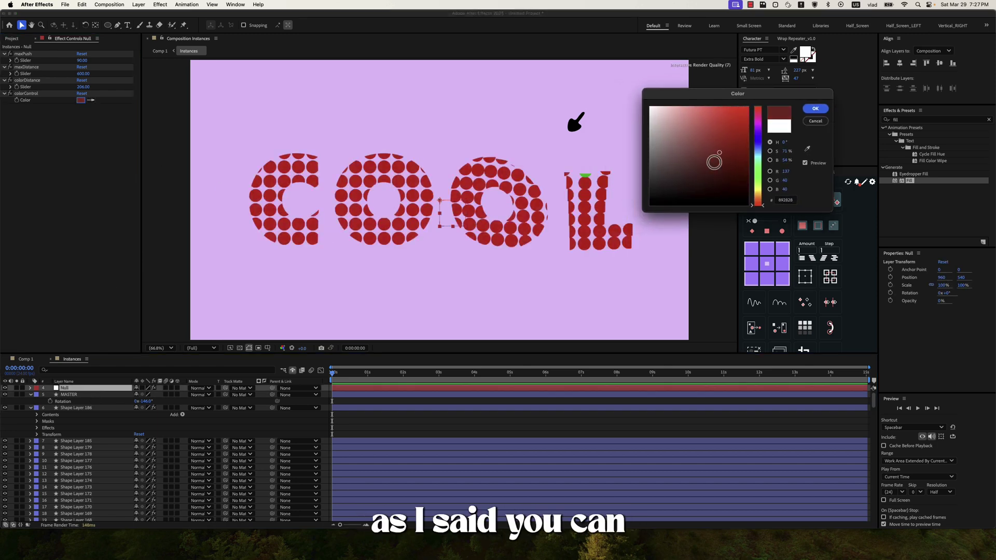
pyautogui.moveTo(716, 163); pyautogui.dragTo(704, 137)
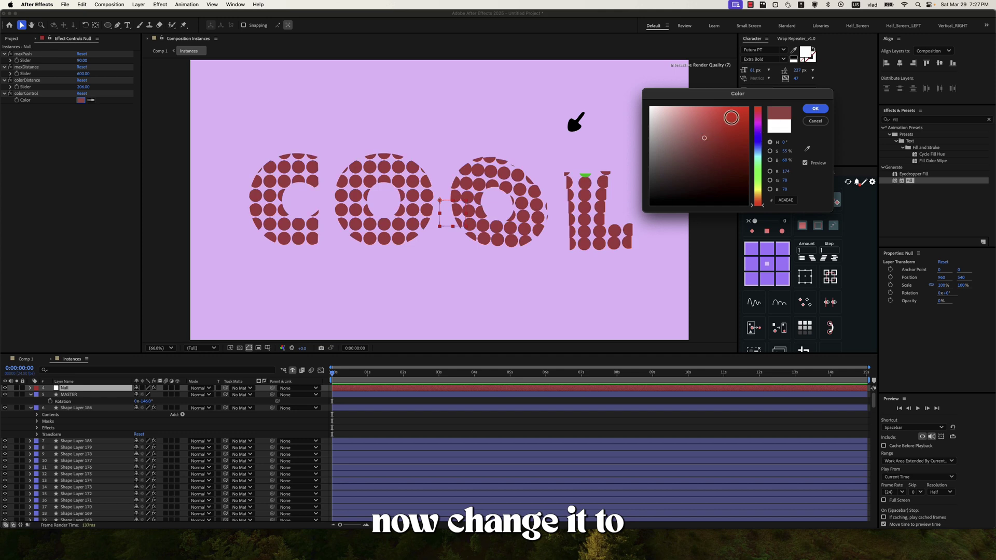
pyautogui.click(815, 121)
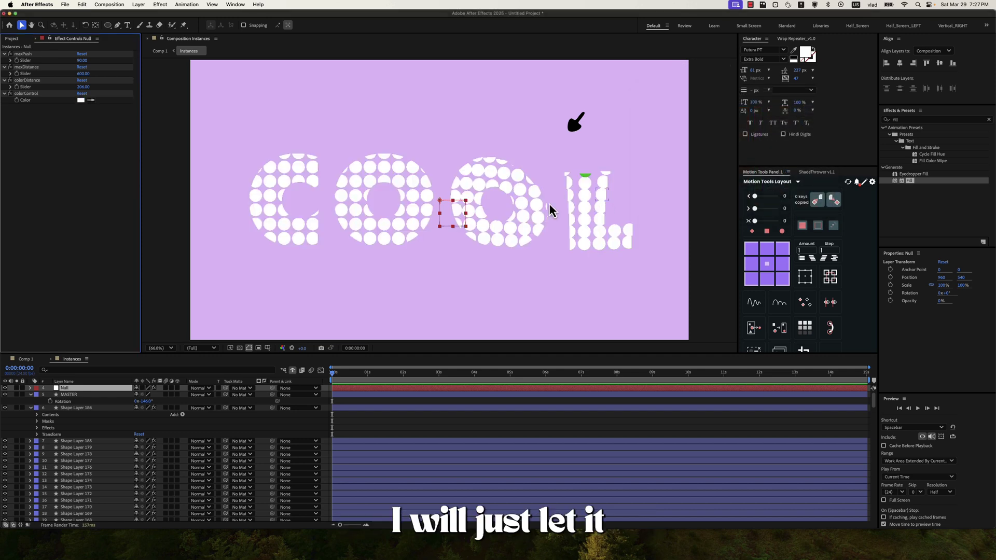
# Test the random colouring by moving MASTER close to the top of the L and trying another colorDistance value on the Null layer
pyautogui.click(83, 396)
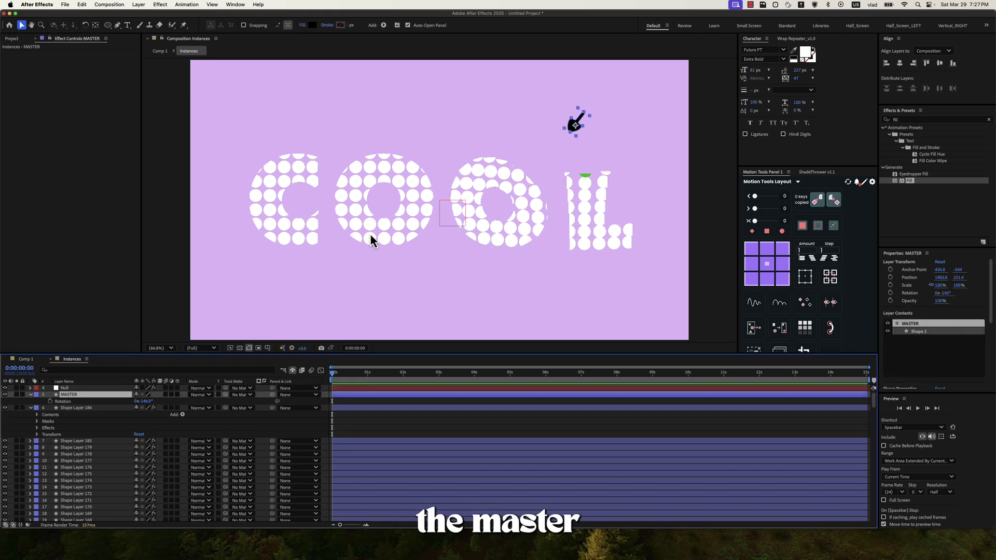
pyautogui.moveTo(579, 121); pyautogui.dragTo(587, 154)
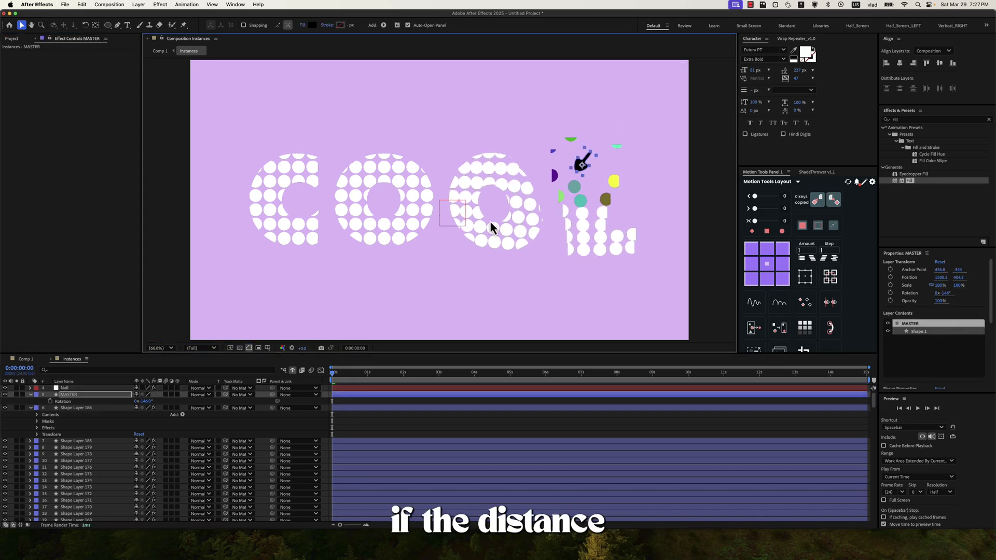
pyautogui.click(87, 388)
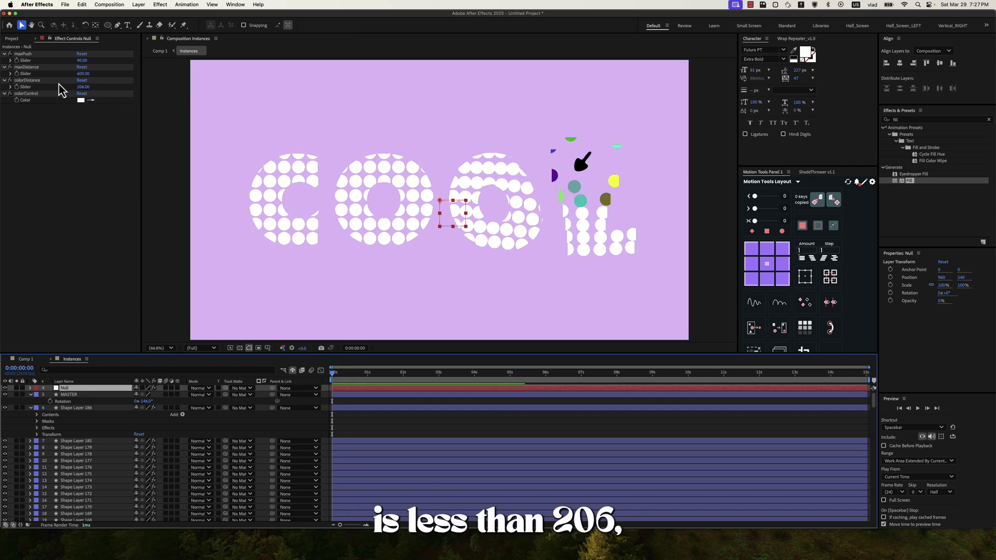
pyautogui.click(82, 87)
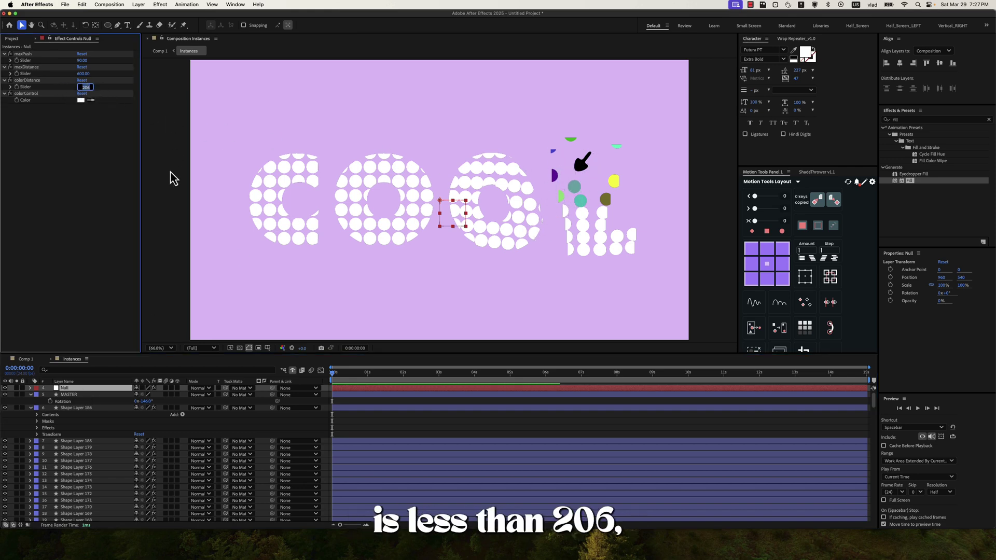
pyautogui.click(117, 390)
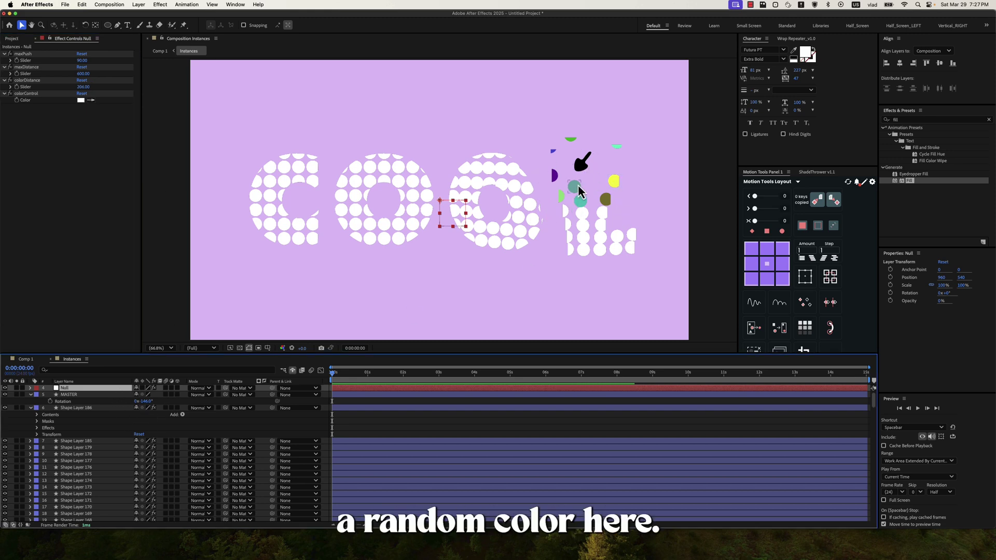
pyautogui.moveTo(83, 87); pyautogui.dragTo(138, 89)
pyautogui.press('super+z')
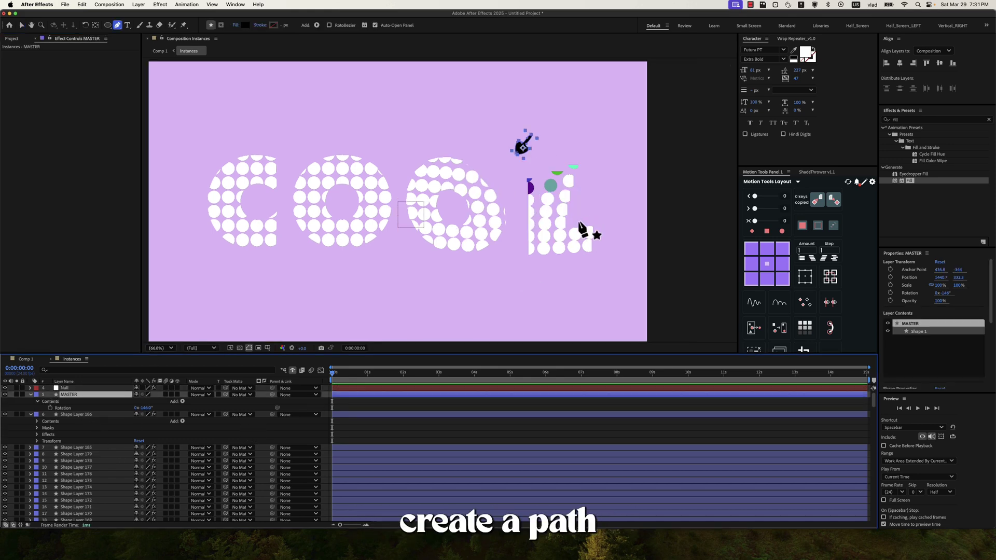
# With nothing selected, draw a looping curved path with the Pen tool that starts and ends beyond the L and winds across the COOL letters
pyautogui.click(265, 436)
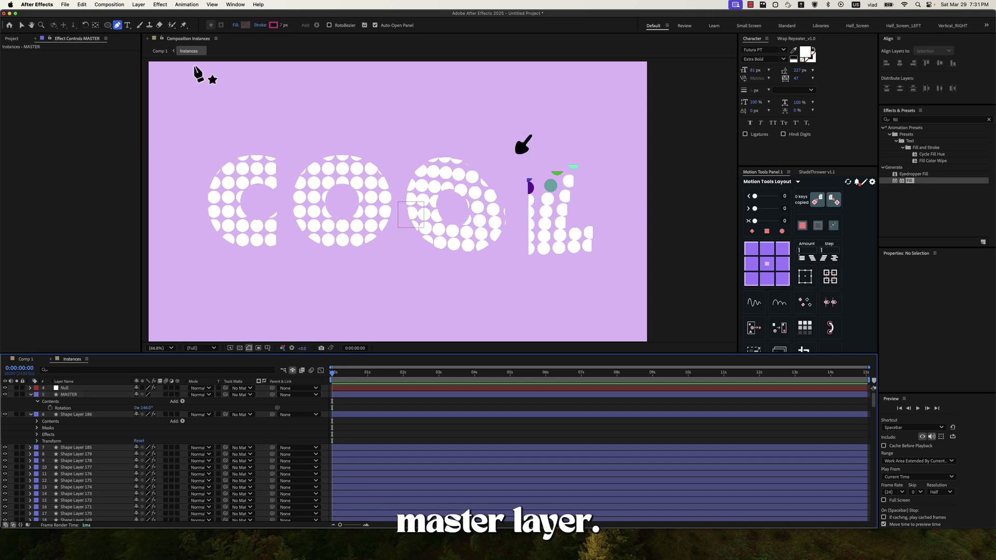
pyautogui.click(119, 25)
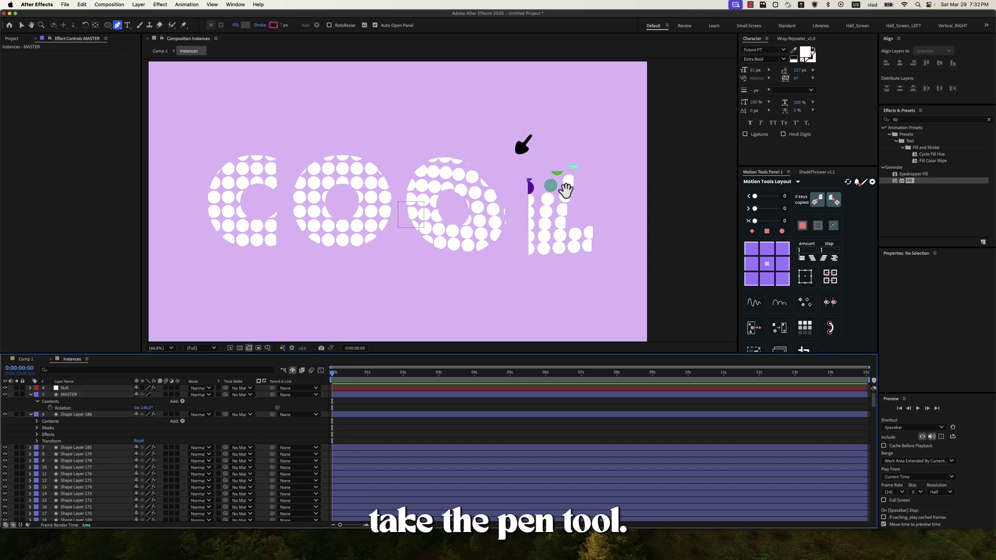
pyautogui.moveTo(565, 190); pyautogui.dragTo(507, 201)
pyautogui.click(683, 137)
pyautogui.moveTo(387, 203); pyautogui.dragTo(358, 202)
pyautogui.moveTo(278, 198); pyautogui.dragTo(259, 201)
pyautogui.moveTo(170, 161); pyautogui.dragTo(172, 136)
pyautogui.moveTo(224, 73); pyautogui.dragTo(244, 74)
pyautogui.moveTo(302, 86); pyautogui.dragTo(311, 108)
pyautogui.moveTo(335, 275); pyautogui.dragTo(338, 298)
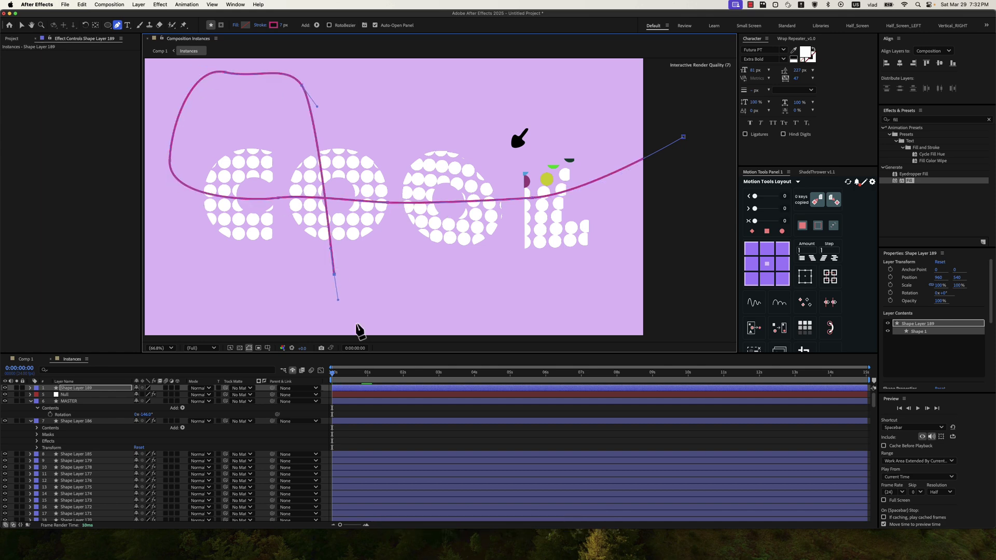
pyautogui.moveTo(390, 316); pyautogui.dragTo(415, 294)
pyautogui.moveTo(466, 118); pyautogui.dragTo(451, 100)
pyautogui.moveTo(351, 74); pyautogui.dragTo(306, 85)
pyautogui.moveTo(165, 227); pyautogui.dragTo(182, 254)
pyautogui.moveTo(319, 216); pyautogui.dragTo(284, 215)
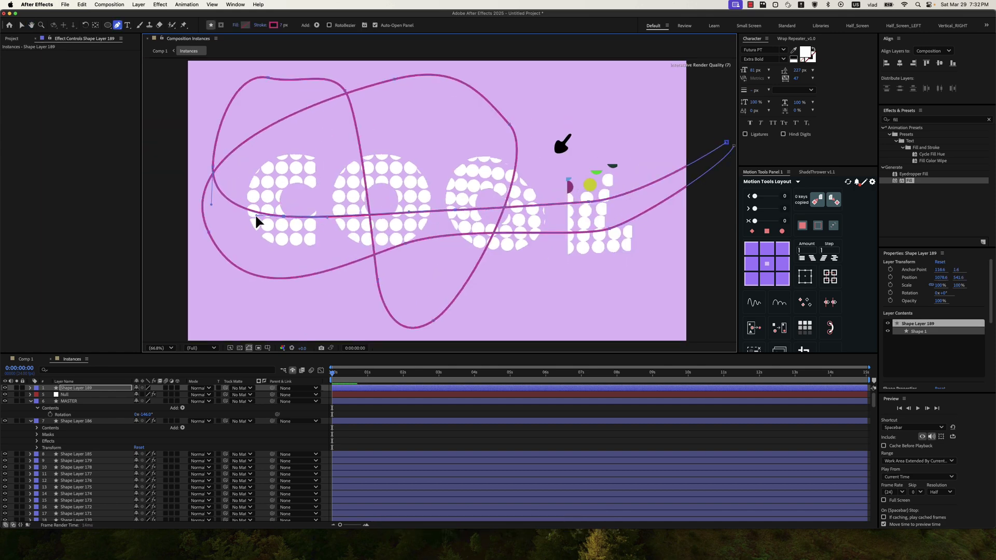
# Smooth the looping path by adjusting its anchor points and curve handles around the letters
pyautogui.moveTo(213, 167); pyautogui.dragTo(210, 168)
pyautogui.moveTo(268, 78); pyautogui.dragTo(270, 79)
pyautogui.click(434, 321)
pyautogui.moveTo(403, 320); pyautogui.dragTo(415, 293)
pyautogui.moveTo(446, 292); pyautogui.dragTo(460, 297)
pyautogui.moveTo(398, 296); pyautogui.dragTo(395, 293)
pyautogui.moveTo(391, 253); pyautogui.dragTo(401, 248)
pyautogui.moveTo(459, 297); pyautogui.dragTo(531, 254)
pyautogui.moveTo(523, 98); pyautogui.dragTo(527, 142)
pyautogui.moveTo(393, 100); pyautogui.dragTo(391, 96)
pyautogui.moveTo(392, 97); pyautogui.dragTo(341, 78)
pyautogui.moveTo(372, 241); pyautogui.dragTo(355, 241)
pyautogui.moveTo(425, 229); pyautogui.dragTo(670, 225)
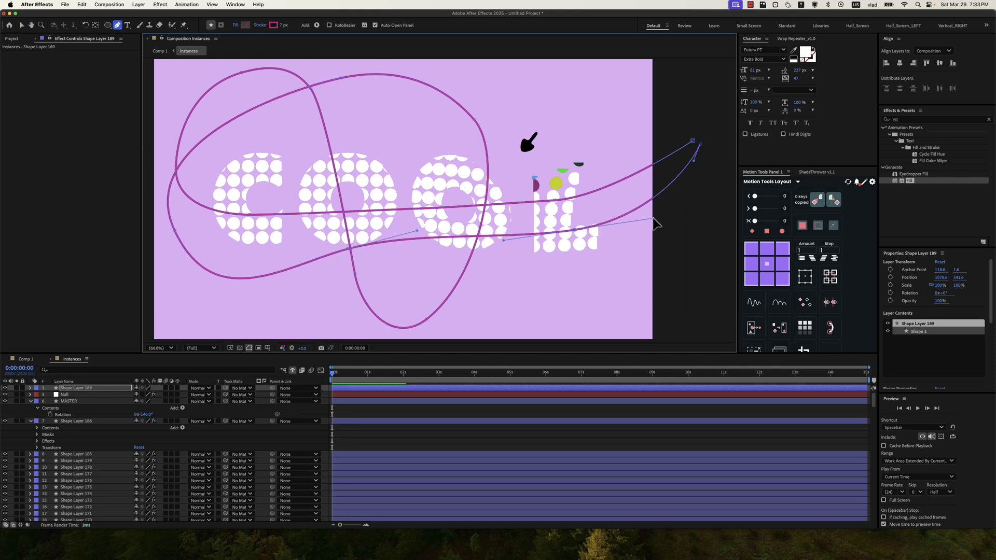
# Reveal the Path property of the new path layer, Shape Layer 189, and copy it
pyautogui.click(86, 389)
pyautogui.press('u')
pyautogui.press('u')
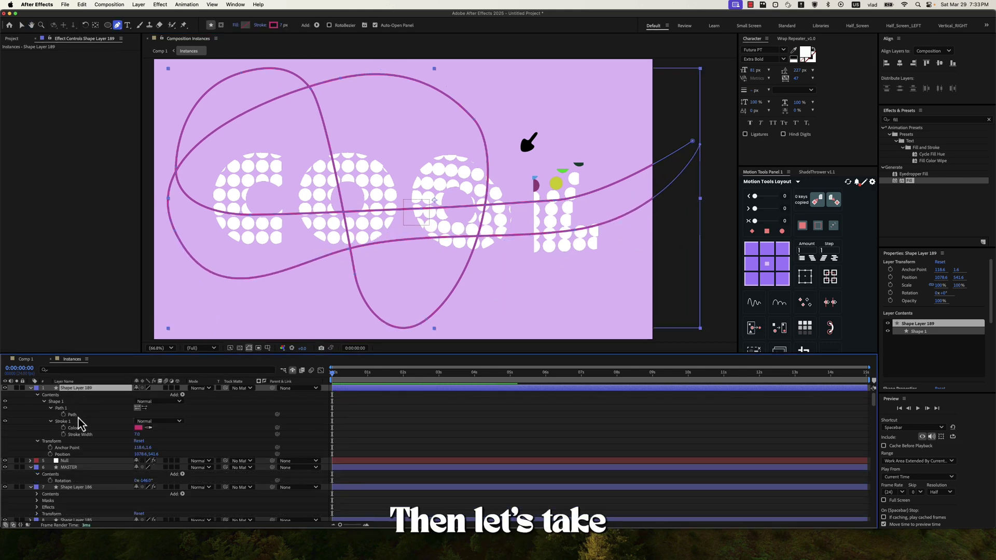
pyautogui.click(79, 416)
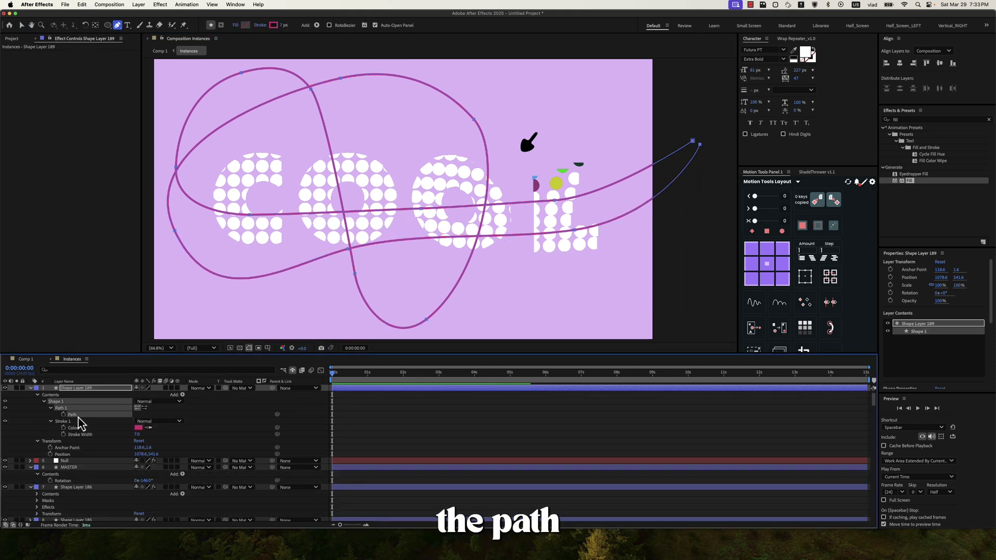
pyautogui.click(31, 389)
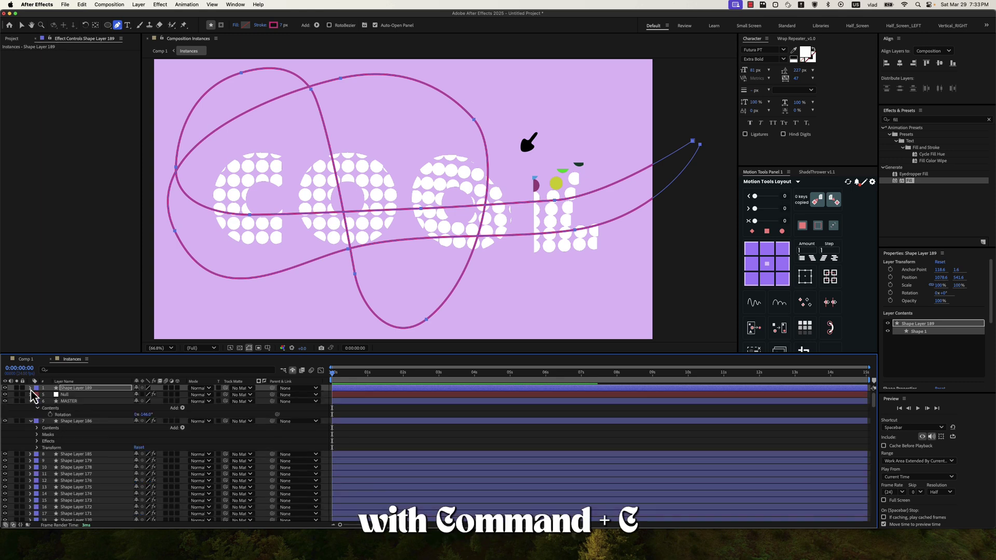
# Paste the copied path into MASTER's Position and stretch the resulting keyframes proportionally to end at about 14.5 seconds
pyautogui.click(73, 402)
pyautogui.press('p')
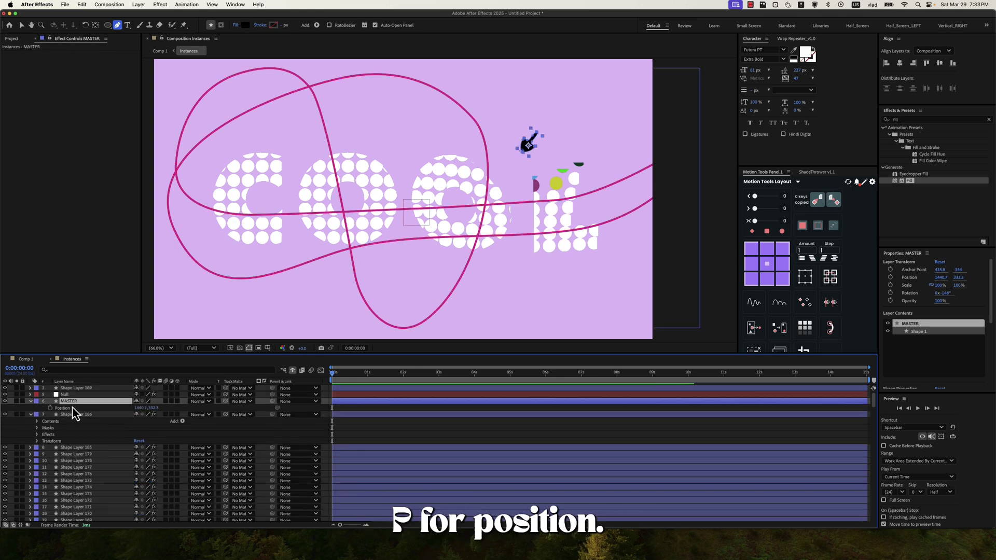
pyautogui.click(72, 409)
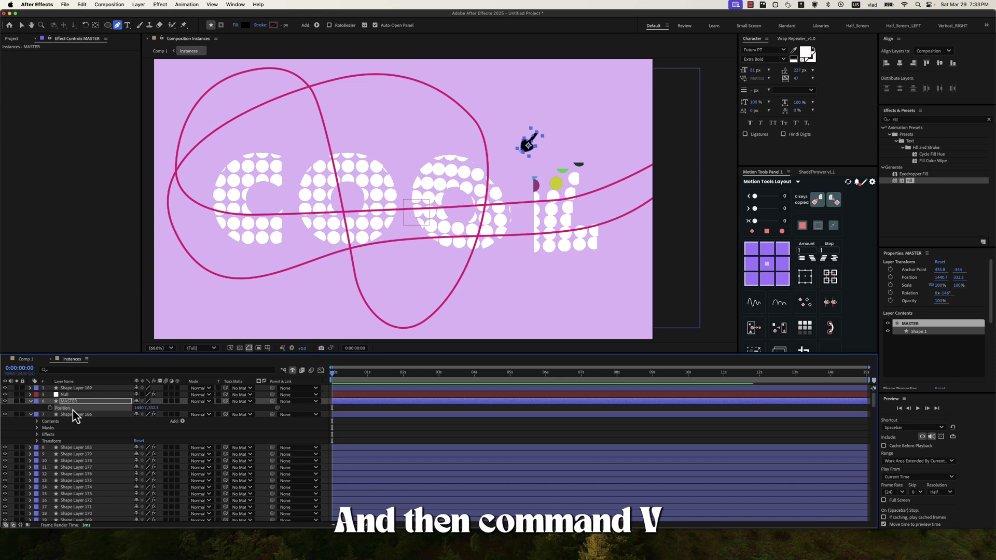
pyautogui.press('super+v')
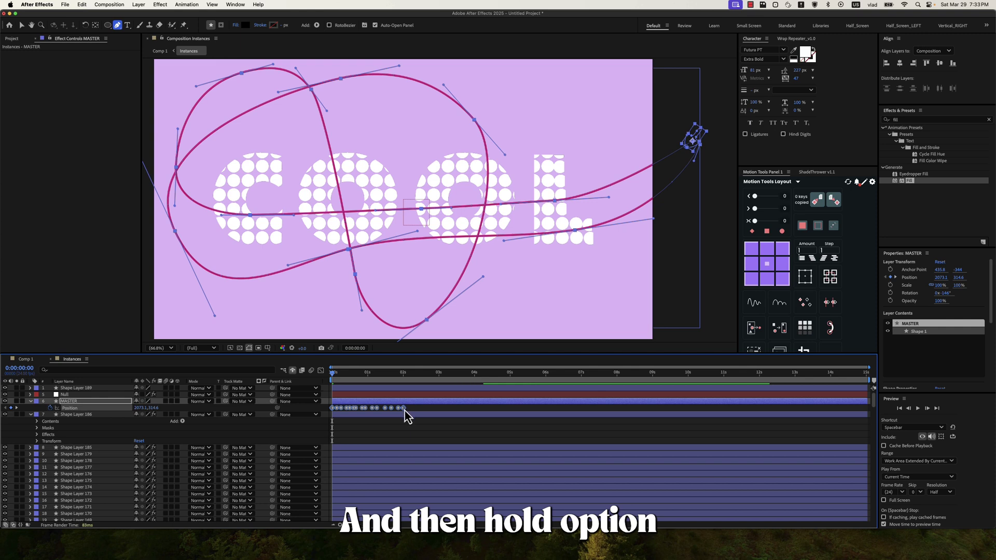
pyautogui.moveTo(405, 409); pyautogui.dragTo(849, 410)
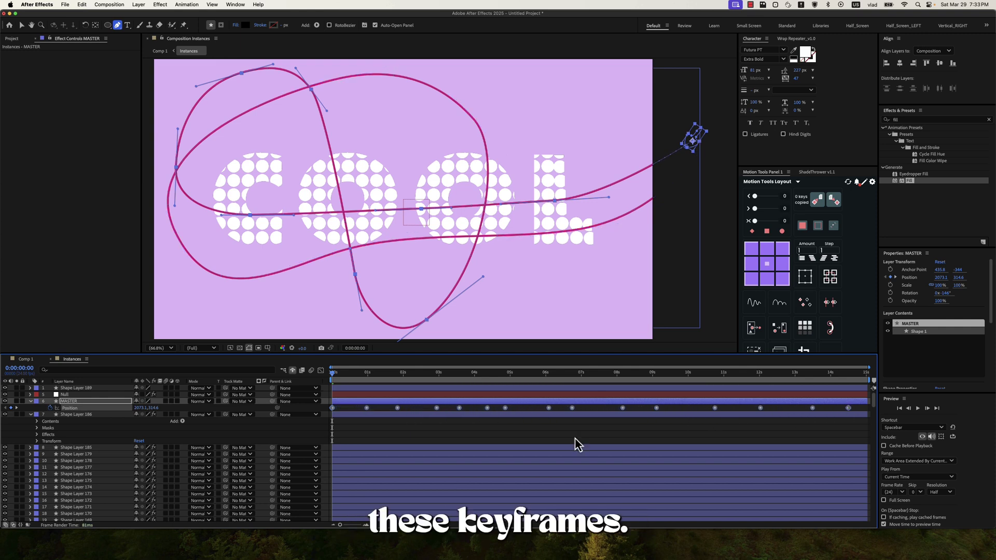
# Delete the drawn path layer Shape Layer 189 and scrub through MASTER's motion over the first two seconds
pyautogui.click(72, 389)
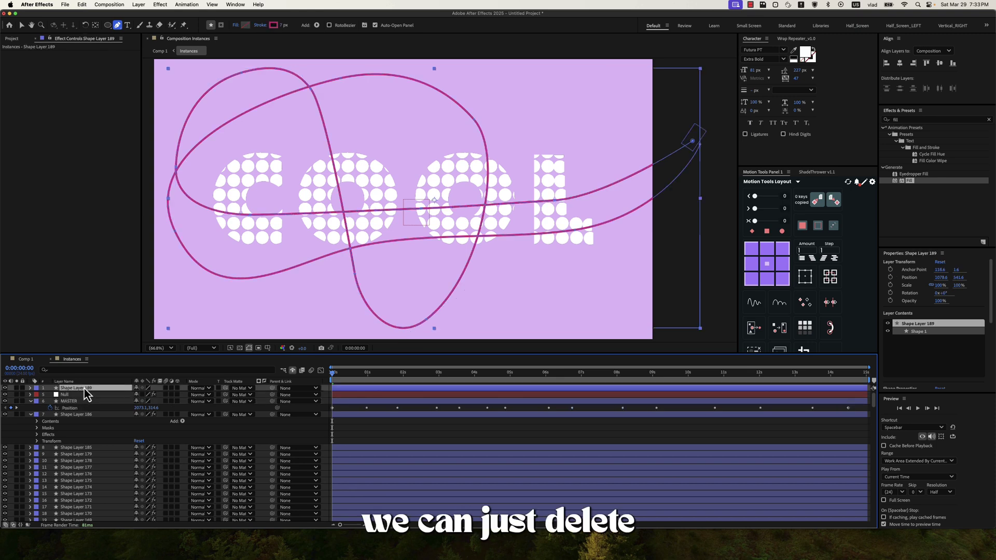
pyautogui.press('Delete')
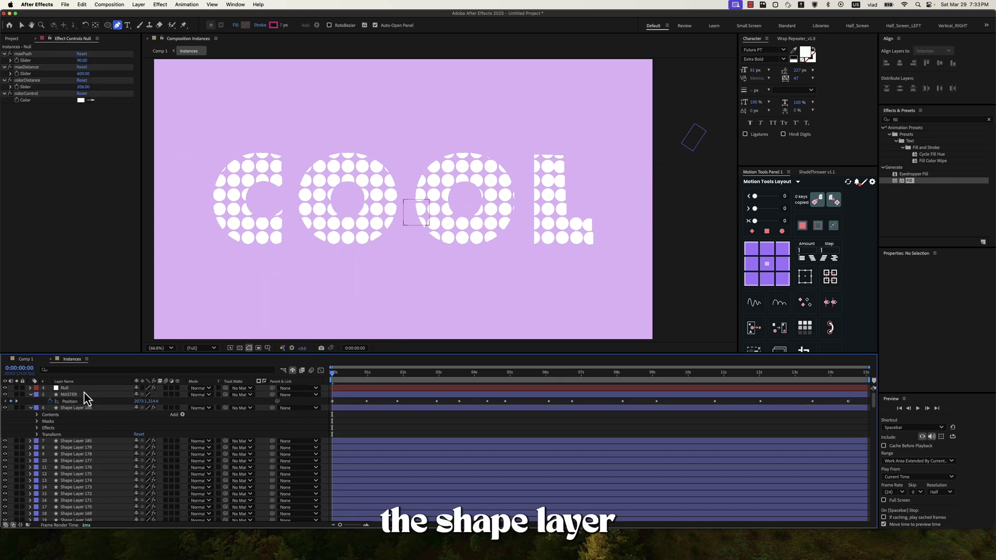
pyautogui.click(83, 402)
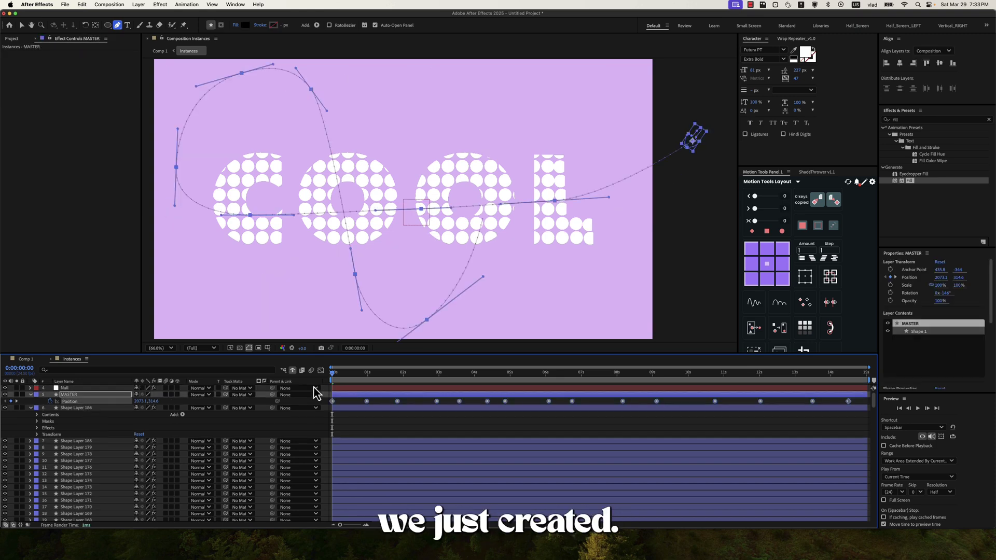
pyautogui.click(368, 373)
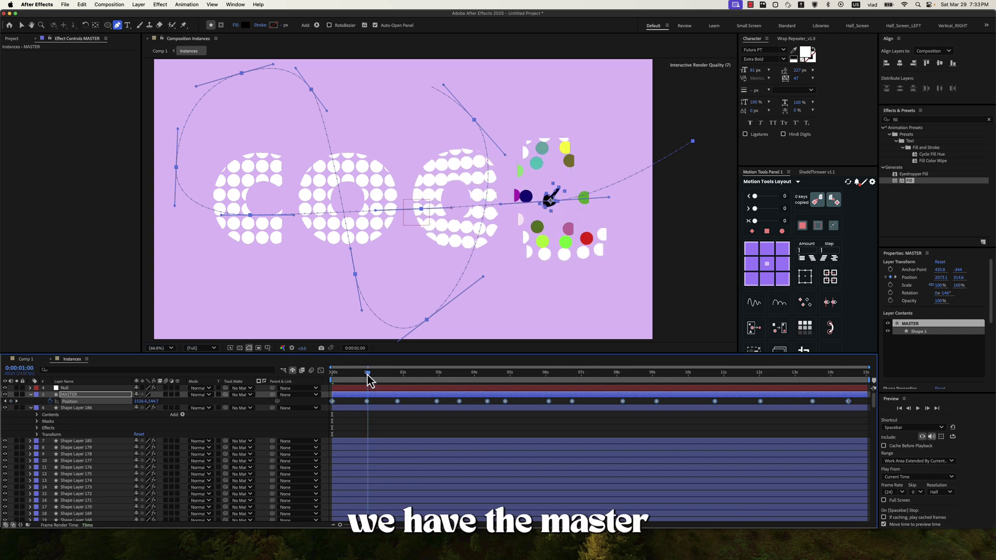
pyautogui.moveTo(368, 382); pyautogui.dragTo(396, 387)
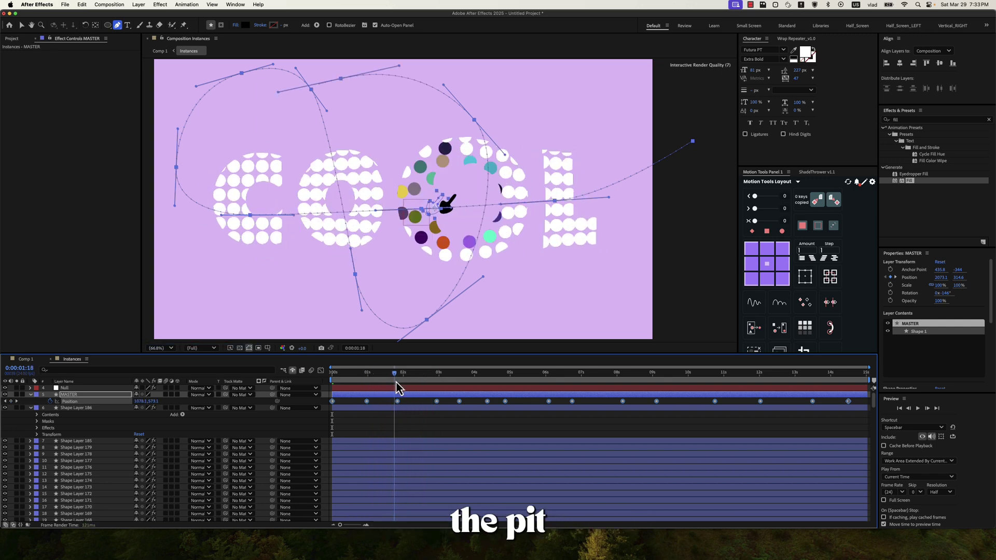
# Reveal MASTER's Rotation and turn the arrow to about -96° to lie along its motion path
pyautogui.press('r')
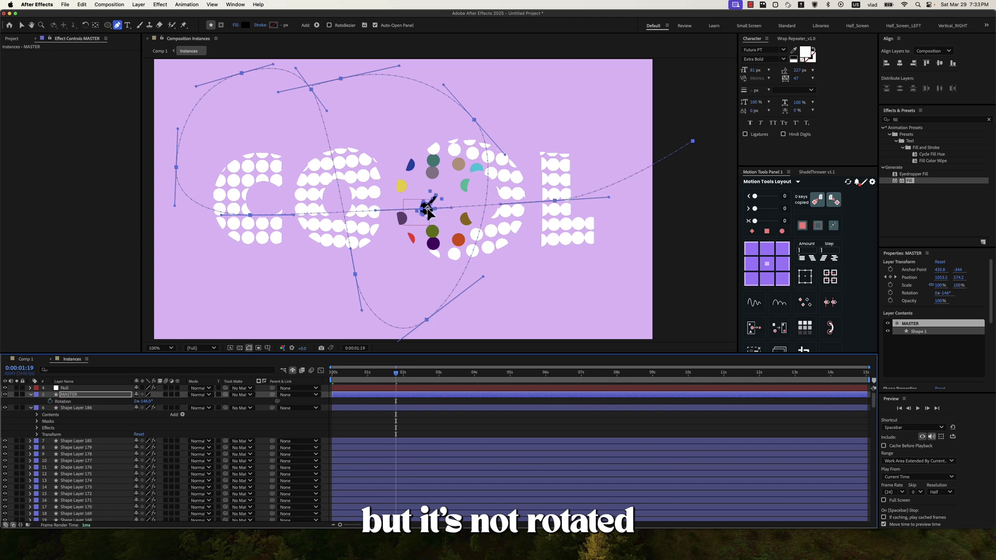
pyautogui.scroll(3, 427, 213)
pyautogui.moveTo(453, 209); pyautogui.dragTo(451, 204)
pyautogui.moveTo(147, 402); pyautogui.dragTo(168, 403)
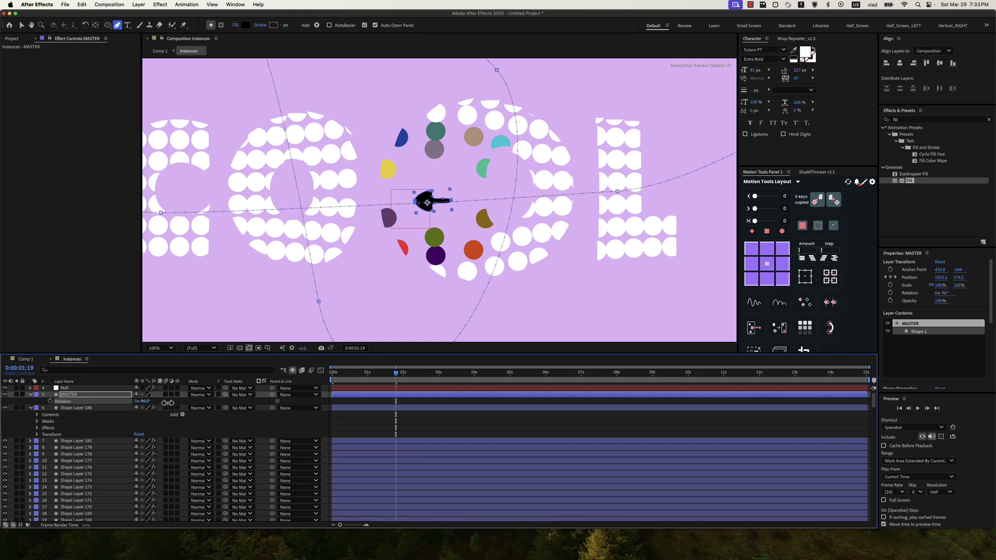
# Set MASTER's auto-orientation to Orient Along Path and turn its rotation to about -271° so the arrow points in the travel direction
pyautogui.click(139, 5)
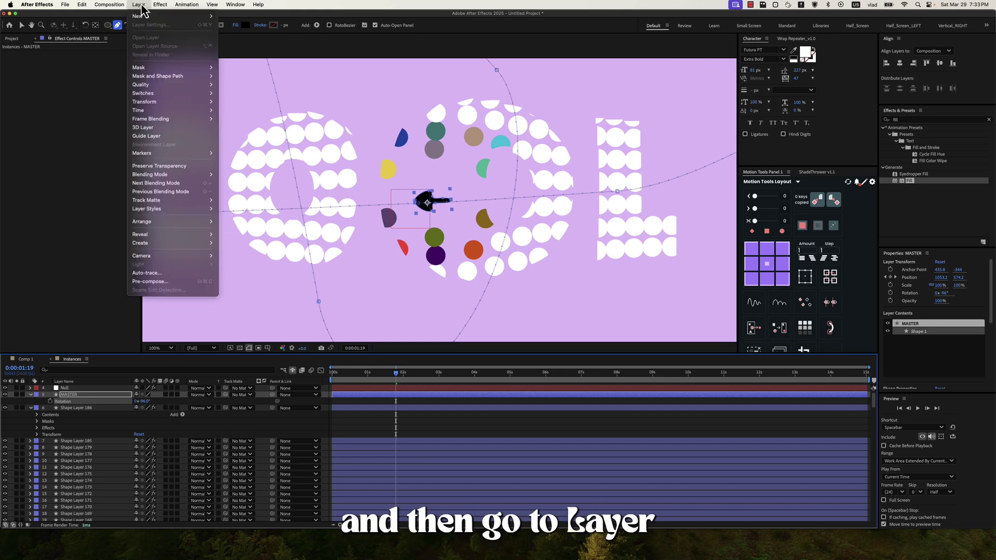
pyautogui.moveTo(204, 103)
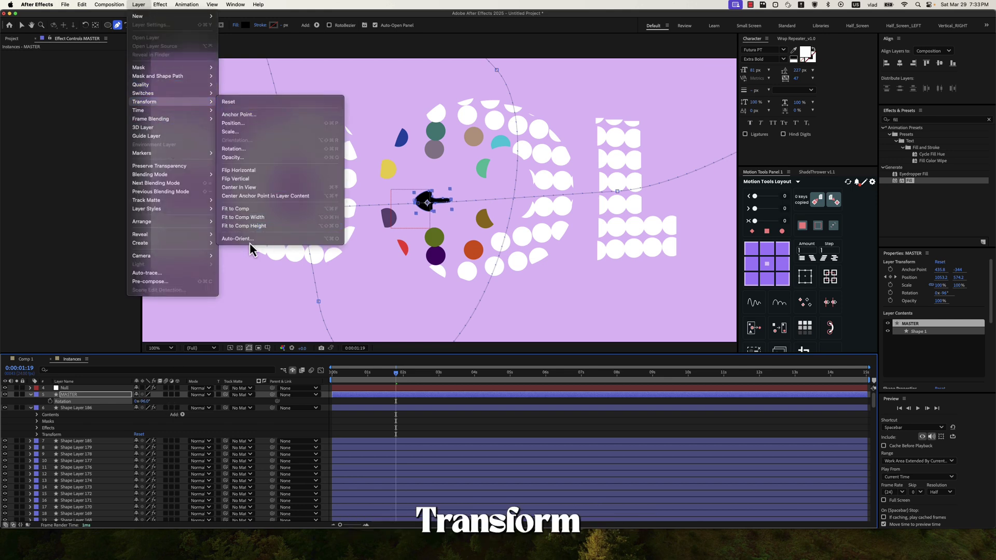
pyautogui.click(278, 240)
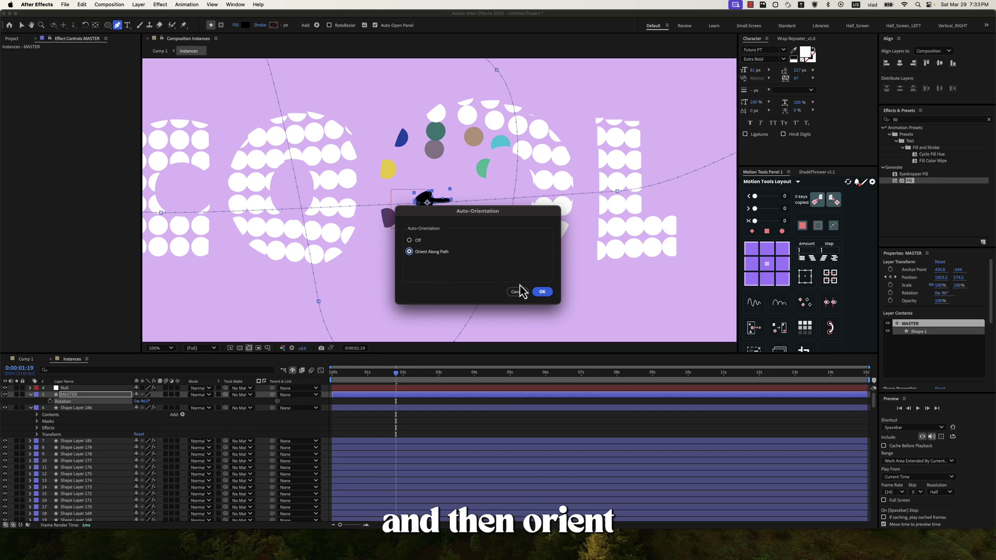
pyautogui.click(542, 291)
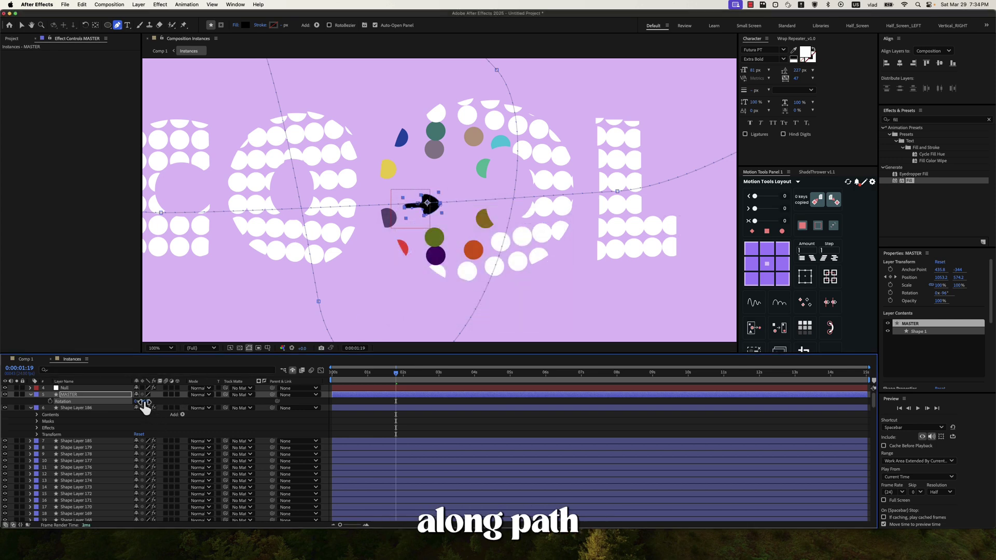
pyautogui.moveTo(144, 402); pyautogui.dragTo(79, 405)
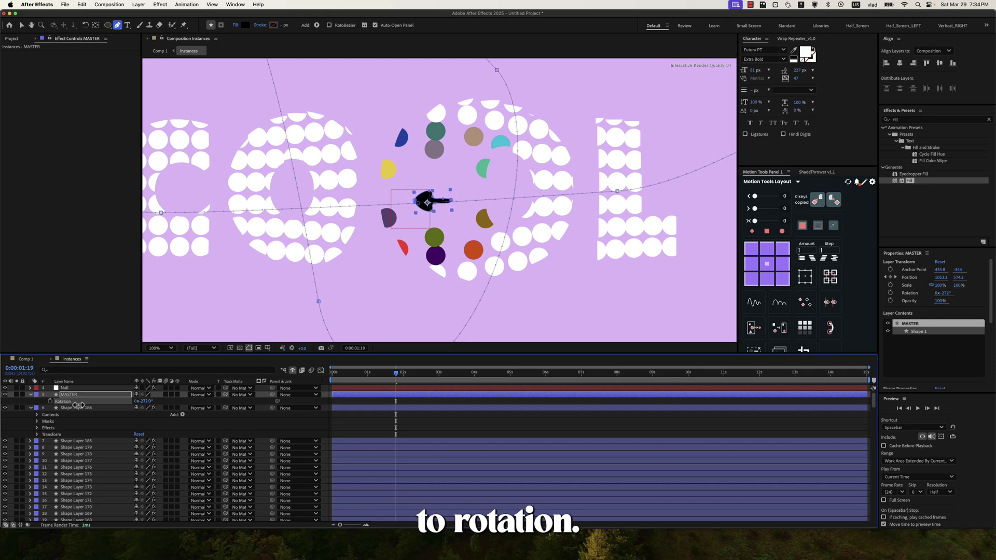
# Change the MASTER arrow's fill colour to red E63636
pyautogui.click(246, 26)
pyautogui.moveTo(738, 150); pyautogui.dragTo(737, 124)
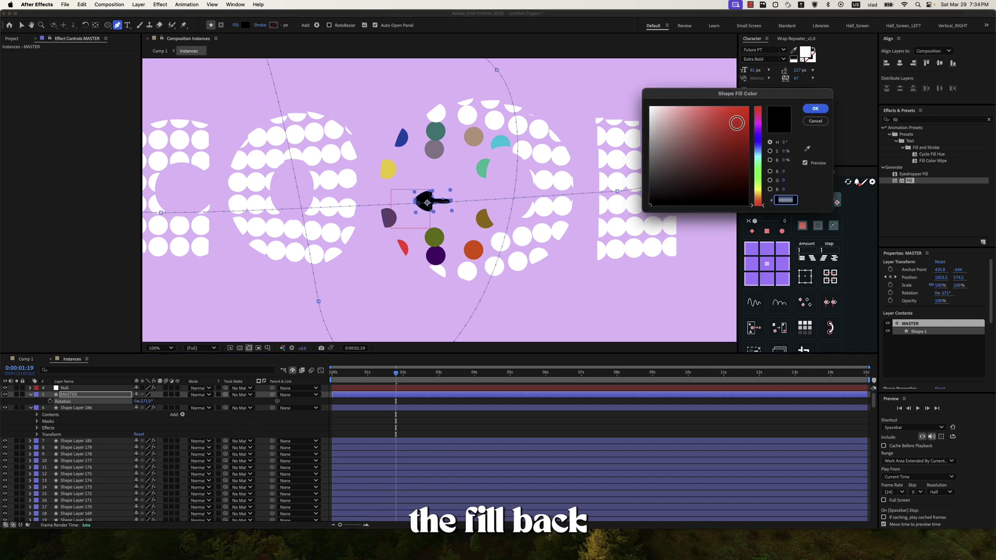
pyautogui.click(816, 108)
# Collapse Shape Layer 186's properties, reveal MASTER's Position keyframes and preview the animation from the start
pyautogui.press('super+Down')
pyautogui.scroll(-1, 433, 225)
pyautogui.click(123, 409)
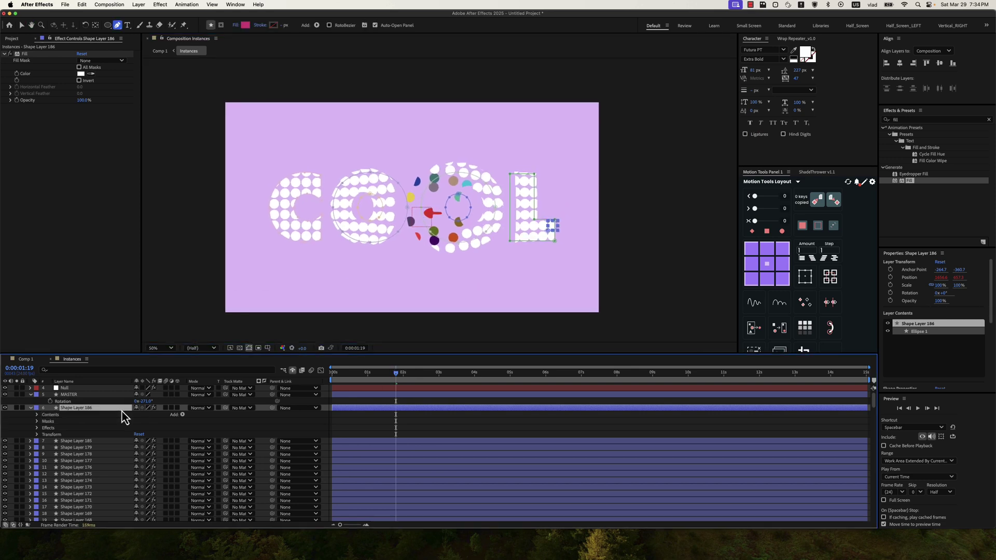
pyautogui.press('u')
pyautogui.moveTo(404, 379); pyautogui.dragTo(318, 379)
pyautogui.click(91, 396)
pyautogui.press('p')
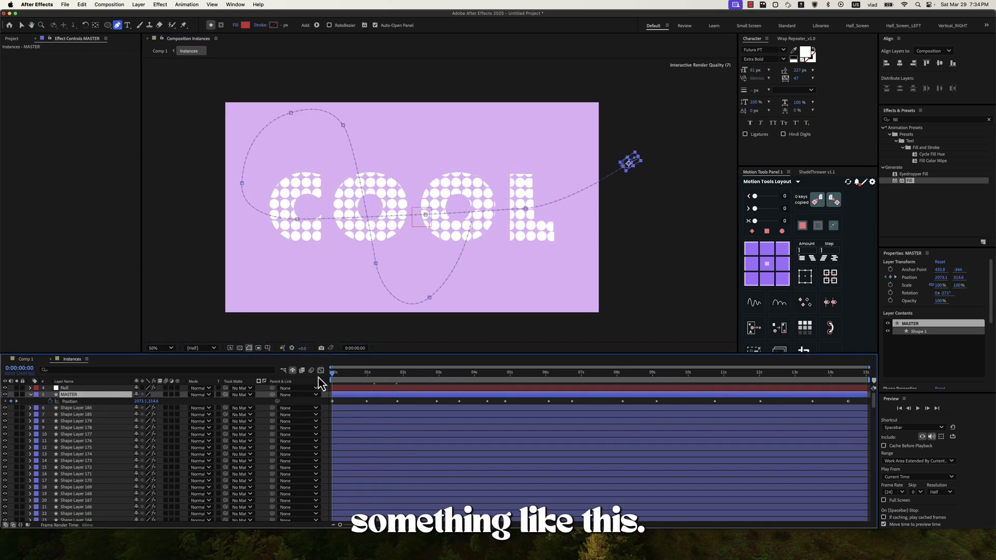
pyautogui.press('space')
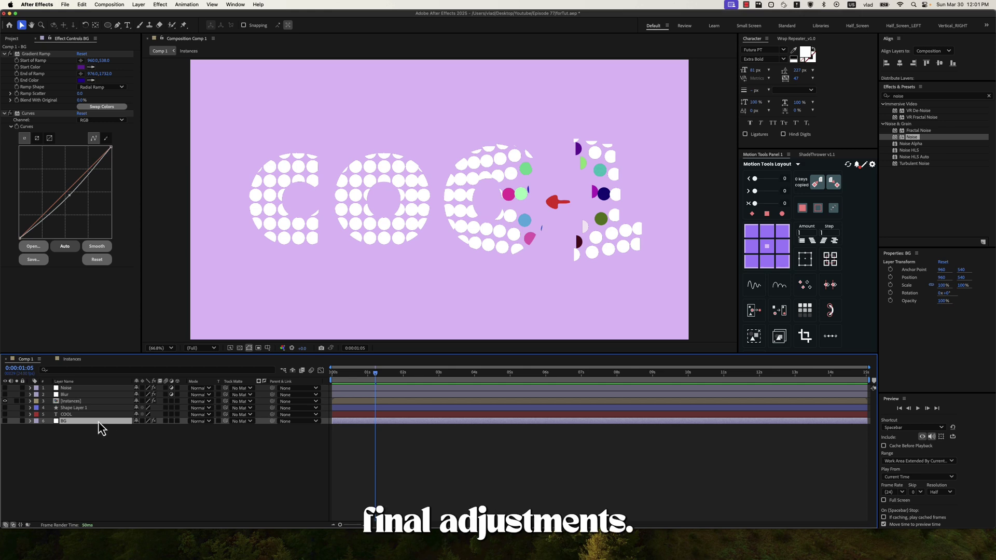
# Show the BG layer in Comp 1 and review its Gradient Ramp's start and end colours and ramp points
pyautogui.click(5, 422)
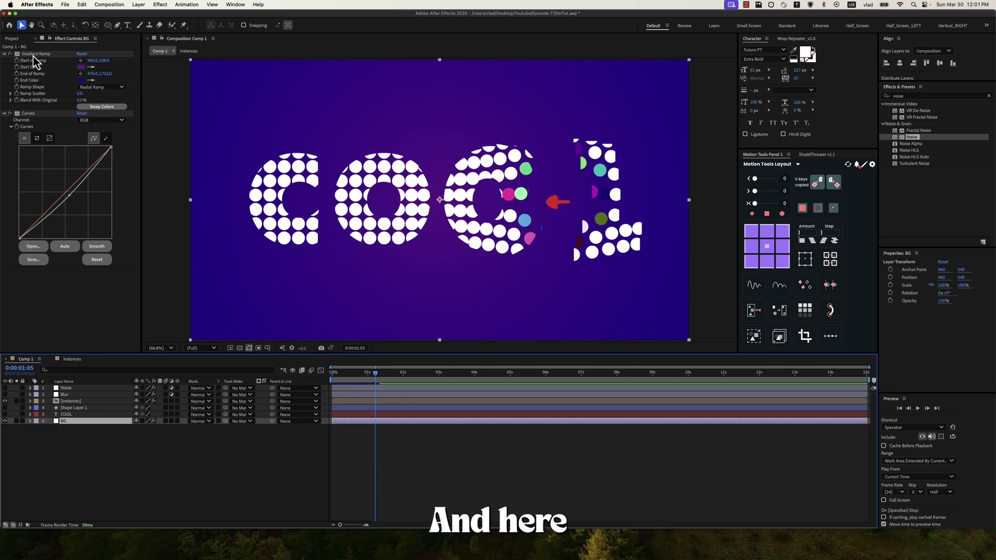
pyautogui.click(81, 67)
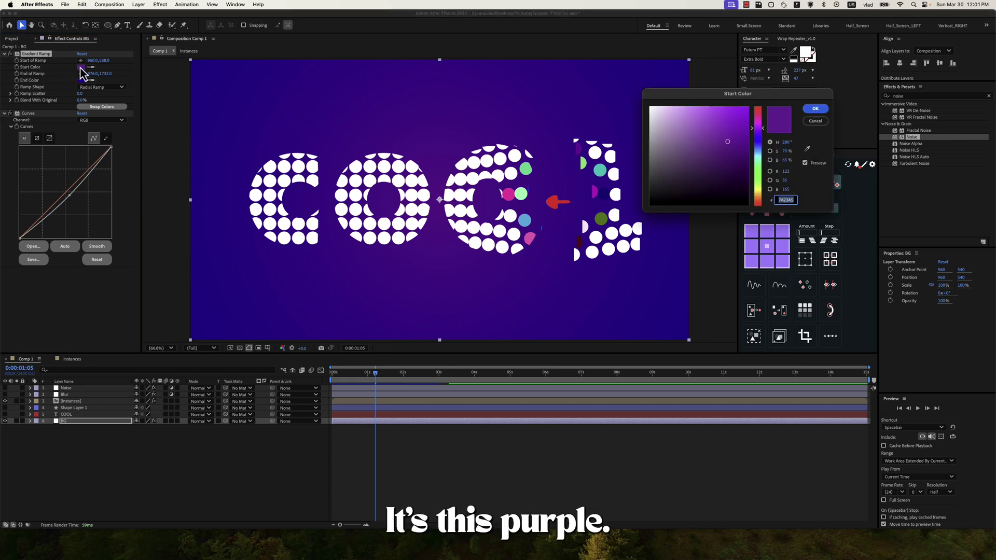
pyautogui.press('Return')
pyautogui.click(81, 80)
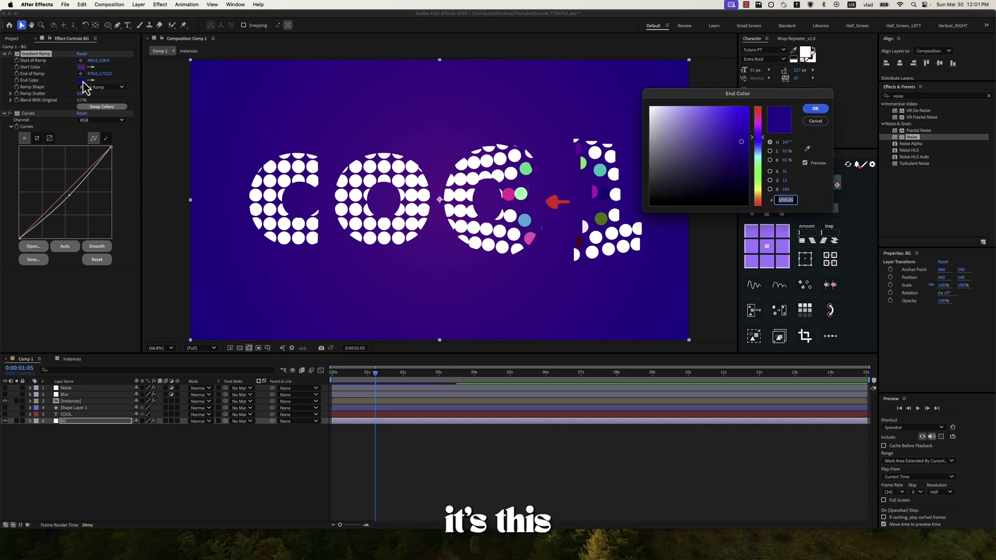
pyautogui.press('Return')
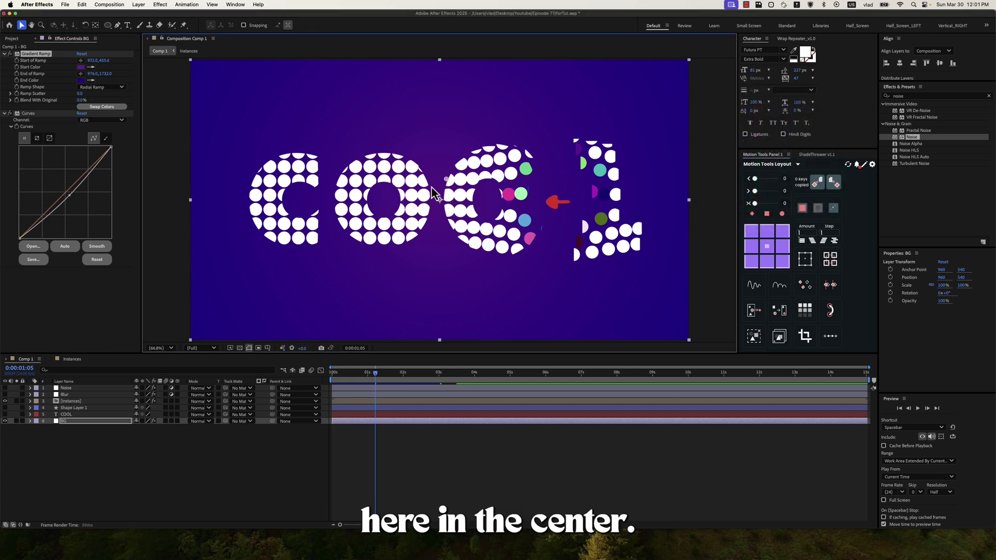
pyautogui.scroll(-10, 478, 261)
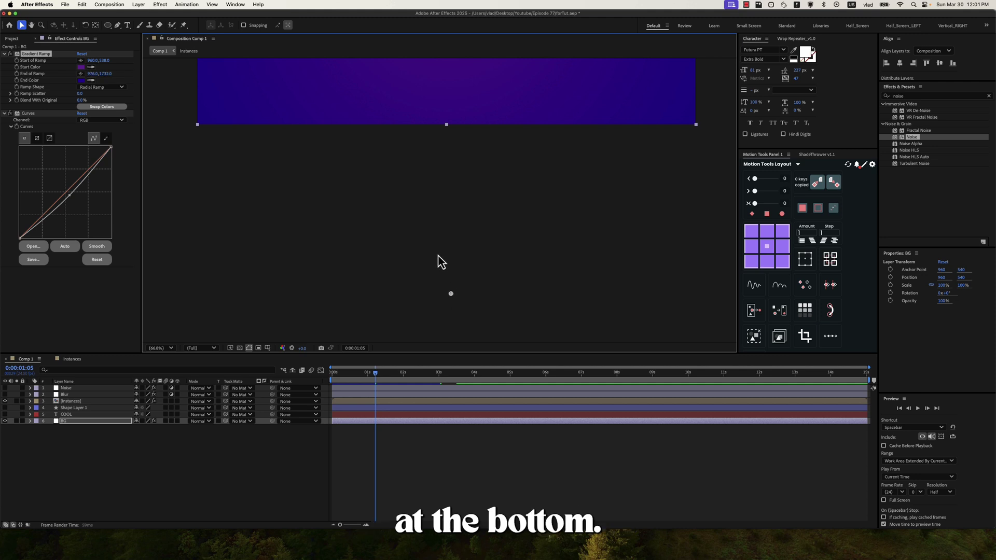
pyautogui.scroll(10, 438, 260)
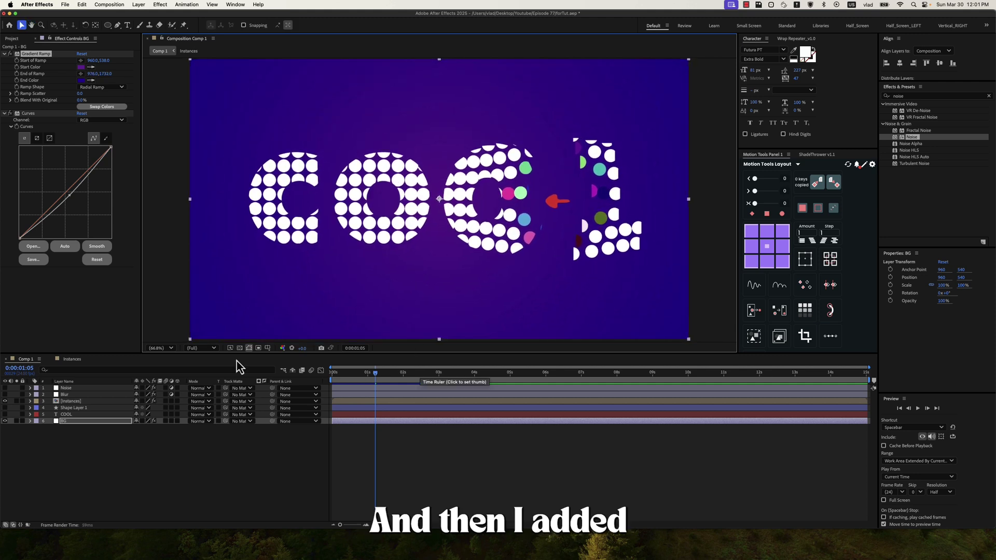
# Compare the BG layer with its Curves effect off and on
pyautogui.click(38, 127)
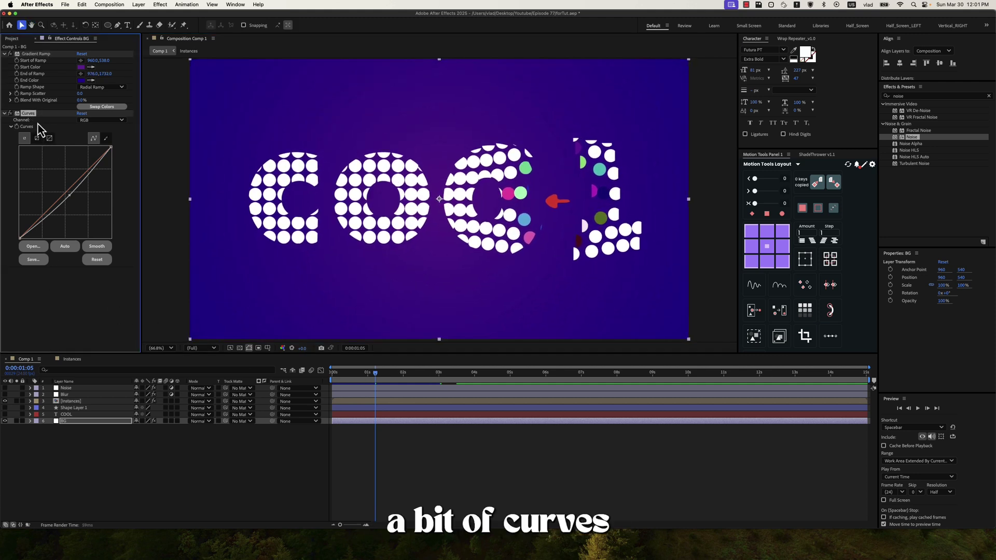
pyautogui.click(69, 195)
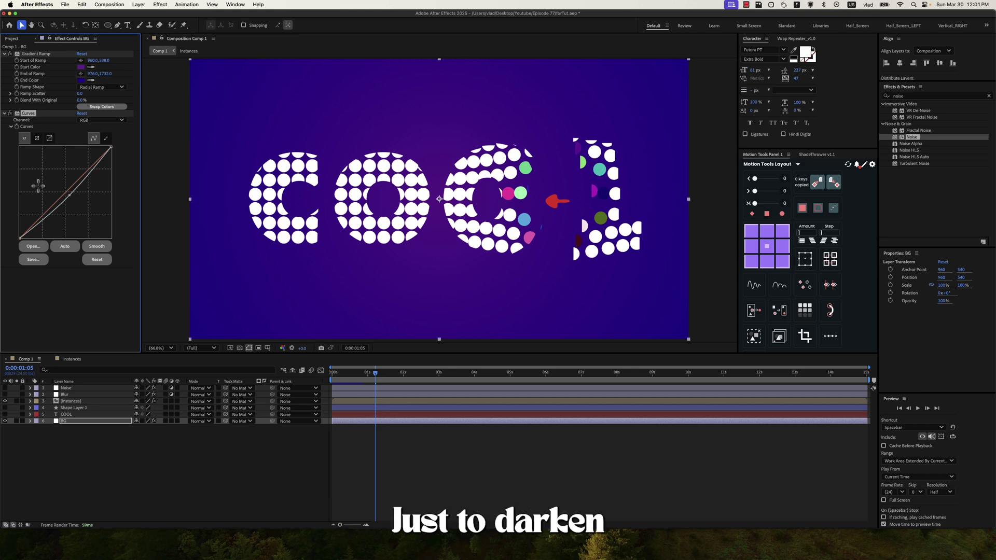
pyautogui.click(10, 114)
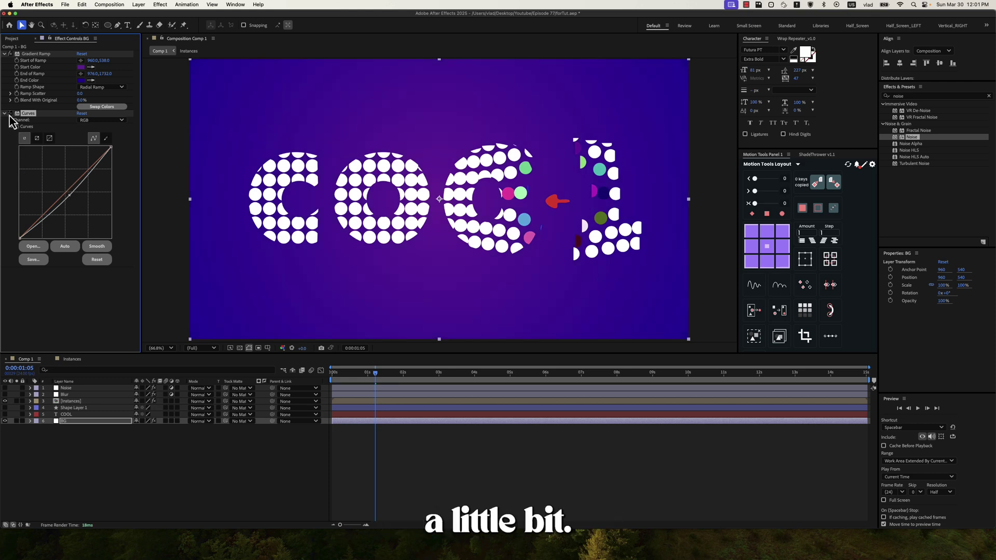
pyautogui.click(9, 114)
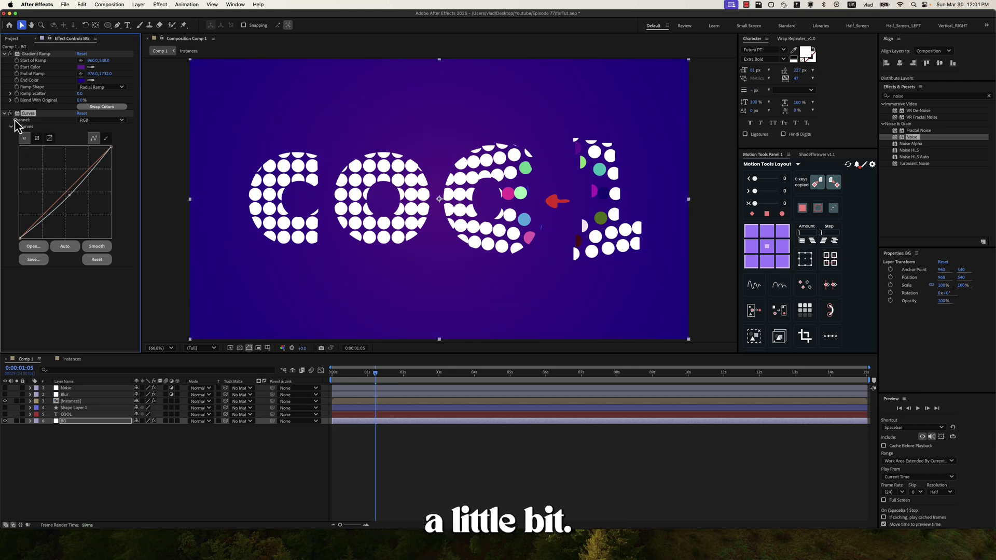
# Reveal the Instances layer's modified properties and turn on its Inner Glow style, checking the glow's opacity, source and size
pyautogui.click(79, 403)
pyautogui.press('u')
pyautogui.press('u')
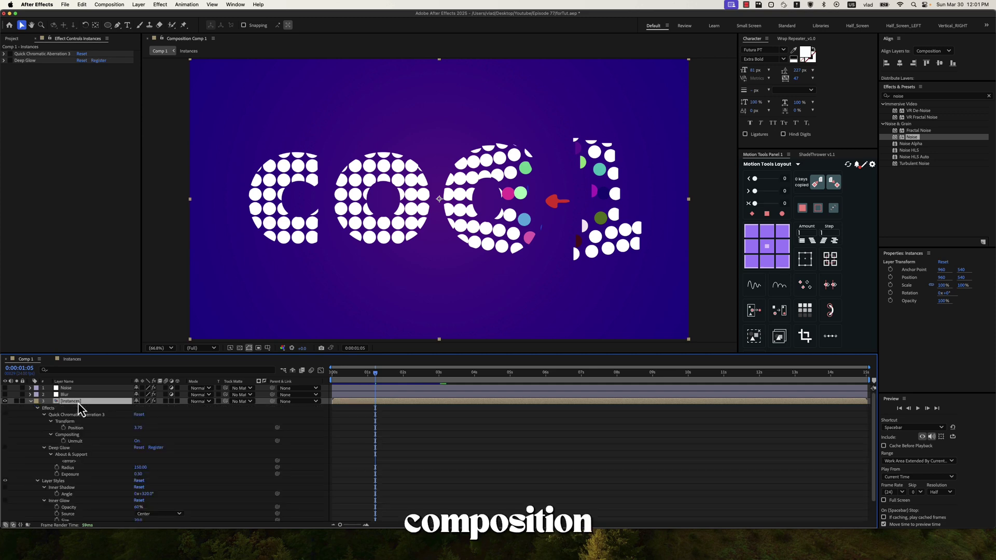
pyautogui.scroll(-2, 74, 441)
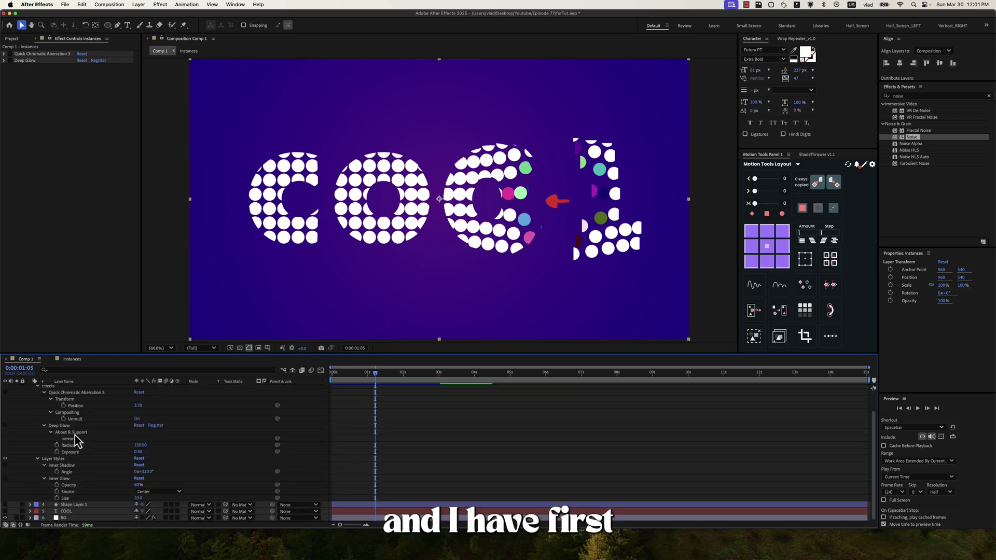
pyautogui.click(65, 465)
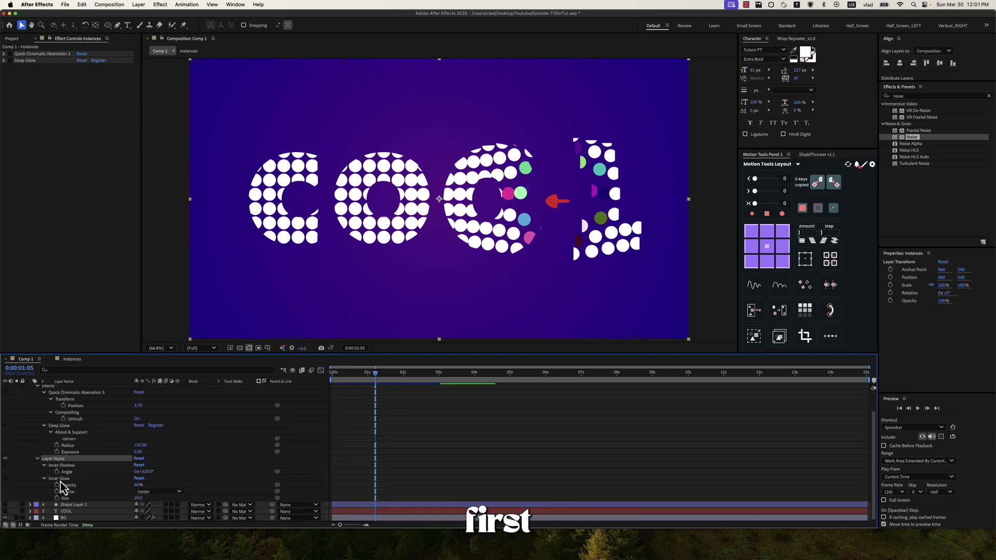
pyautogui.click(61, 478)
pyautogui.click(6, 478)
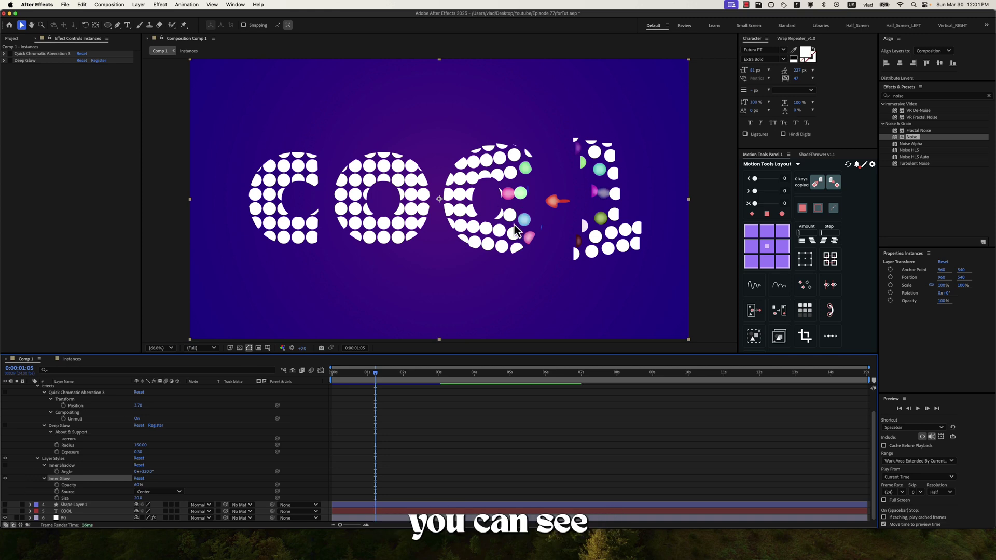
pyautogui.click(74, 487)
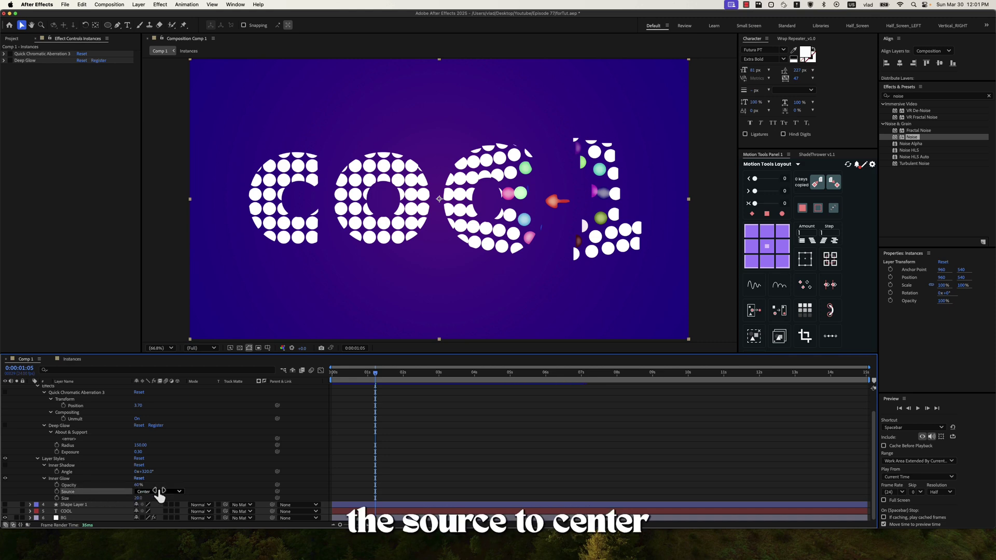
pyautogui.click(80, 499)
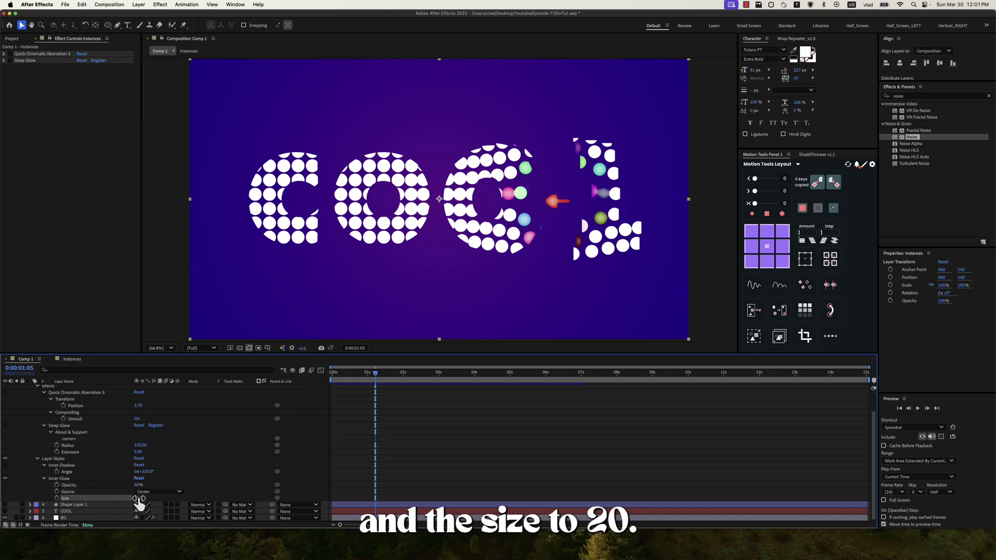
# Turn on the Instances layer's Inner Shadow style and check its angle
pyautogui.click(78, 465)
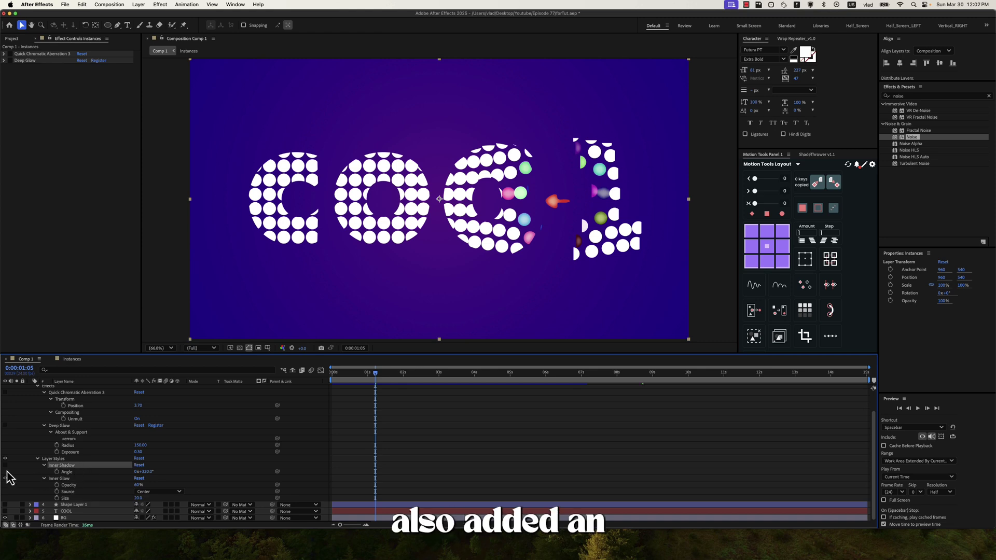
pyautogui.click(5, 466)
pyautogui.click(5, 466)
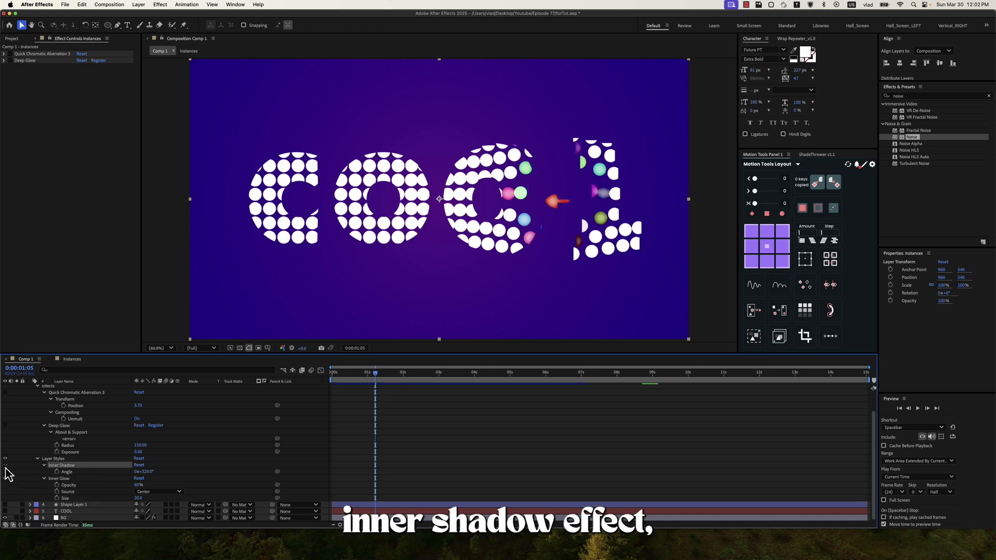
pyautogui.click(5, 466)
pyautogui.click(85, 472)
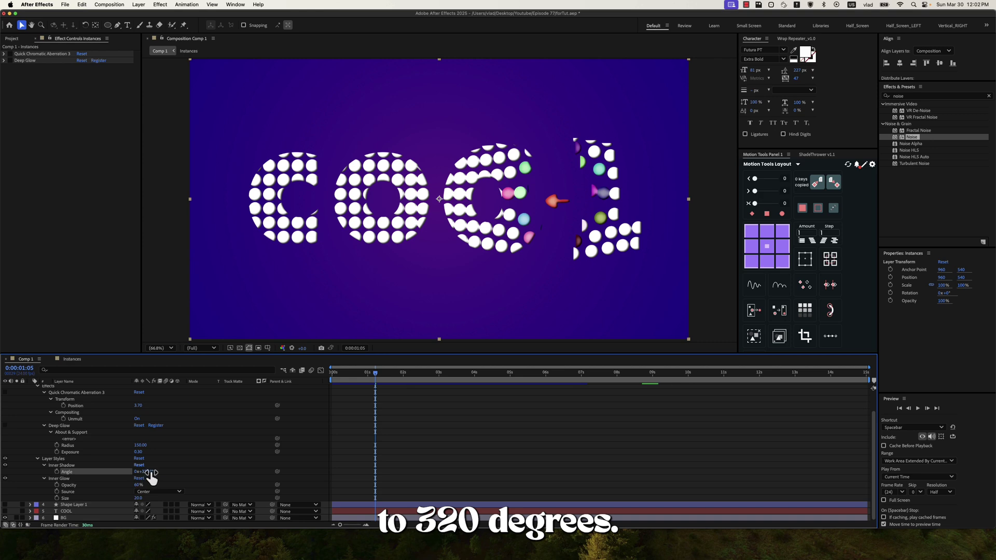
# Turn on the Instances layer's Quick Chromatic Aberration 3 and Deep Glow effects, checking the aberration's Position and Unmult settings
pyautogui.click(65, 459)
pyautogui.scroll(3, 70, 458)
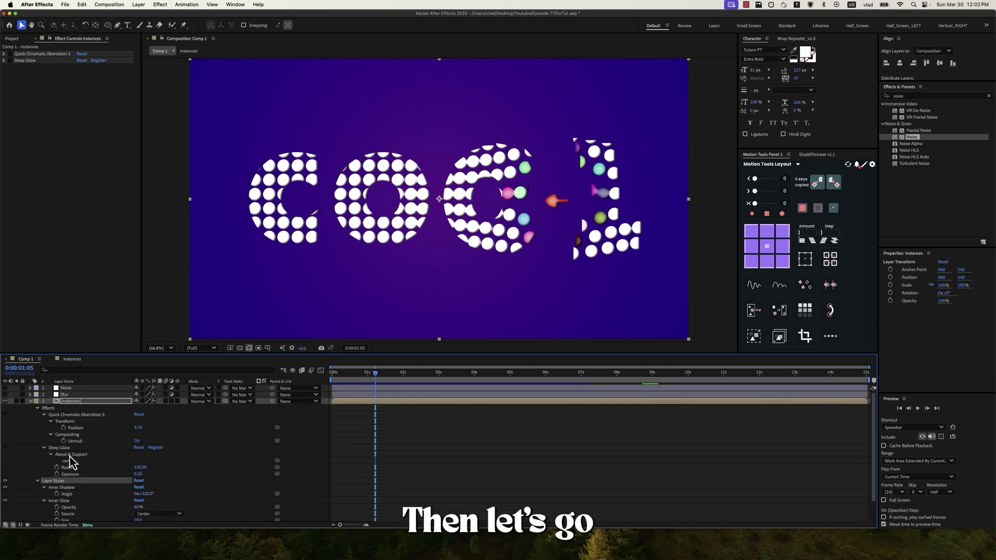
pyautogui.click(55, 409)
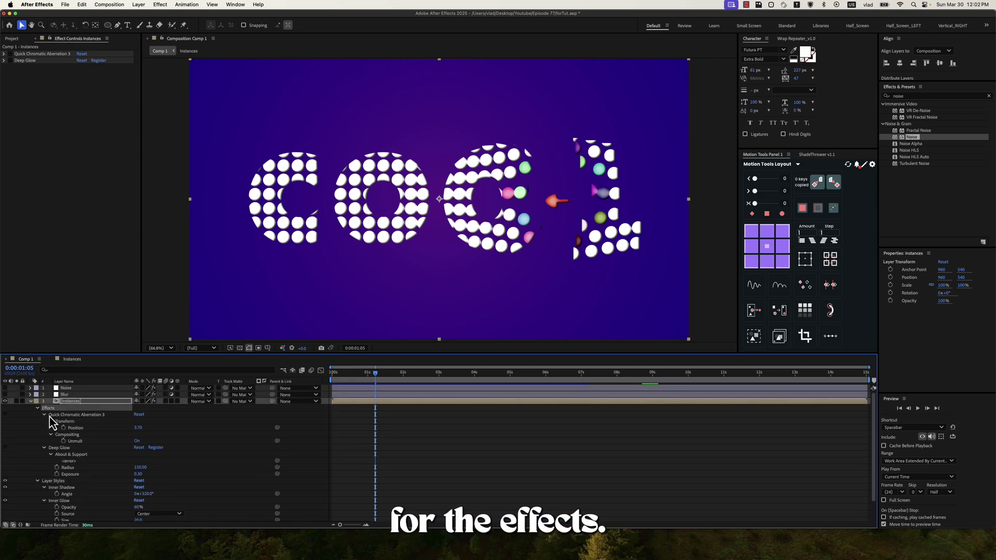
pyautogui.click(51, 415)
pyautogui.click(5, 414)
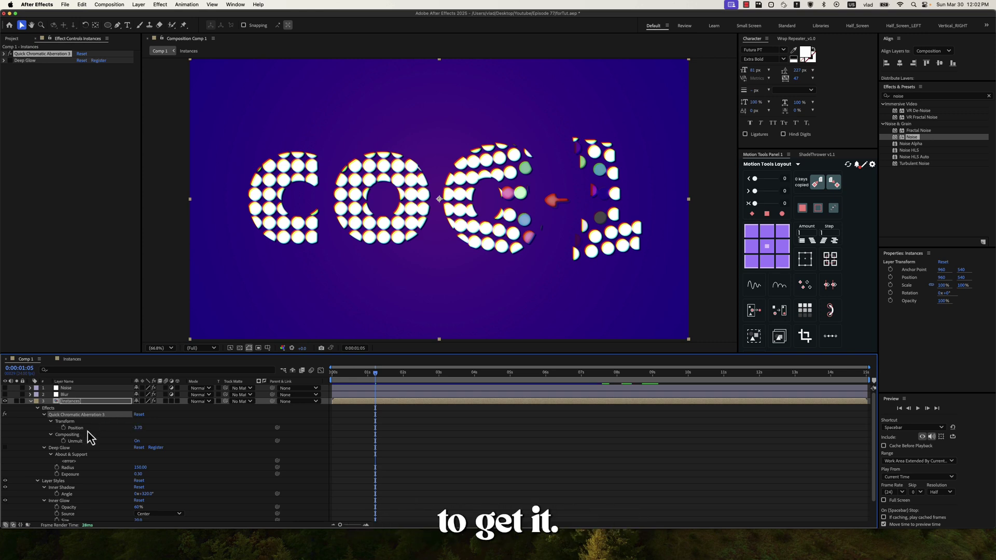
pyautogui.click(110, 429)
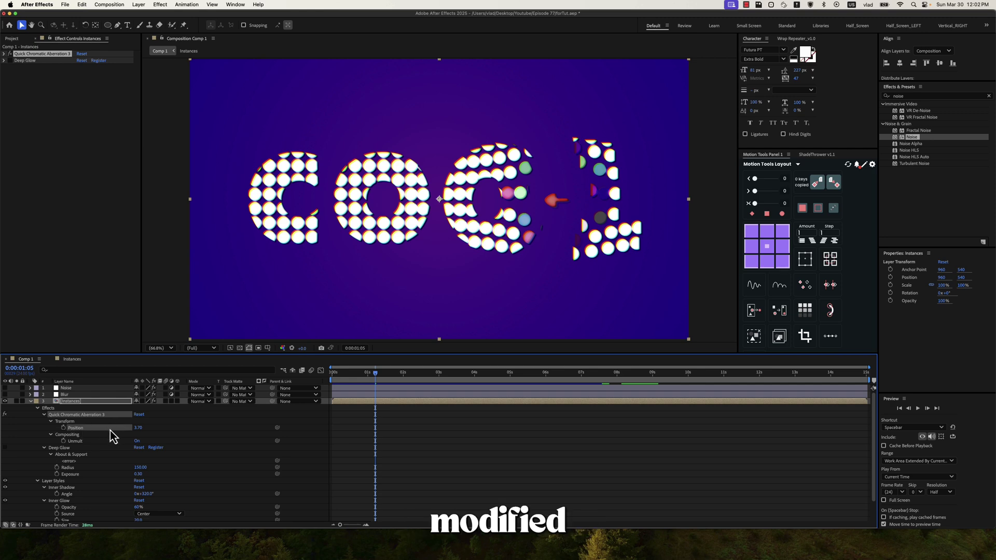
pyautogui.click(94, 442)
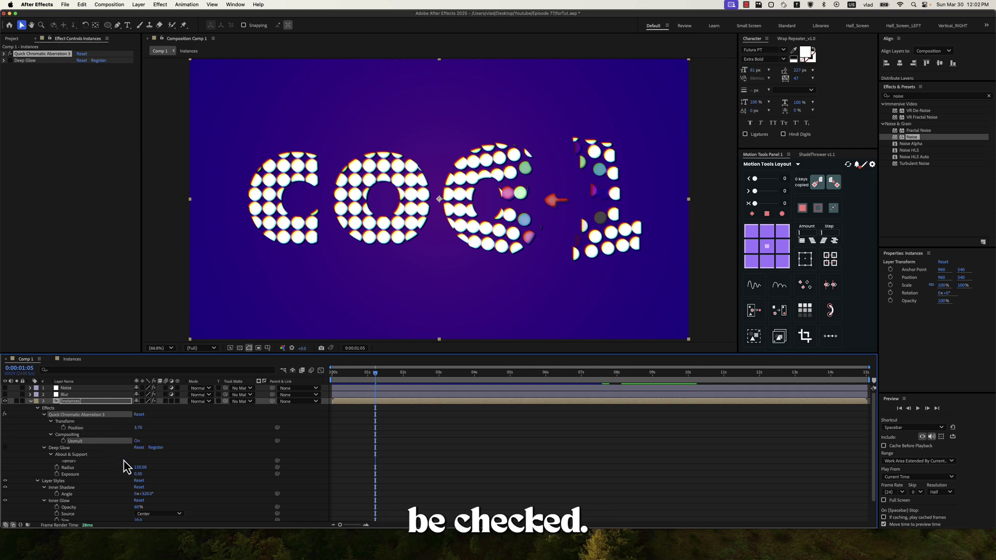
pyautogui.click(52, 448)
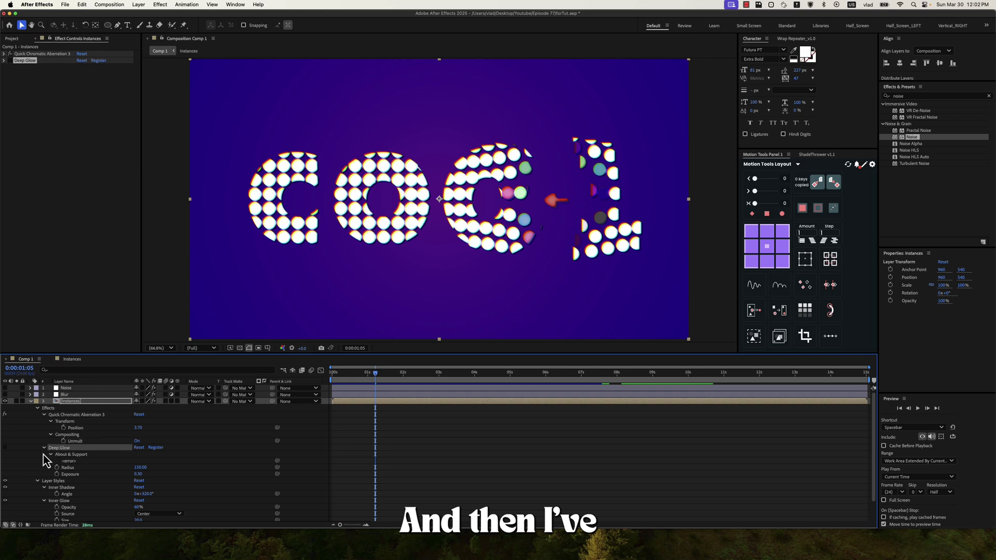
pyautogui.click(4, 448)
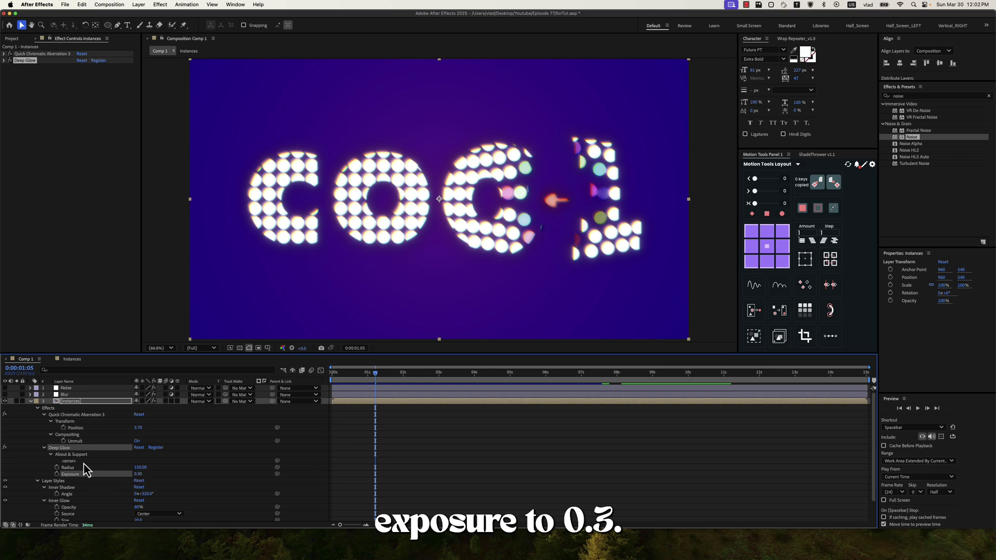
# Show the Blur layer and reveal the modified properties of its CC Radial Blur effect
pyautogui.click(68, 395)
pyautogui.click(6, 396)
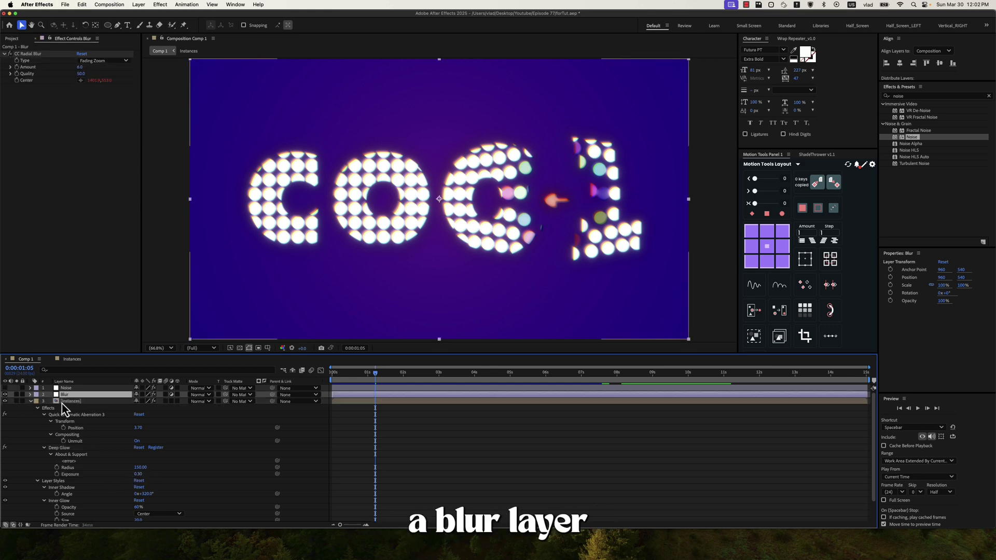
pyautogui.press('u')
pyautogui.press('u')
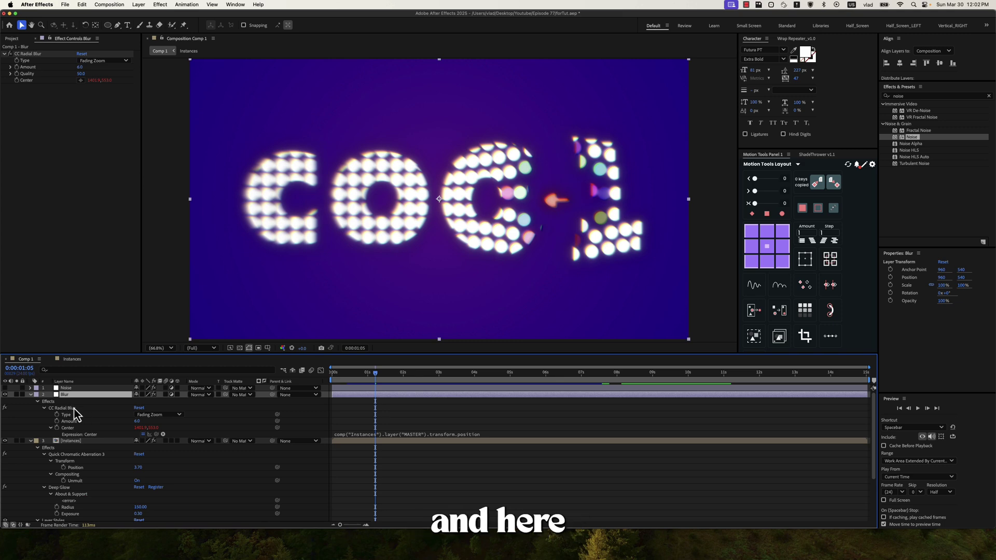
pyautogui.click(74, 409)
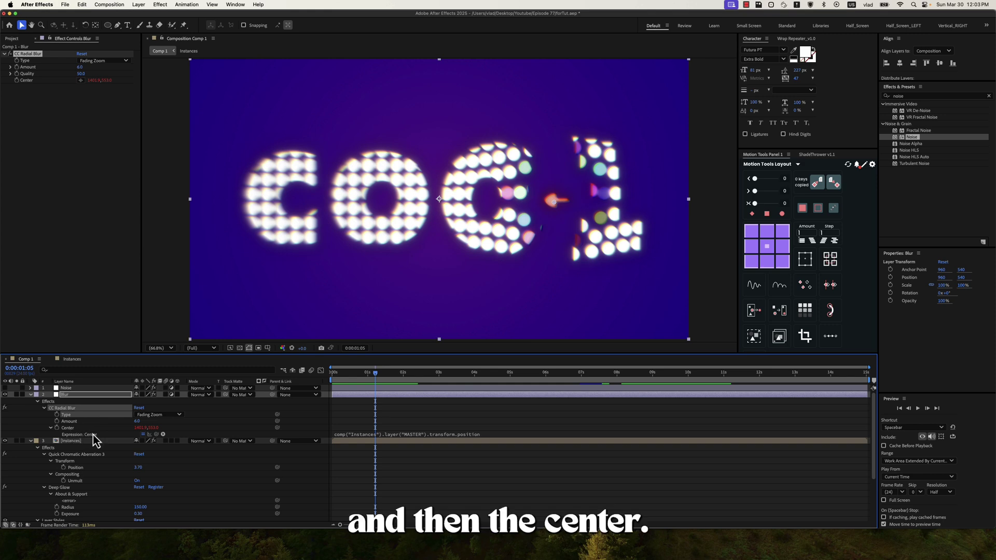
# Examine the CC Radial Blur Center expression and scrub the timeline to check the blur centre against the moving MASTER arrow
pyautogui.click(72, 428)
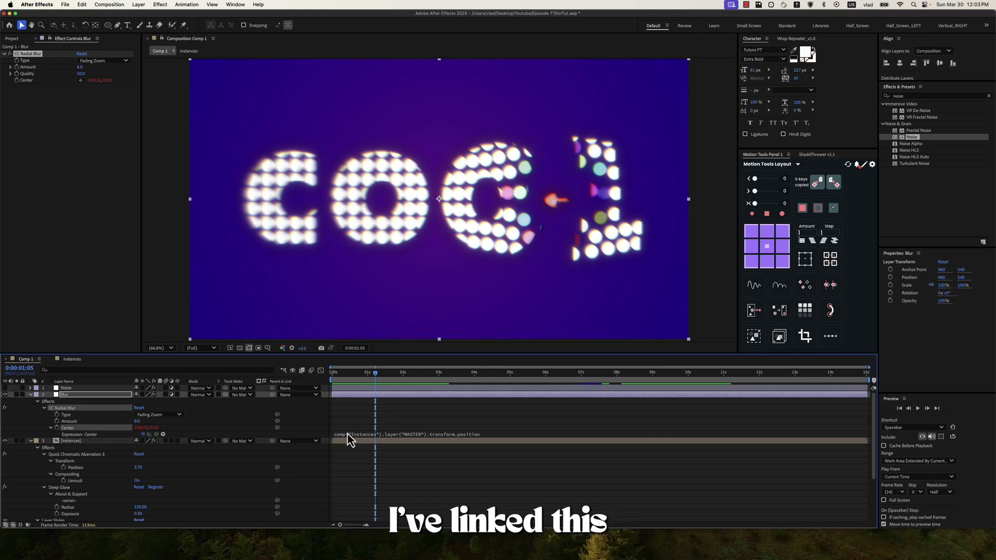
pyautogui.click(349, 440)
pyautogui.moveTo(500, 434); pyautogui.dragTo(398, 442)
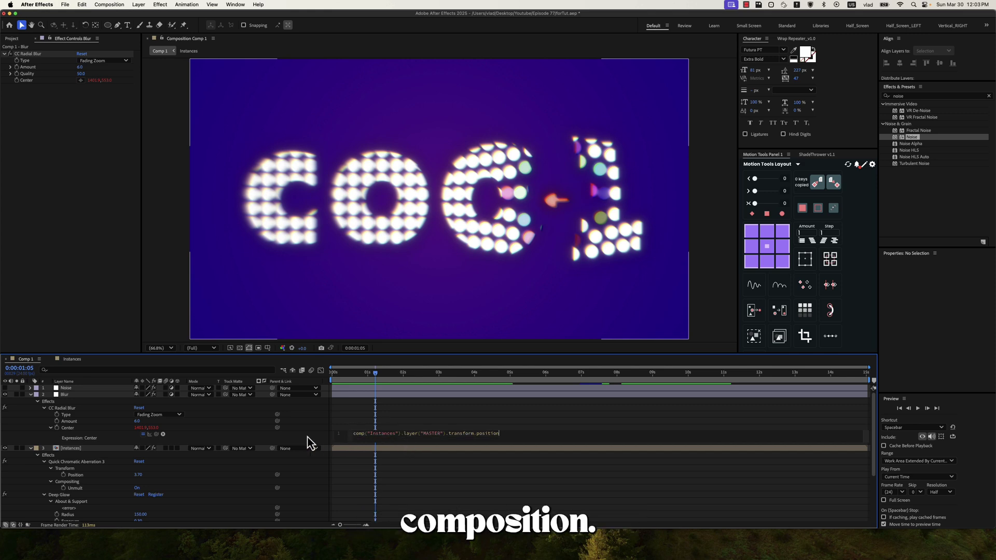
pyautogui.click(67, 430)
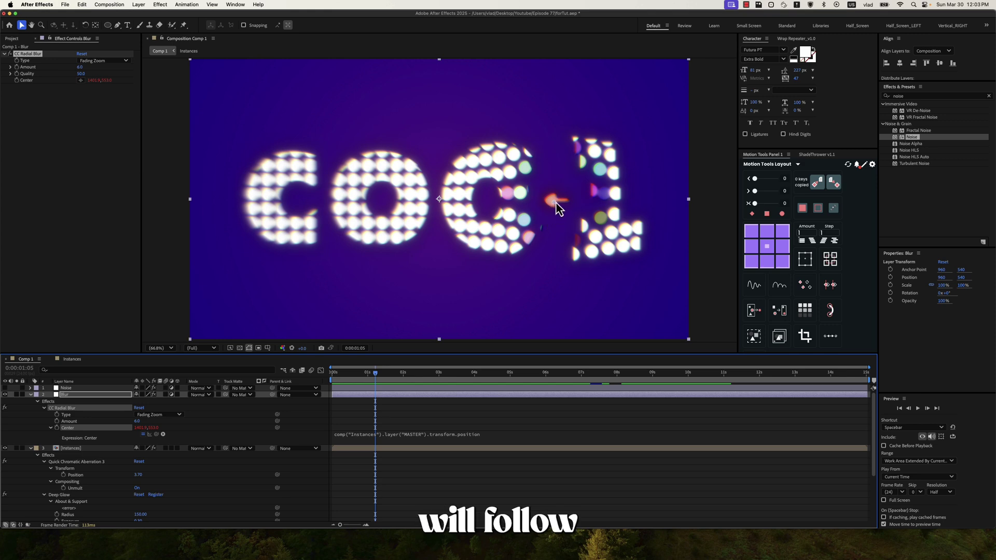
pyautogui.moveTo(378, 373); pyautogui.dragTo(405, 375)
pyautogui.click(441, 208)
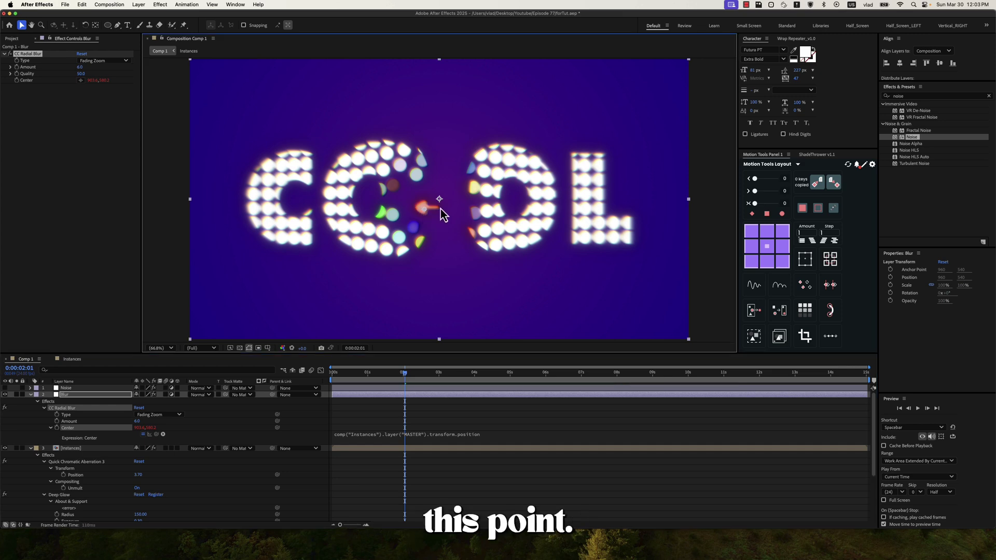
pyautogui.moveTo(413, 375); pyautogui.dragTo(377, 375)
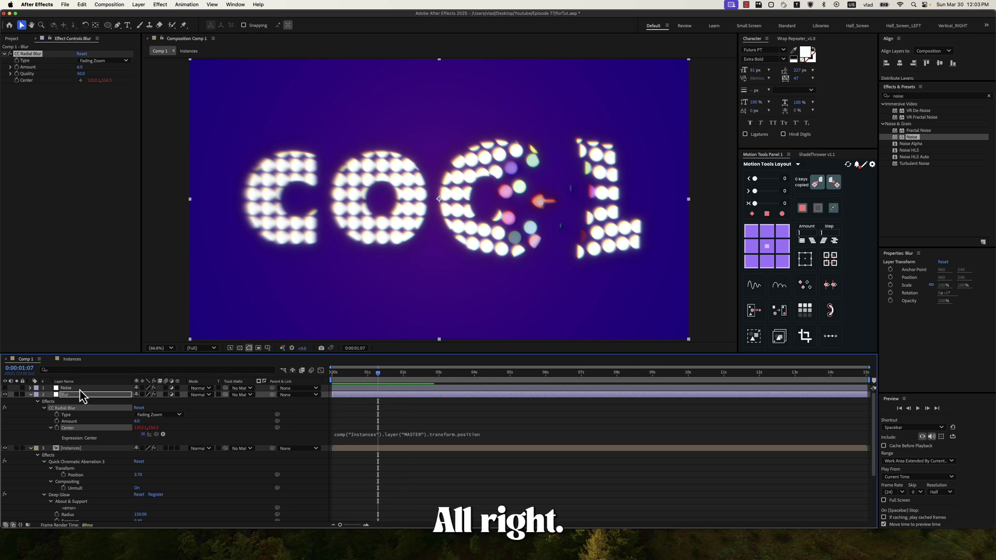
# Show the Noise layer and reveal its modified properties, checking the amount of noise and the look in the composition
pyautogui.click(67, 389)
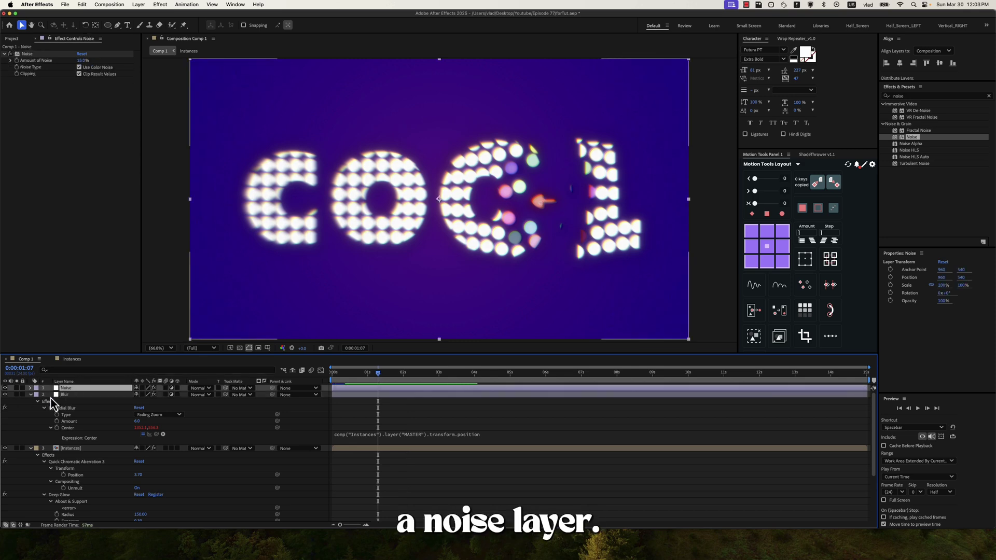
pyautogui.press('u')
pyautogui.press('u')
pyautogui.click(91, 401)
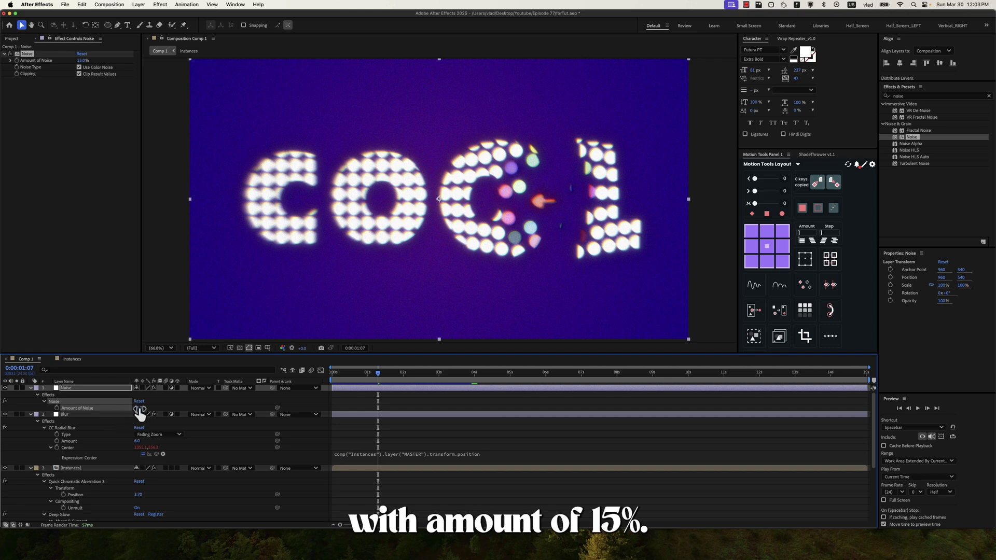
pyautogui.click(189, 407)
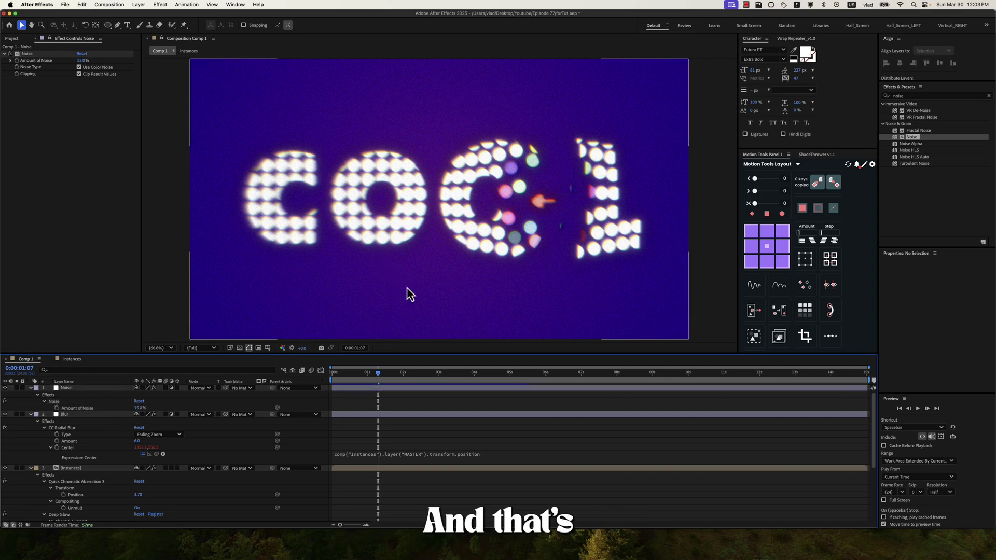
pyautogui.moveTo(375, 374)
pyautogui.mouseDown()
pyautogui.moveTo(362, 383)
pyautogui.moveTo(378, 382)
pyautogui.mouseUp()
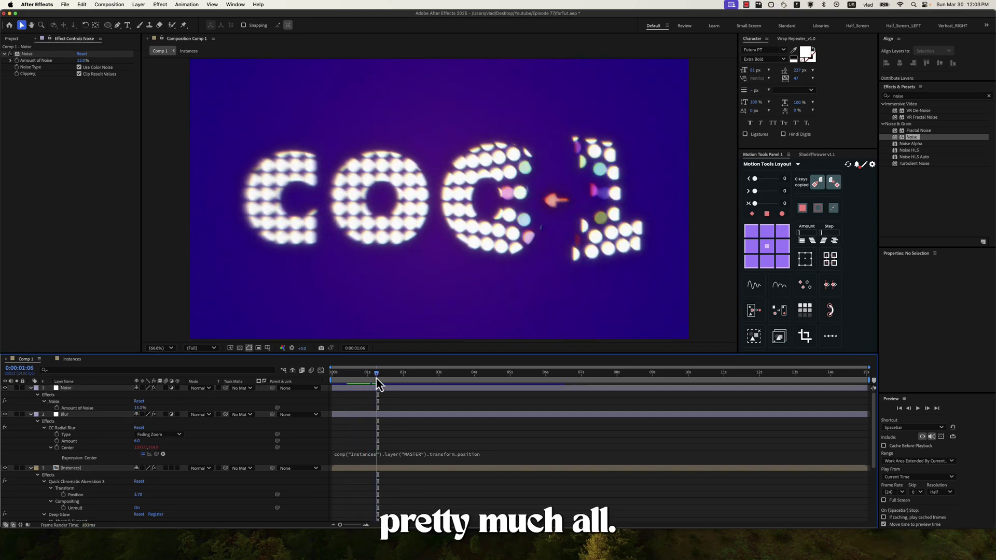